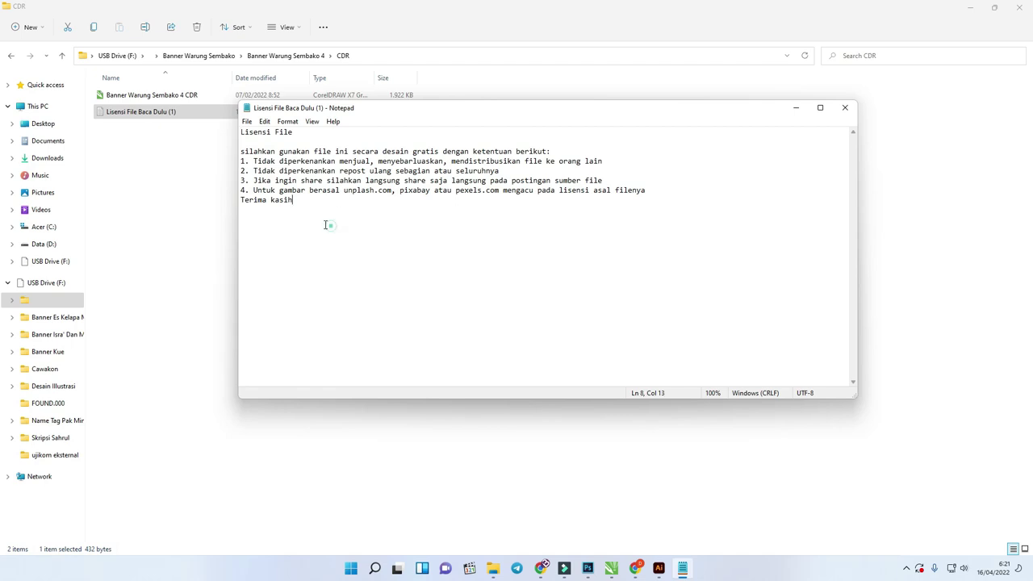
- Close the licence note, view the Banner Warung Sembako 4 CDR file in CorelDRAW, and return to File Explorer
{"action": "left_click", "coordinate": [843, 109]}
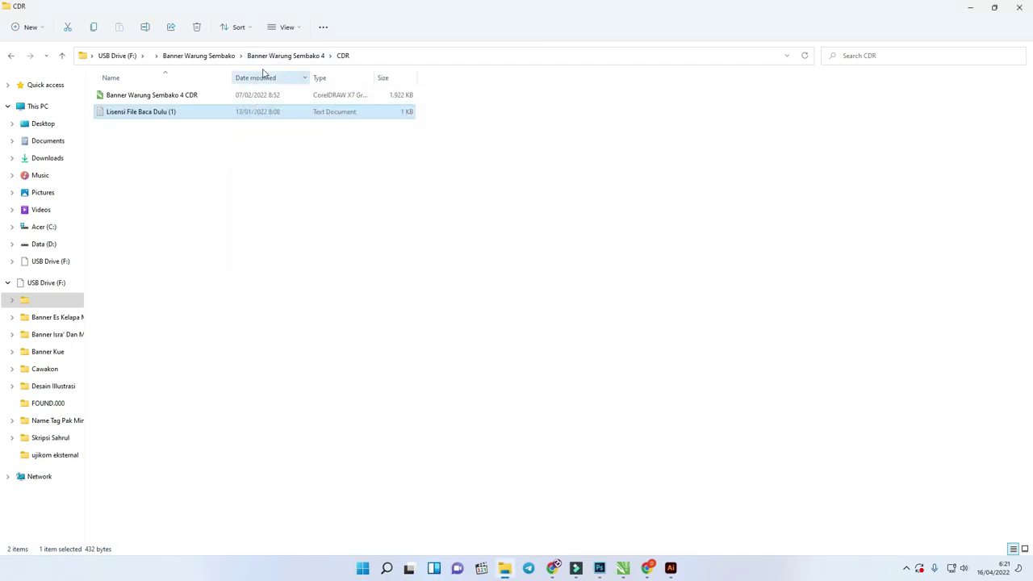
{"action": "double_click", "coordinate": [168, 96]}
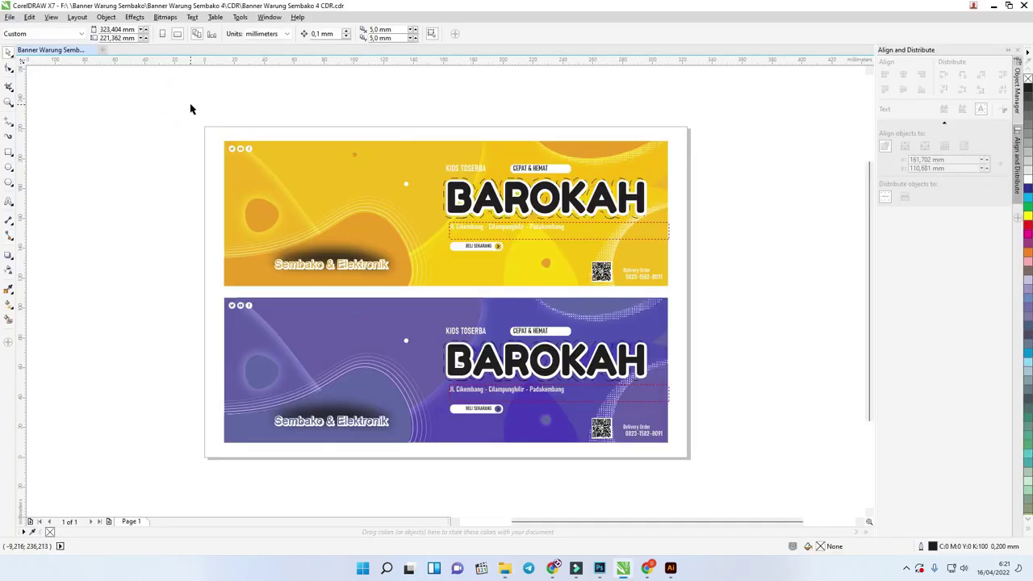
{"action": "key", "text": "alt+Tab"}
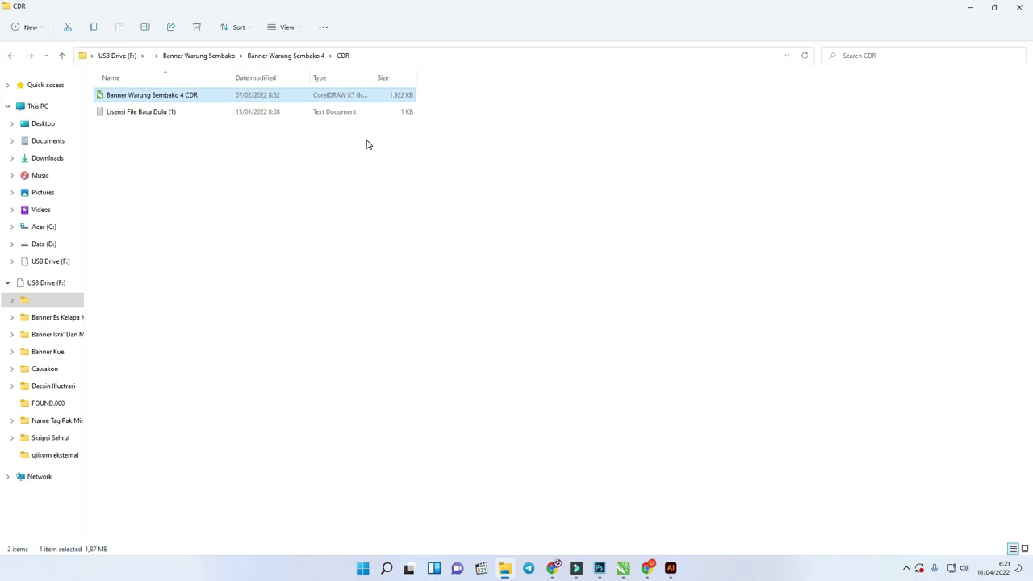
- Open both banner files, Banner Warung 4_Ok-01 and Banner Warung 4_Ok-02, from the PSD folder in Photoshop and bring Ok-01 to the front
{"action": "left_click", "coordinate": [271, 56]}
{"action": "double_click", "coordinate": [112, 128]}
{"action": "left_click", "coordinate": [111, 111]}
{"action": "left_click", "coordinate": [114, 100], "text": "ctrl"}
{"action": "right_click", "coordinate": [117, 100]}
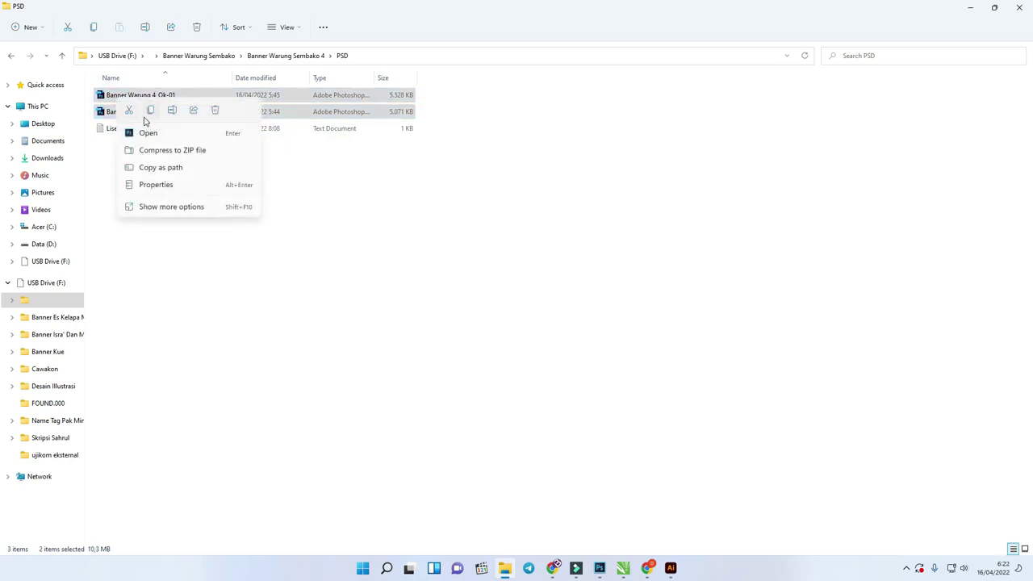
{"action": "left_click", "coordinate": [142, 131]}
{"action": "key", "text": "ctrl+Tab"}
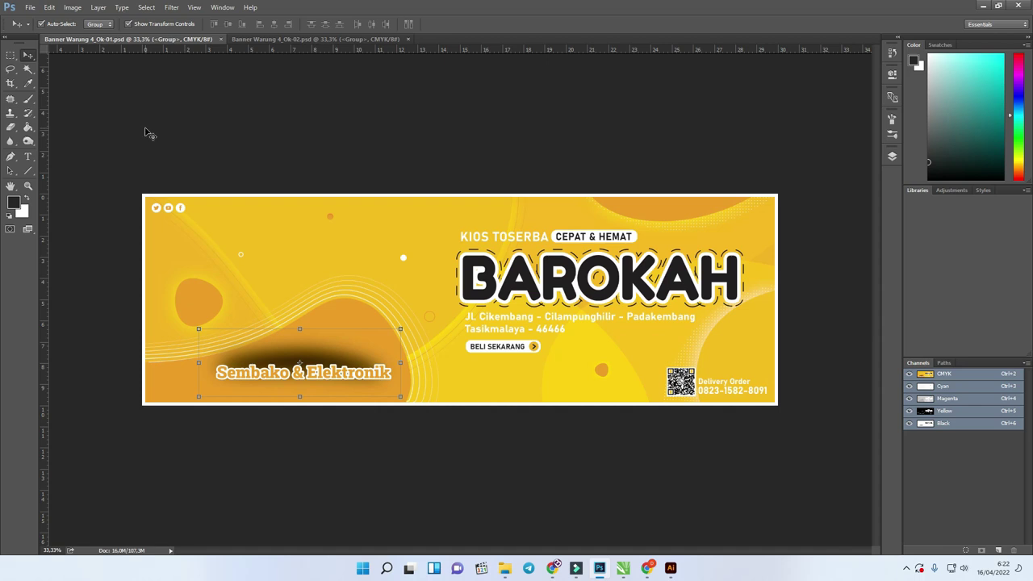
- Deselect the current group and examine the layer structure of Banner Warung 4_Ok-01
{"action": "left_click", "coordinate": [260, 126]}
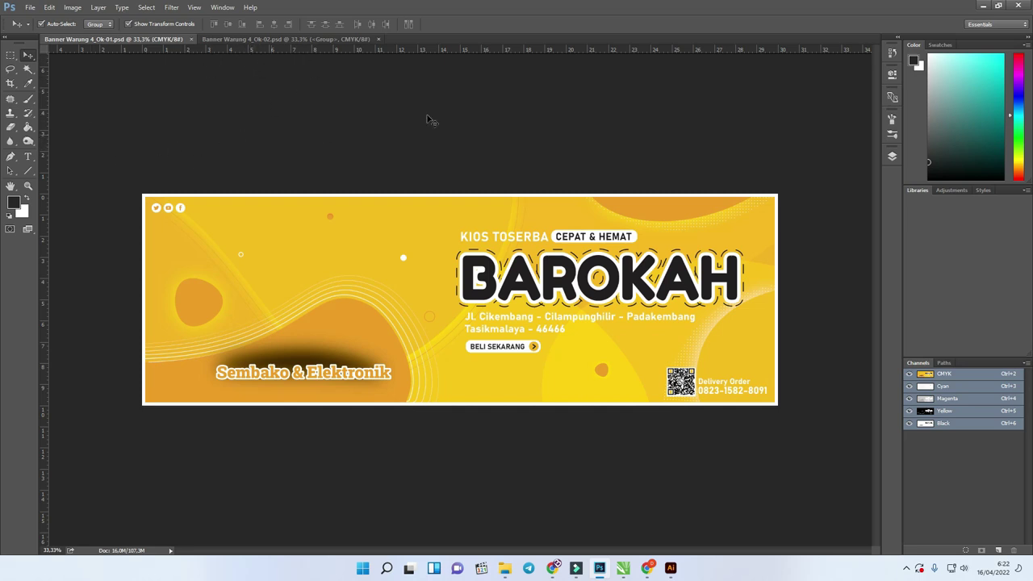
{"action": "left_click", "coordinate": [892, 156]}
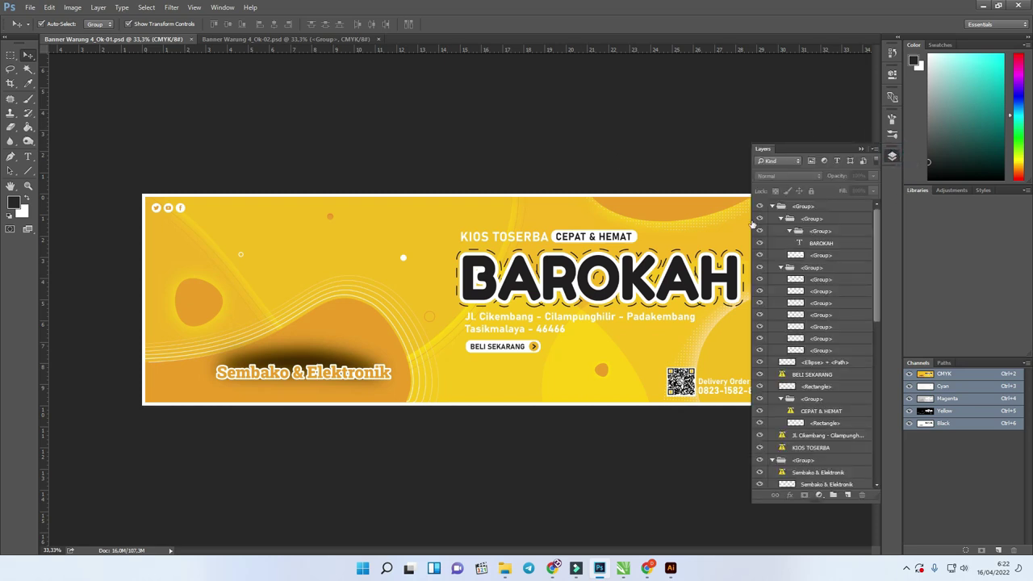
{"action": "left_click_drag", "start_coordinate": [878, 293], "coordinate": [844, 397]}
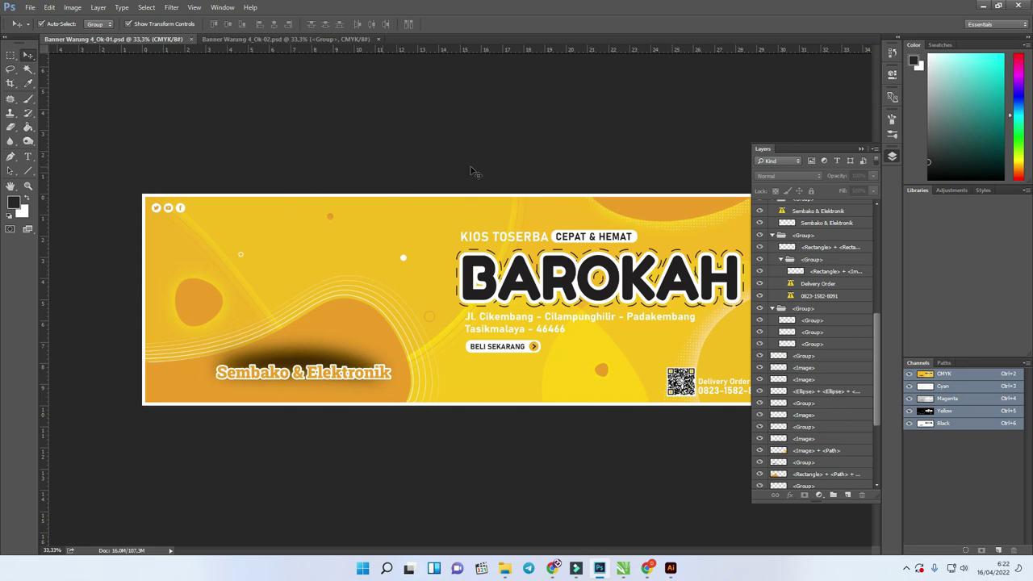
{"action": "left_click_drag", "start_coordinate": [877, 349], "coordinate": [868, 239]}
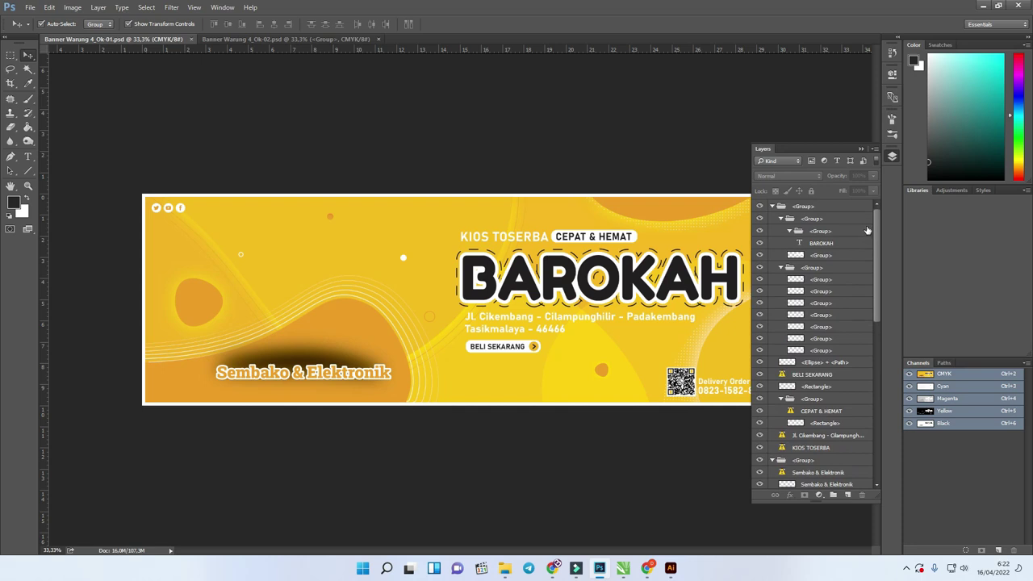
- Ungroup the topmost group holding the BAROKAH headline and address texts, and select the headline's dashed outline group
{"action": "left_click", "coordinate": [804, 207]}
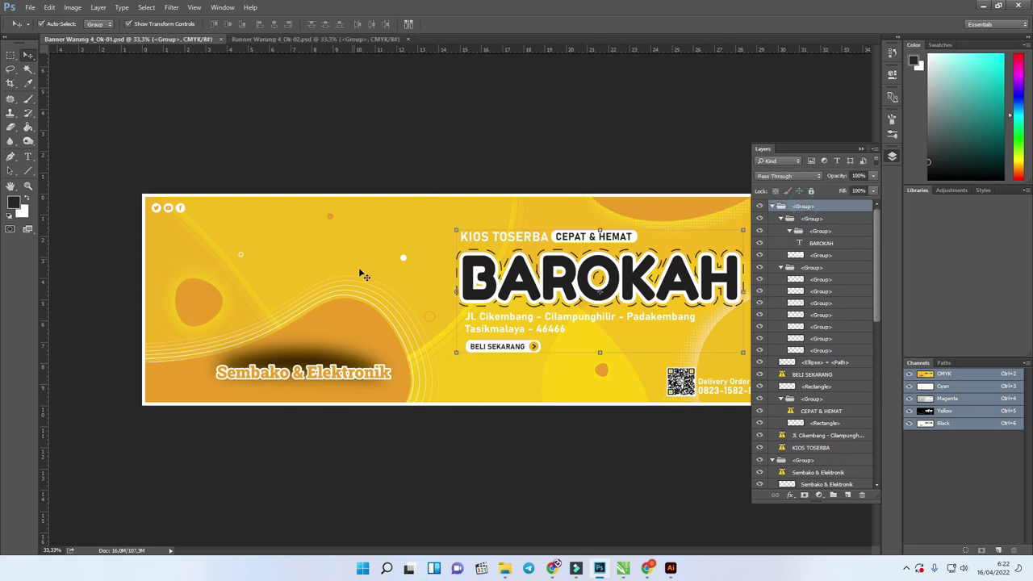
{"action": "right_click", "coordinate": [805, 207]}
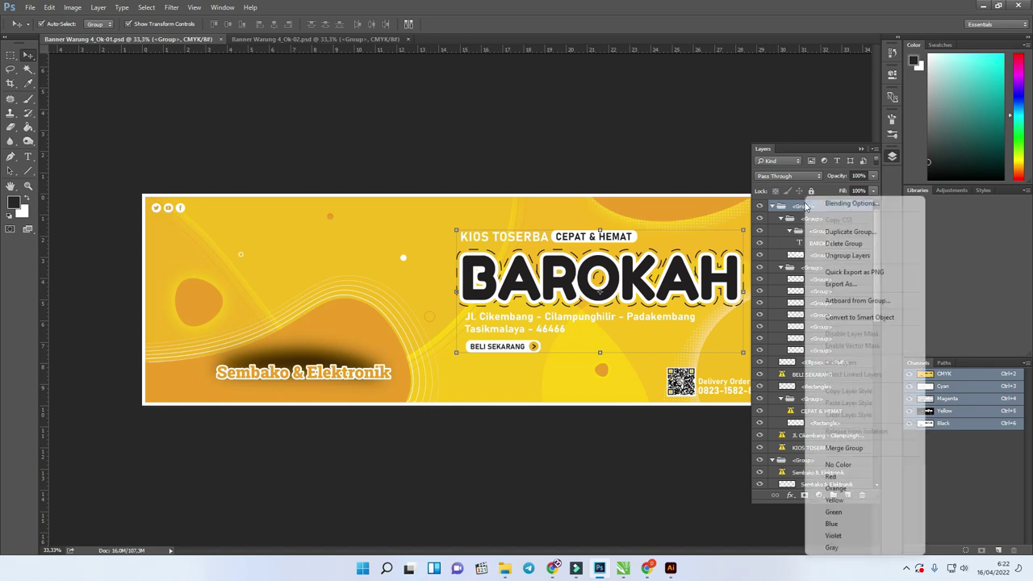
{"action": "left_click", "coordinate": [835, 254]}
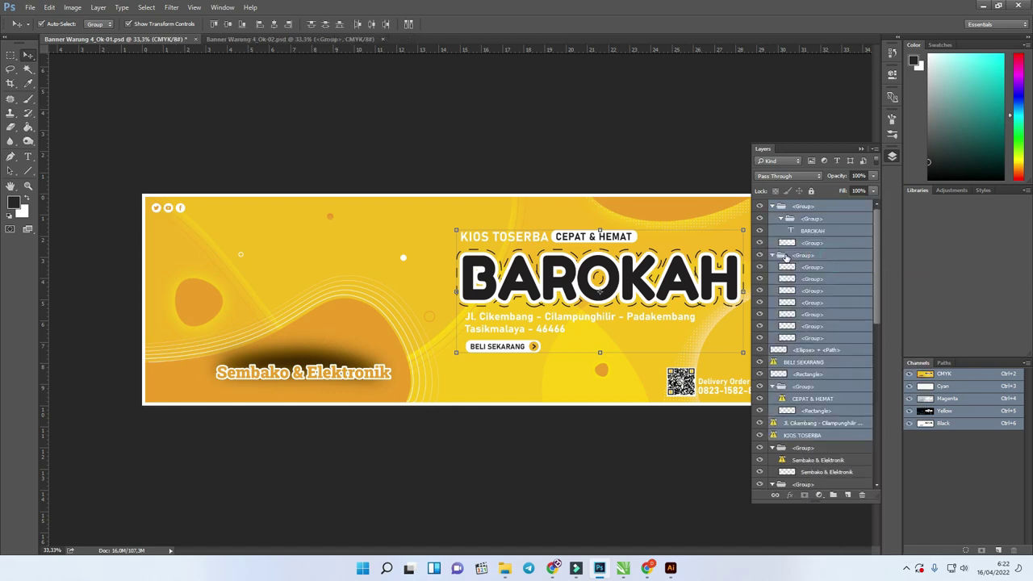
{"action": "left_click", "coordinate": [805, 255]}
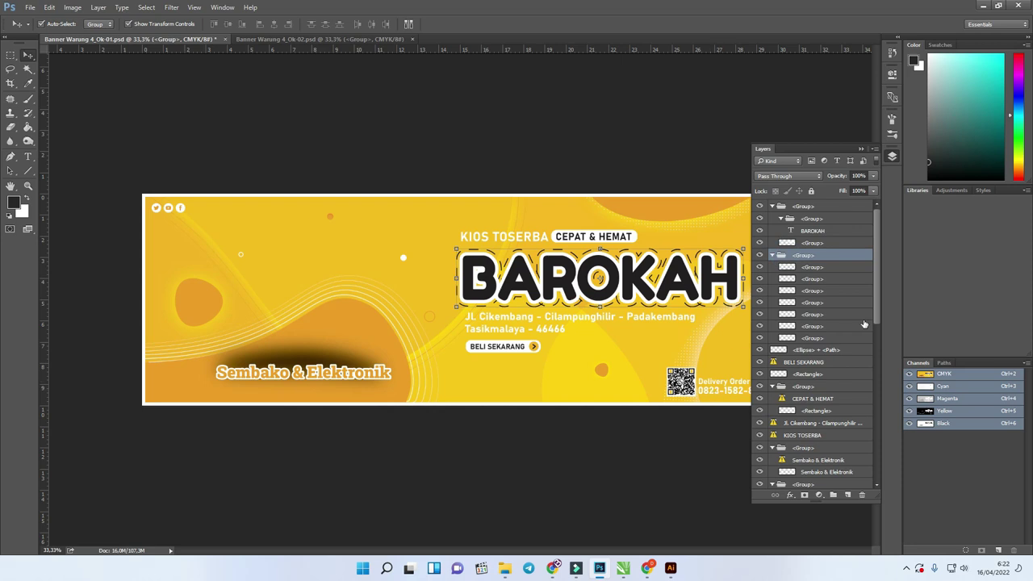
- Add a Hue/Saturation adjustment layer directly above the layer of the orange shape at the banner's upper edge
{"action": "scroll", "coordinate": [863, 324], "scroll_direction": "down", "scroll_amount": 5}
{"action": "scroll", "coordinate": [860, 345], "scroll_direction": "down", "scroll_amount": 9}
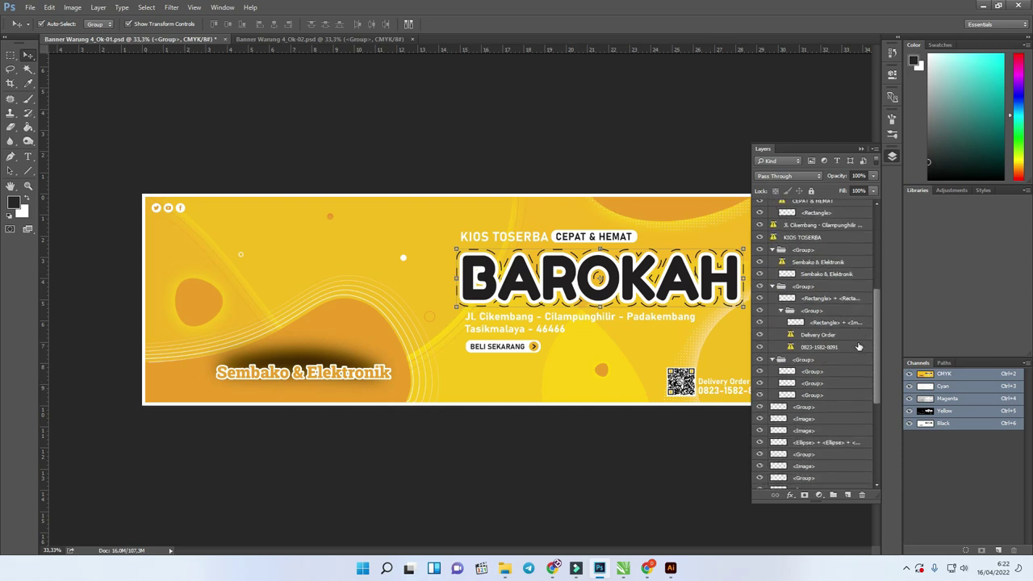
{"action": "scroll", "coordinate": [799, 280], "scroll_direction": "up", "scroll_amount": 2}
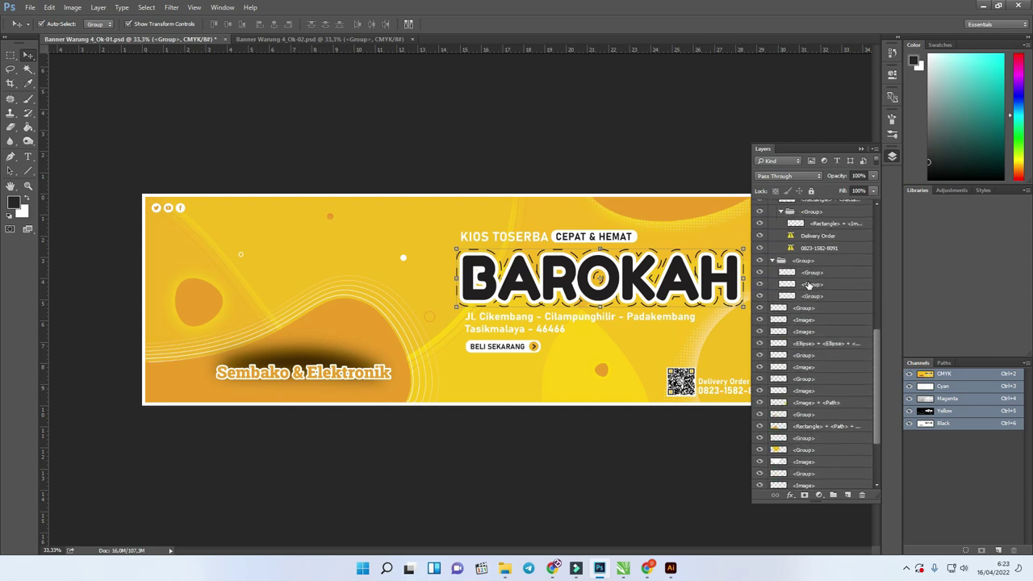
{"action": "scroll", "coordinate": [854, 312], "scroll_direction": "down", "scroll_amount": 1}
{"action": "left_click", "coordinate": [807, 283]}
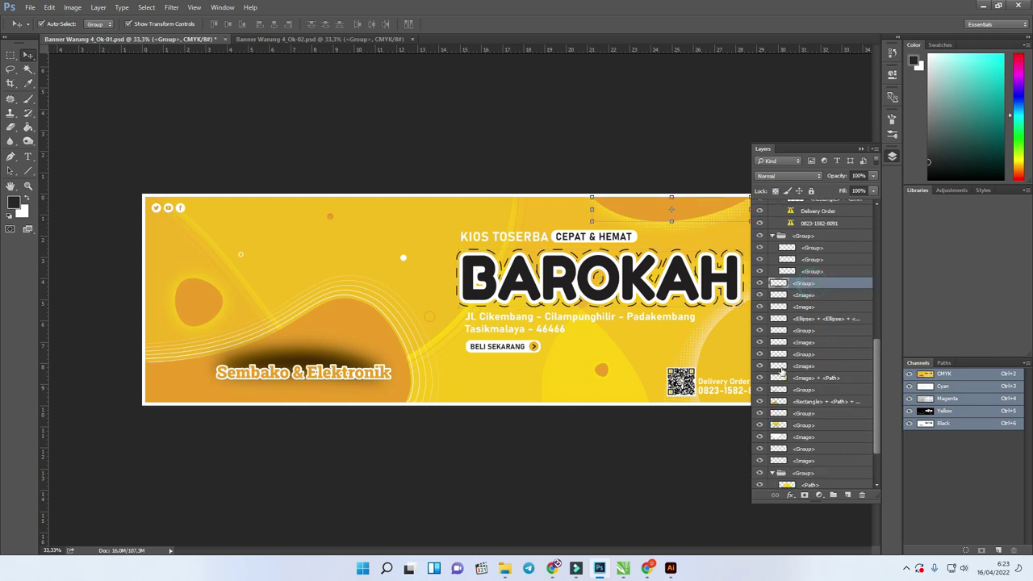
{"action": "left_click", "coordinate": [819, 494]}
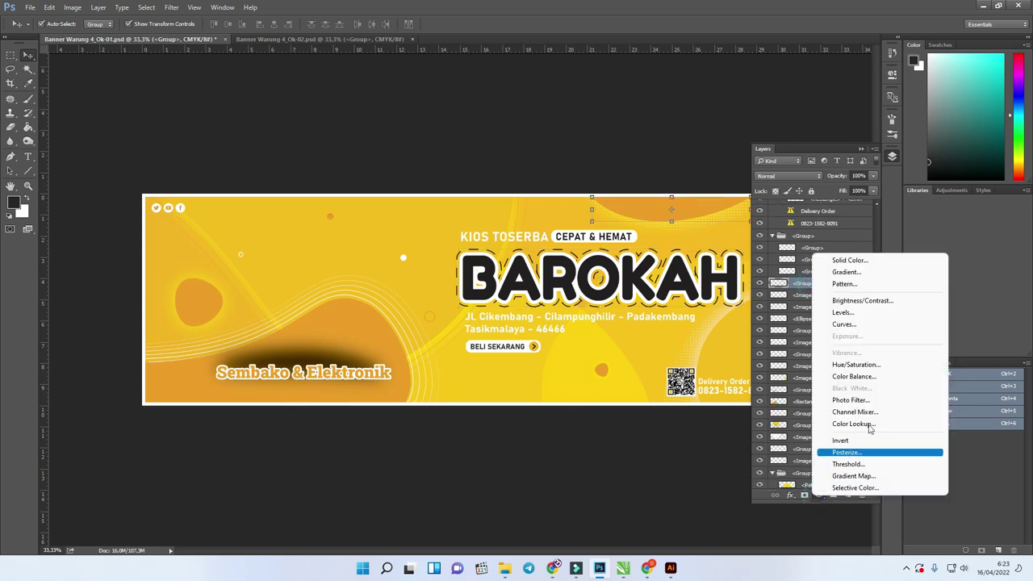
{"action": "left_click", "coordinate": [880, 365]}
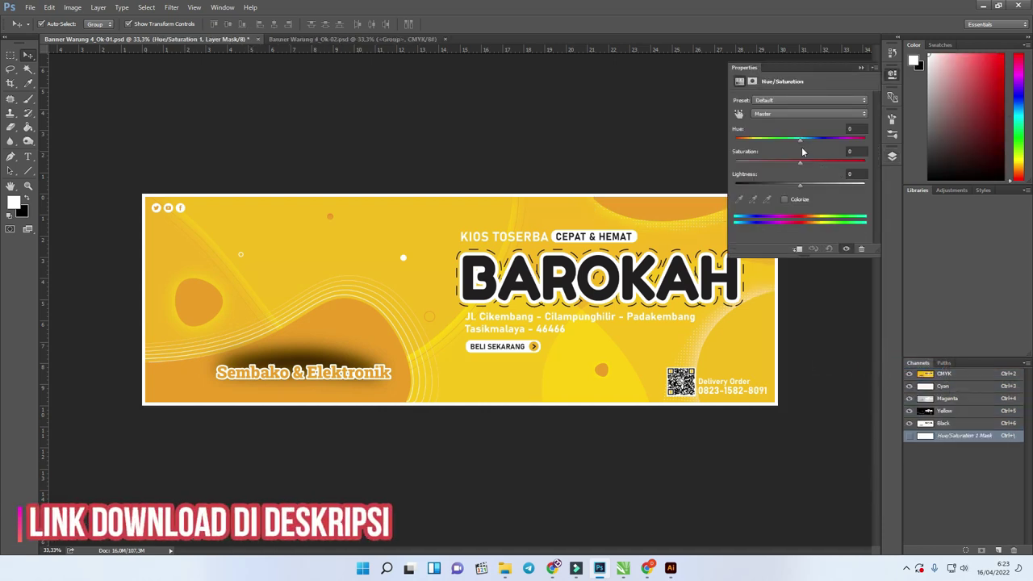
- Try out different hue and saturation settings for the banner background, and hide the Hue/Saturation adjustment layer
{"action": "mouse_move", "coordinate": [800, 141]}
{"action": "left_mouse_down"}
{"action": "mouse_move", "coordinate": [792, 138]}
{"action": "mouse_move", "coordinate": [817, 143]}
{"action": "mouse_move", "coordinate": [786, 134]}
{"action": "mouse_move", "coordinate": [796, 137]}
{"action": "left_mouse_up"}
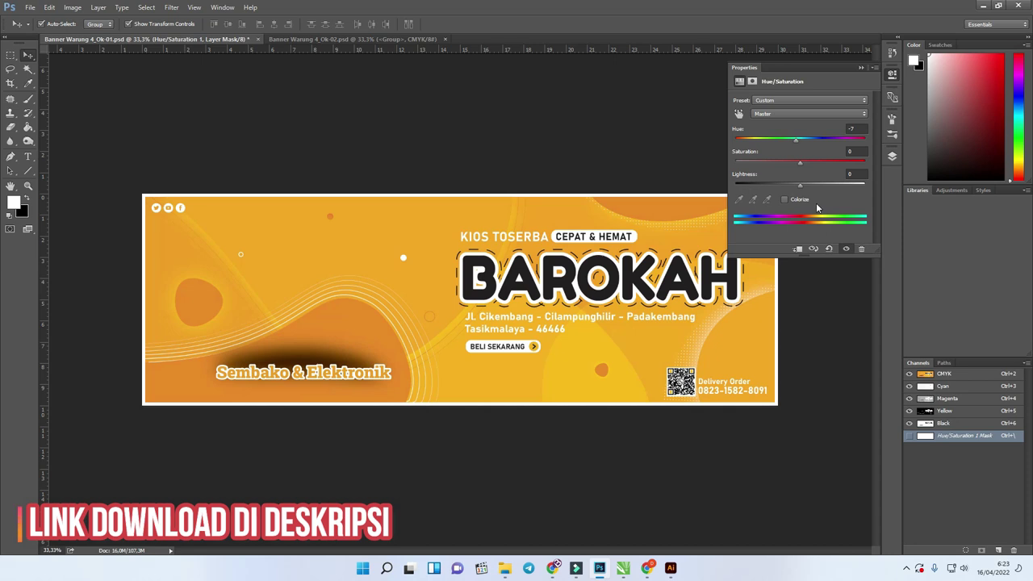
{"action": "left_click_drag", "start_coordinate": [799, 162], "coordinate": [807, 138]}
{"action": "left_click", "coordinate": [892, 156]}
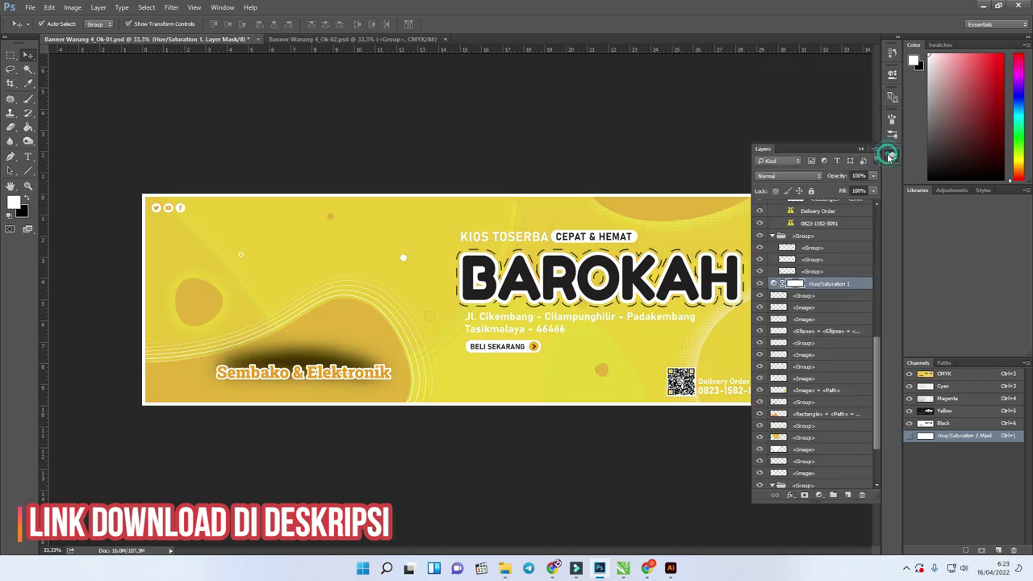
{"action": "left_click", "coordinate": [759, 284]}
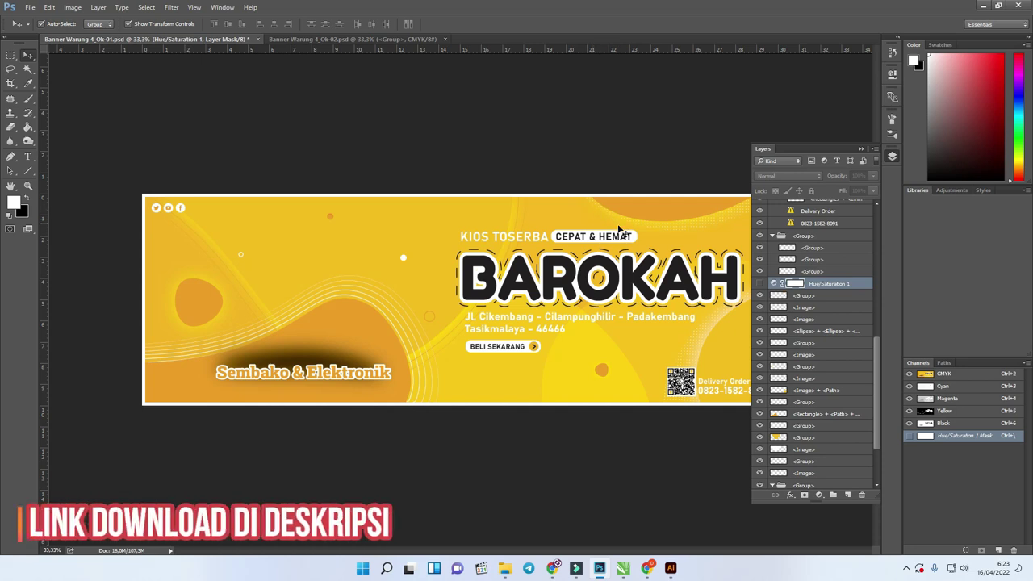
- Replace the BAROKAH headline text with a person's name in capitals
{"action": "scroll", "coordinate": [823, 250], "scroll_direction": "up", "scroll_amount": 5}
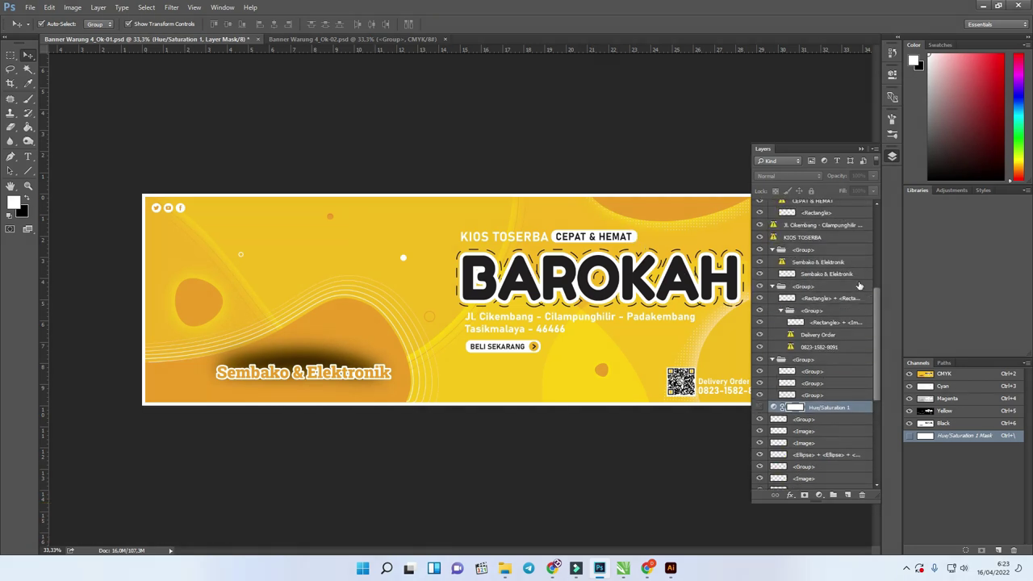
{"action": "scroll", "coordinate": [860, 283], "scroll_direction": "up", "scroll_amount": 3}
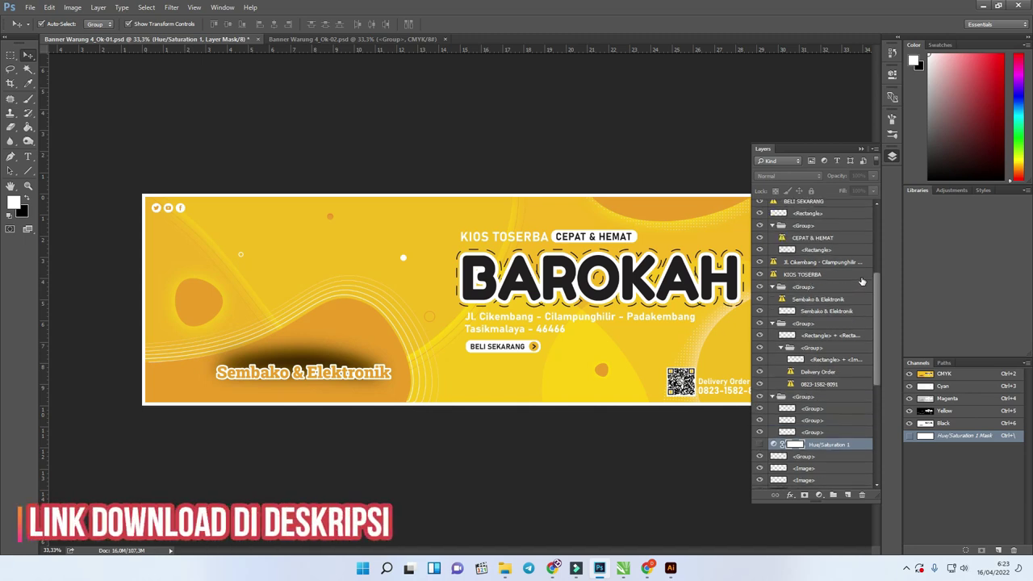
{"action": "scroll", "coordinate": [859, 281], "scroll_direction": "up", "scroll_amount": 6}
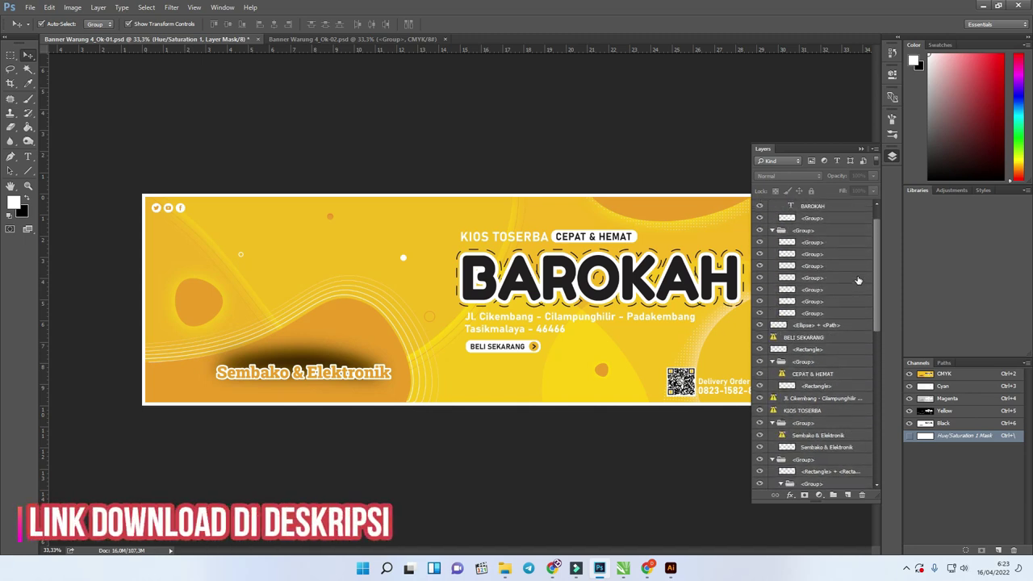
{"action": "double_click", "coordinate": [791, 231]}
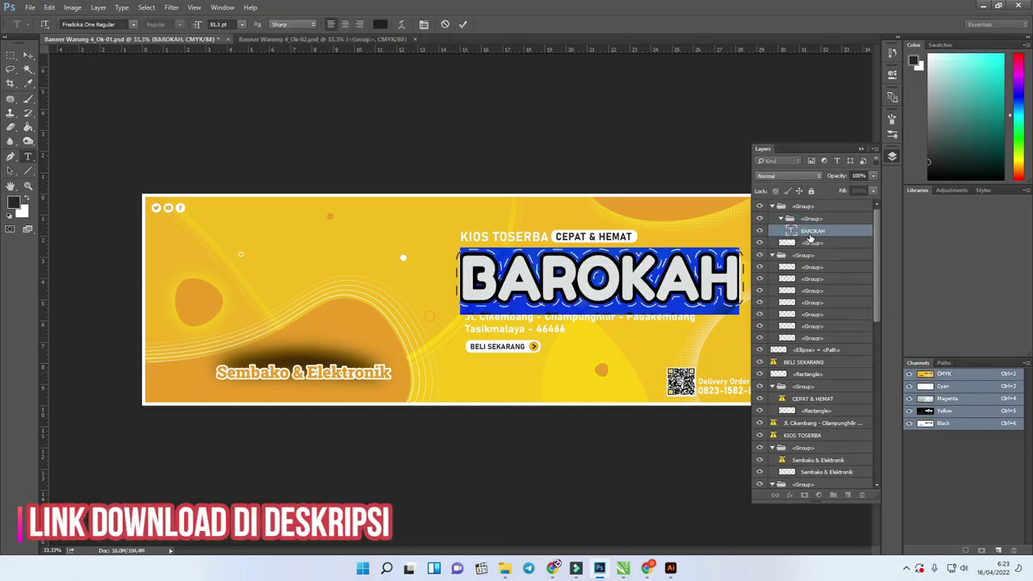
{"action": "key", "text": "Left"}
{"action": "type", "text": "ka"}
{"action": "key", "text": "BackSpace"}
{"action": "key", "text": "BackSpace"}
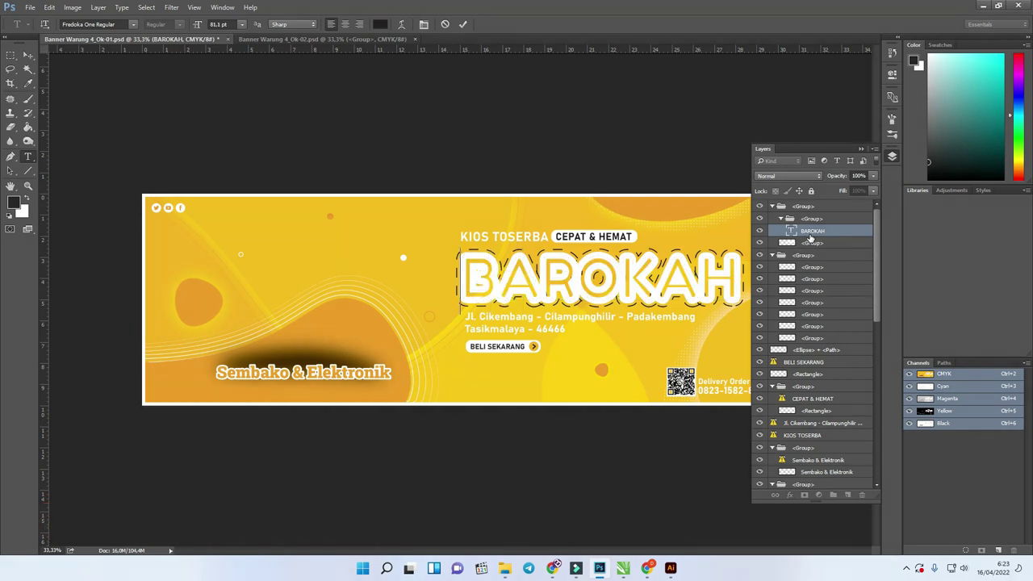
{"action": "type", "text": "KANGIR"}
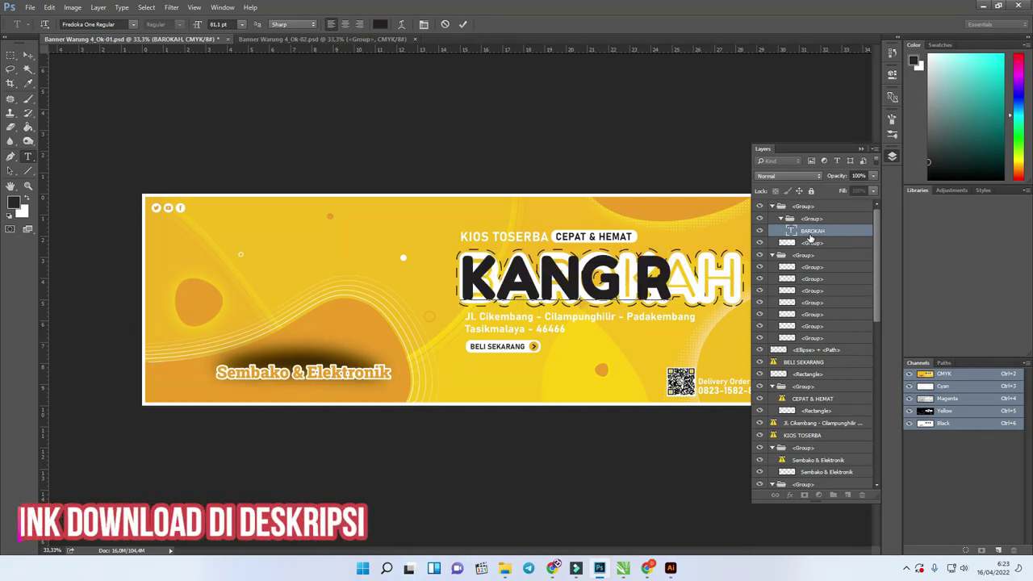
{"action": "type", "text": "IAN"}
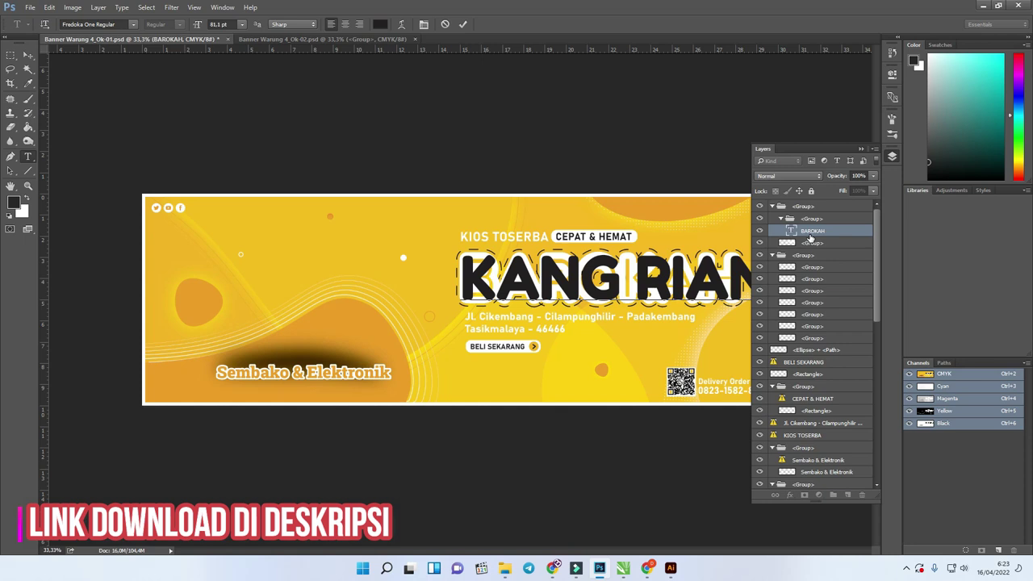
{"action": "key", "text": "ctrl+Return"}
{"action": "key", "text": "v"}
- Hide the white outline layer beneath the headline text and collapse the layer list
{"action": "left_click", "coordinate": [813, 243]}
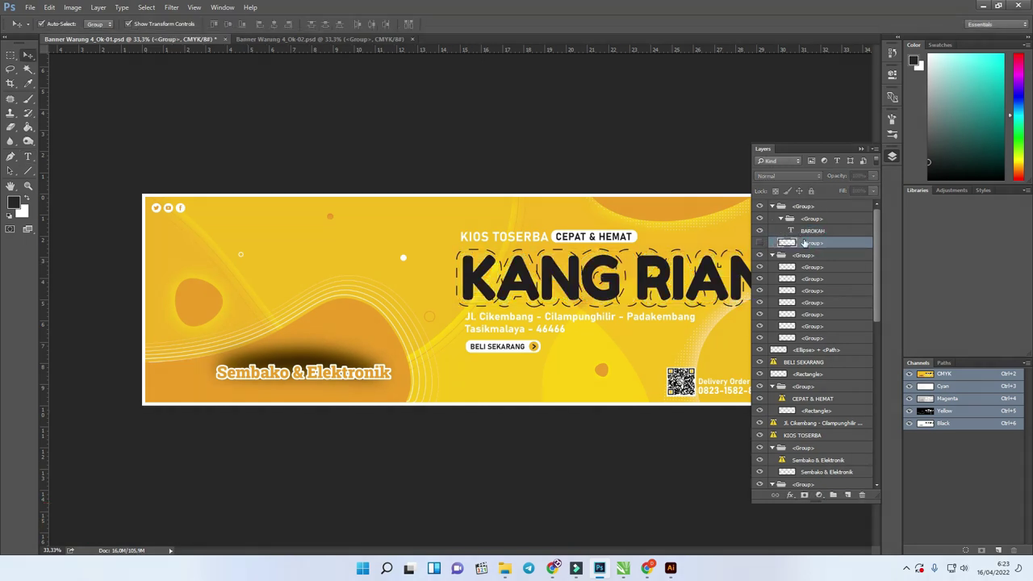
{"action": "left_click", "coordinate": [861, 150]}
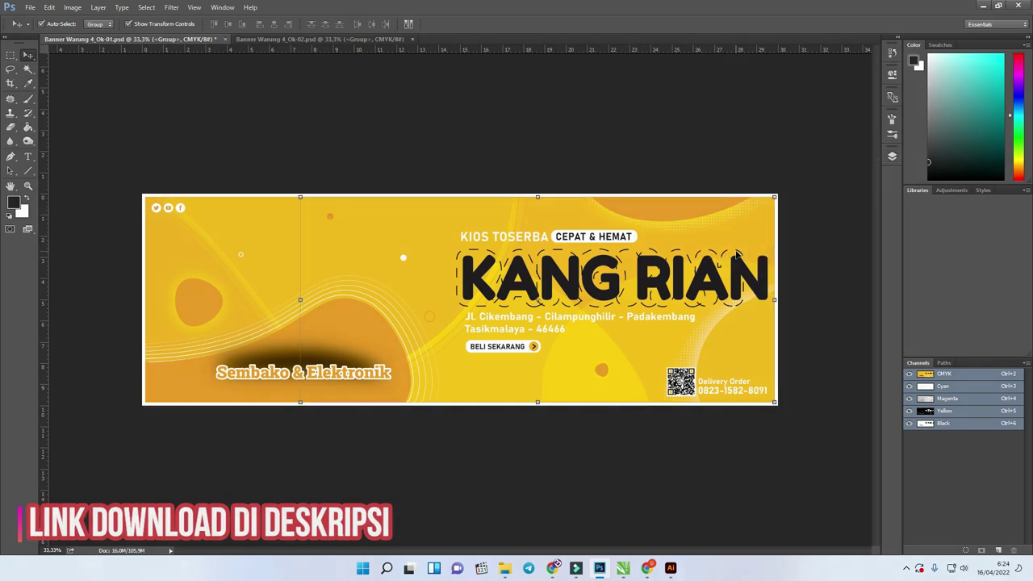
- Try moving the headline toward the left part of the banner, and undo the move
{"action": "left_click", "coordinate": [742, 270]}
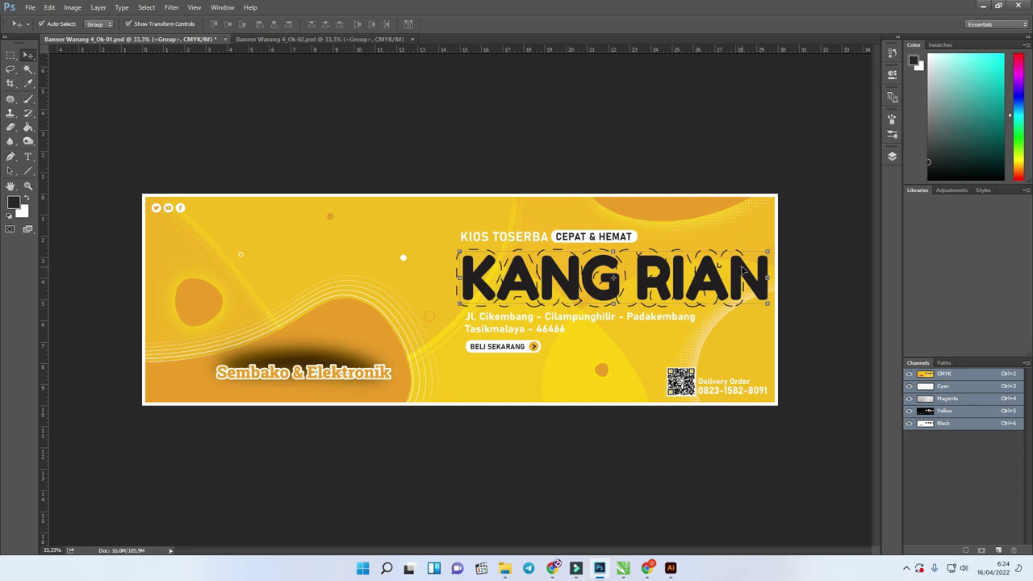
{"action": "left_click_drag", "start_coordinate": [743, 270], "coordinate": [494, 278]}
{"action": "key", "text": "ctrl+z"}
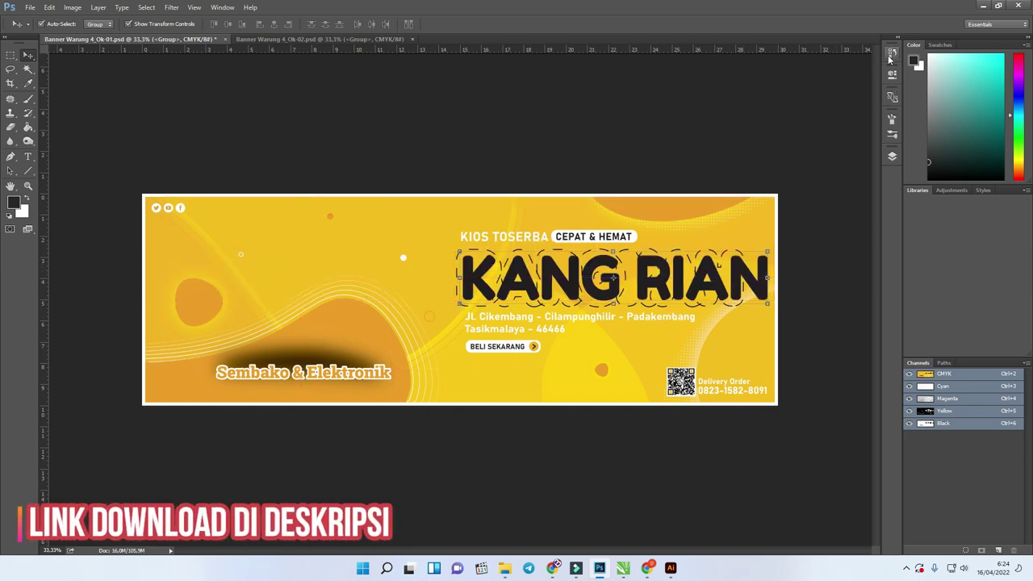
- Toggle the visibility of the headline text and its dashed outline group, leaving both hidden
{"action": "left_click", "coordinate": [891, 156]}
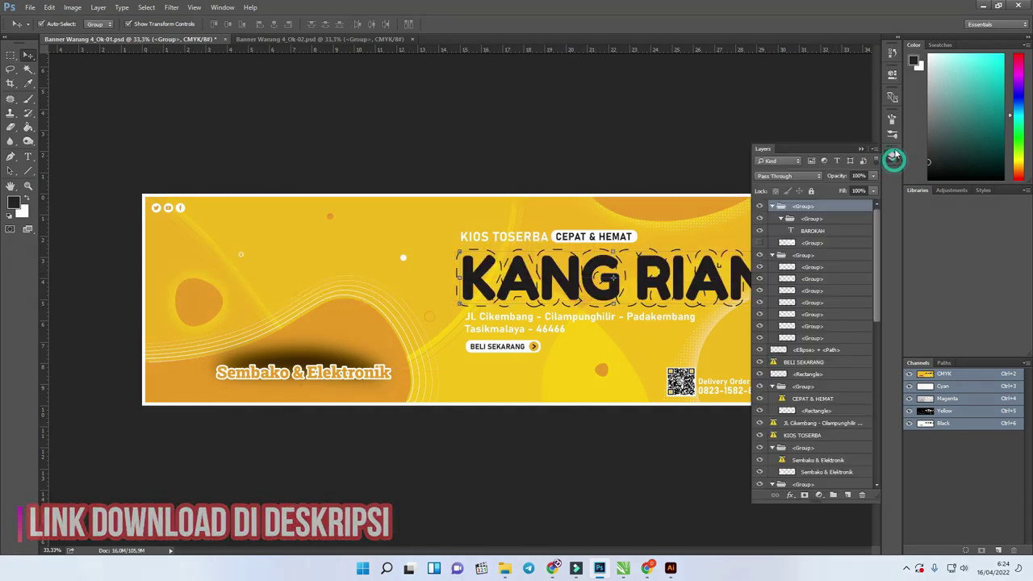
{"action": "left_click", "coordinate": [759, 236]}
{"action": "left_click", "coordinate": [760, 236]}
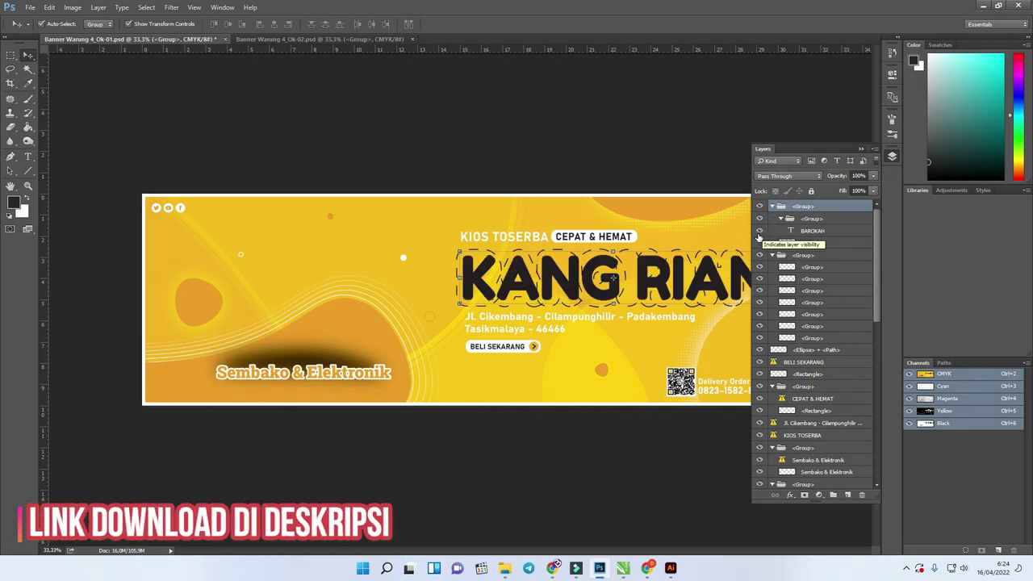
{"action": "left_click", "coordinate": [759, 235]}
{"action": "left_click", "coordinate": [761, 255]}
{"action": "left_click", "coordinate": [760, 237]}
{"action": "left_click", "coordinate": [760, 237]}
{"action": "left_click", "coordinate": [761, 255]}
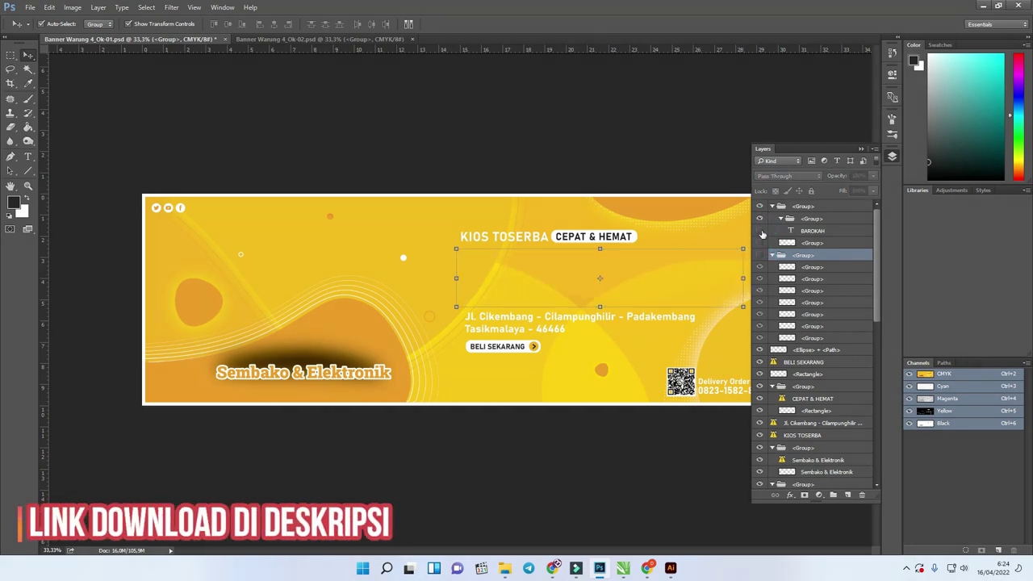
- Show the headline text layer and add an outside stroke of 27 px to it
{"action": "left_click", "coordinate": [761, 234]}
{"action": "left_click", "coordinate": [811, 231]}
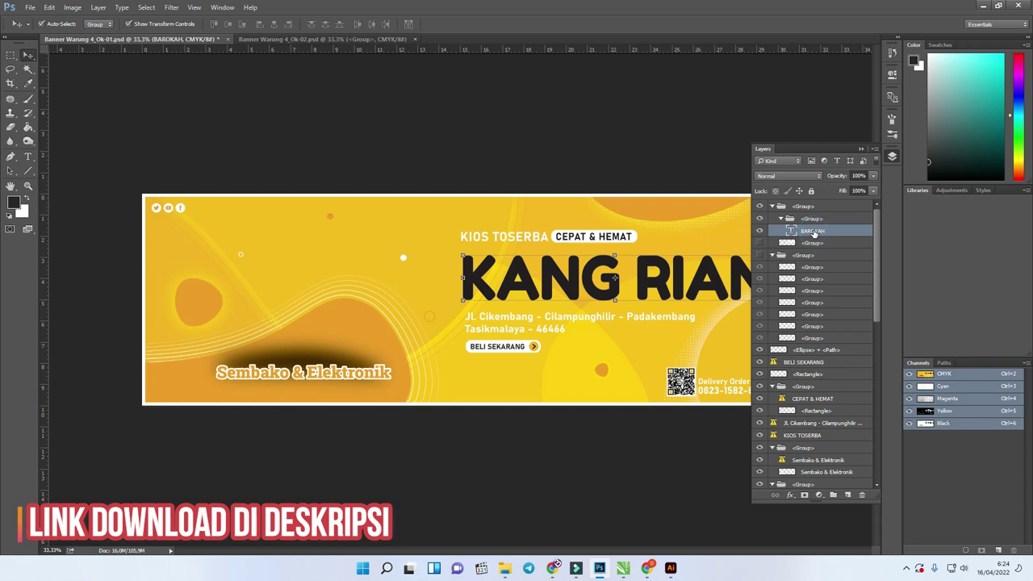
{"action": "right_click", "coordinate": [813, 231]}
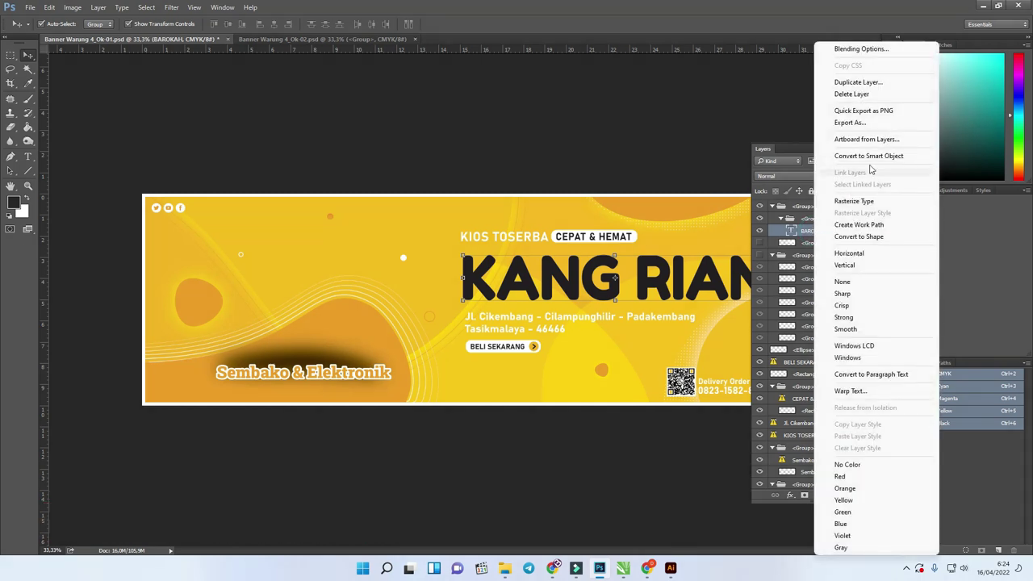
{"action": "left_click", "coordinate": [875, 47]}
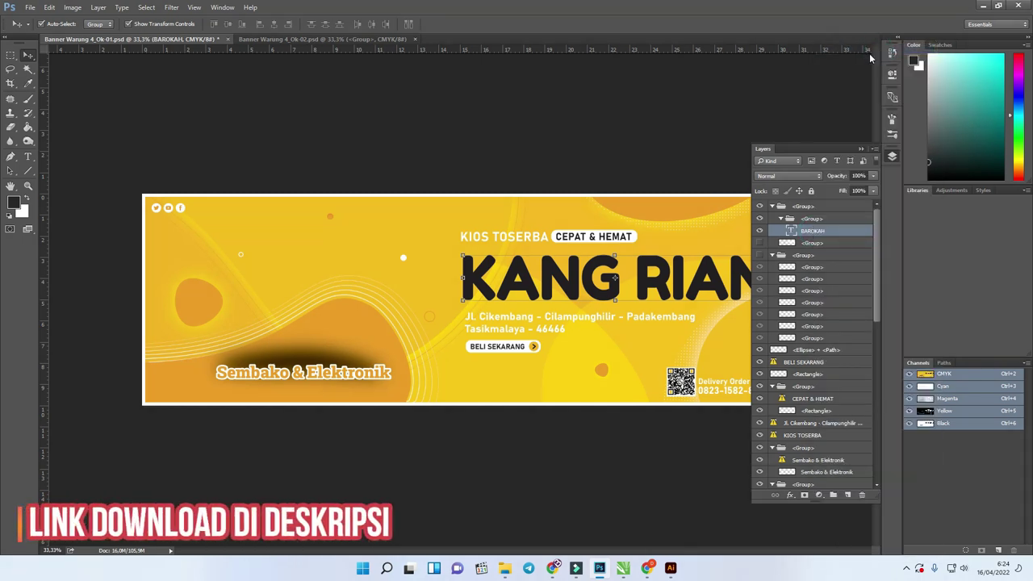
{"action": "left_click_drag", "start_coordinate": [632, 105], "coordinate": [154, 61]}
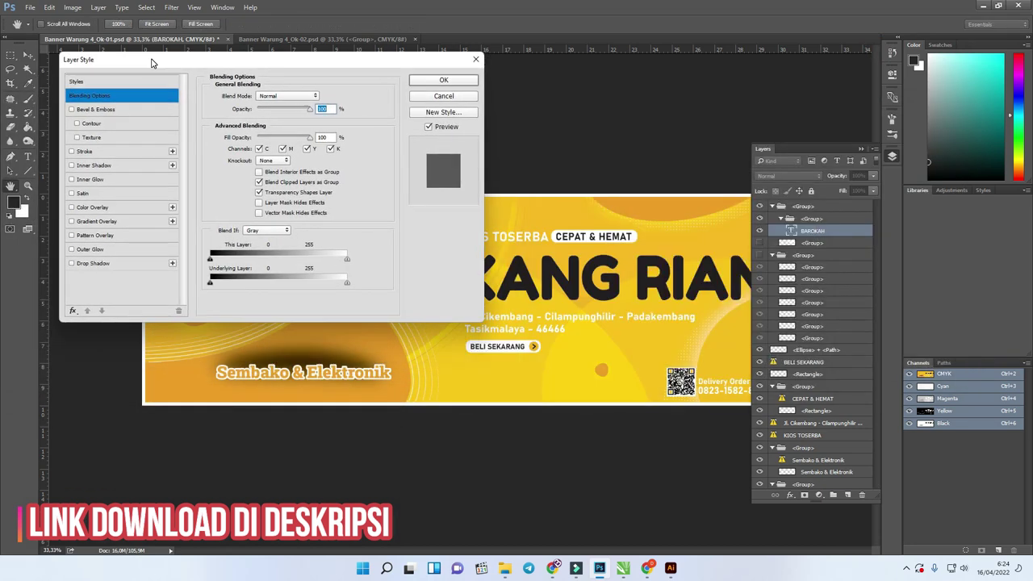
{"action": "left_click", "coordinate": [72, 151]}
{"action": "left_click", "coordinate": [124, 151]}
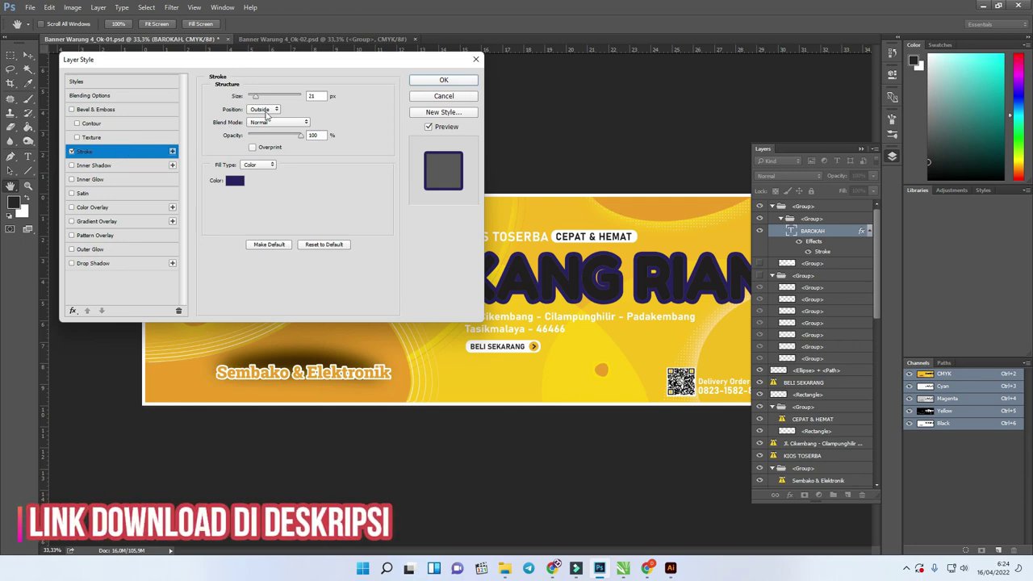
{"action": "left_click_drag", "start_coordinate": [258, 99], "coordinate": [257, 99]}
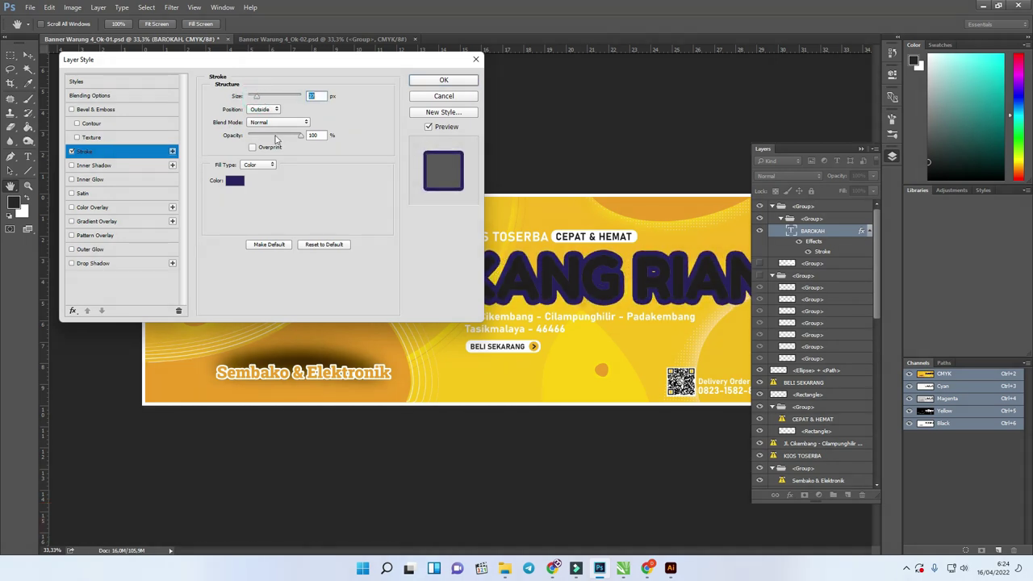
- Set the headline stroke's colour to white (ffffff)
{"action": "left_click", "coordinate": [235, 180]}
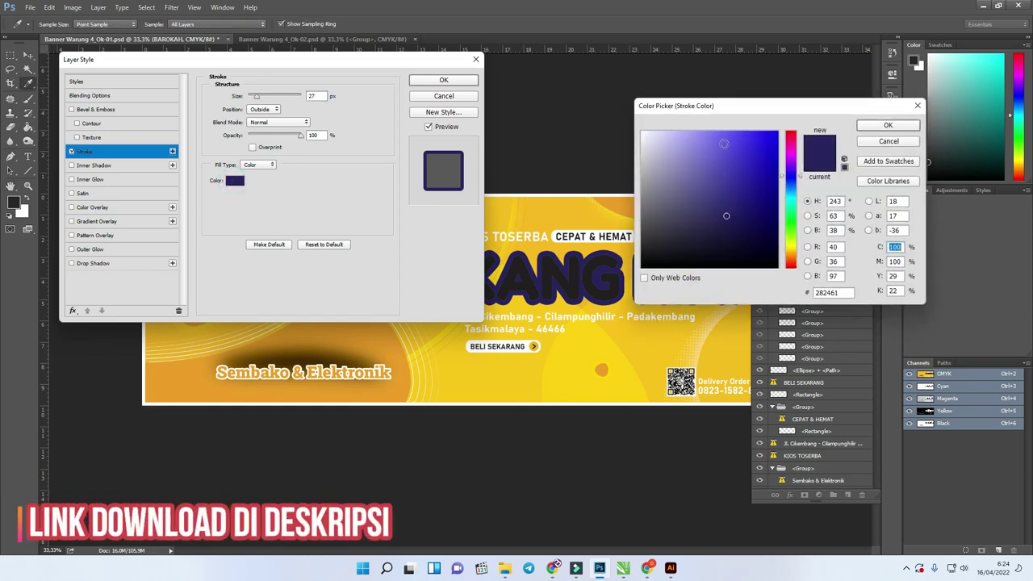
{"action": "left_click_drag", "start_coordinate": [659, 140], "coordinate": [642, 129]}
{"action": "left_click", "coordinate": [888, 125]}
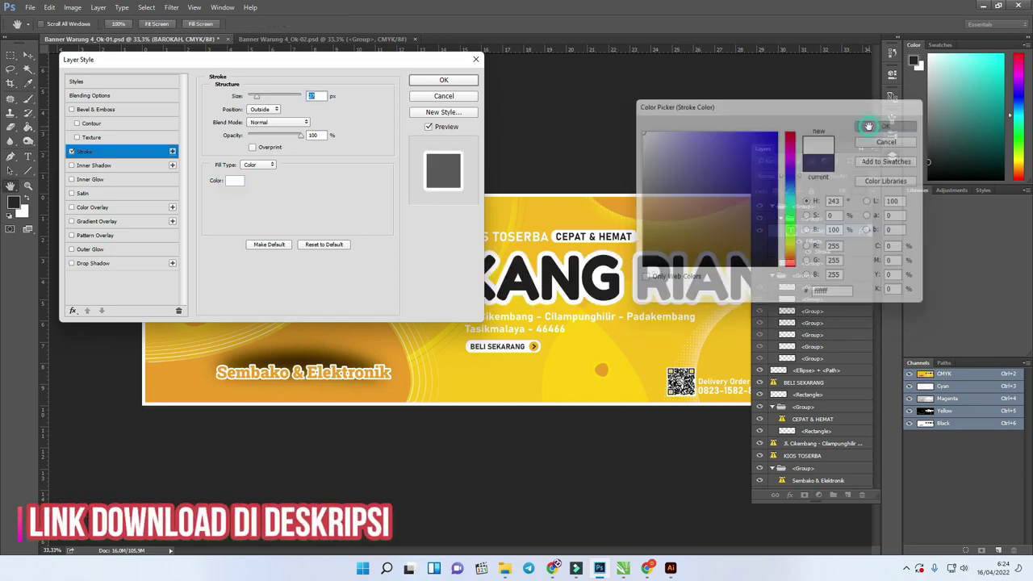
{"action": "left_click_drag", "start_coordinate": [331, 63], "coordinate": [355, 71]}
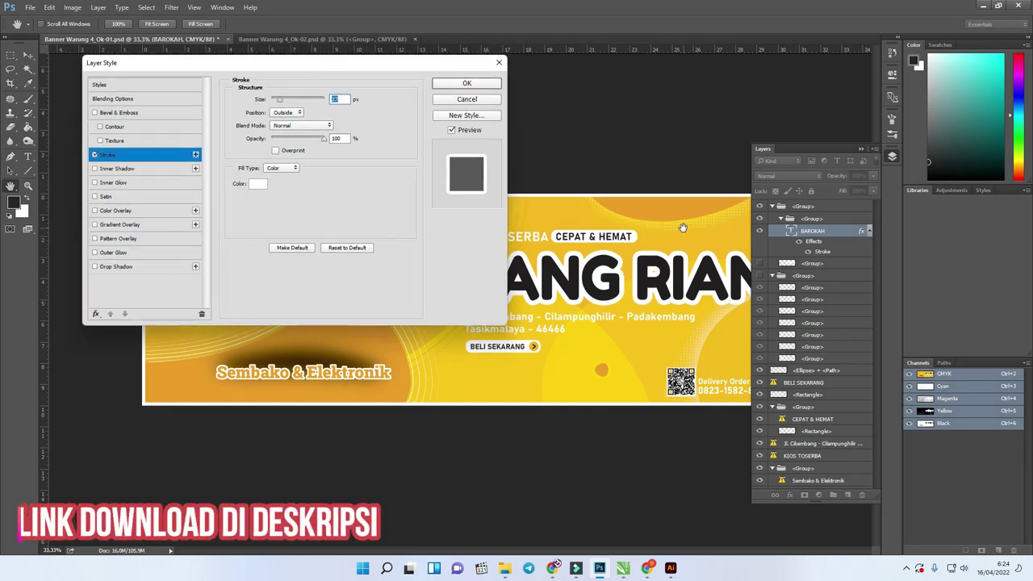
- Thicken the headline's white stroke slightly and apply the layer style
{"action": "left_click_drag", "start_coordinate": [279, 98], "coordinate": [283, 98]}
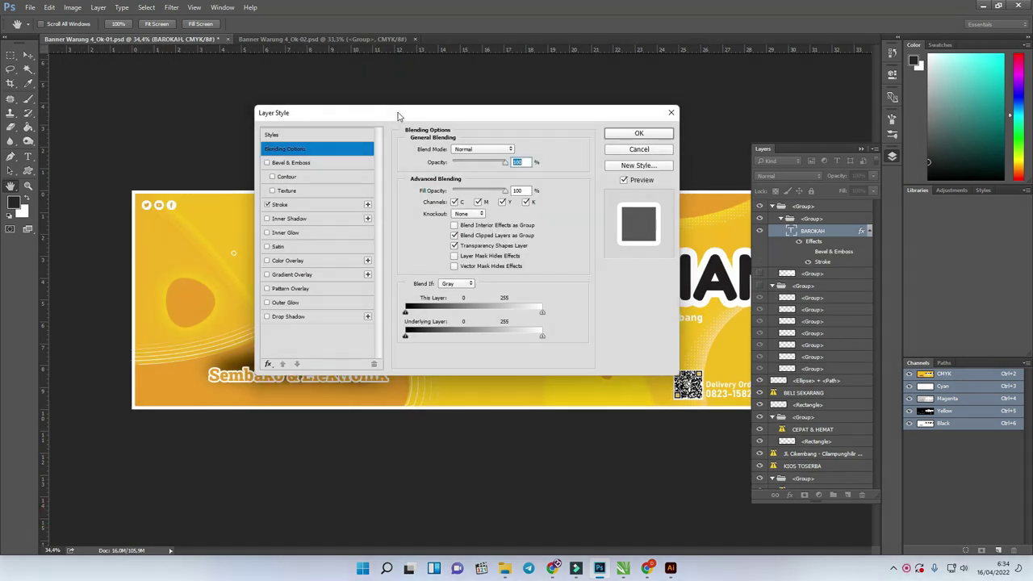
{"action": "left_click_drag", "start_coordinate": [449, 119], "coordinate": [425, 95]}
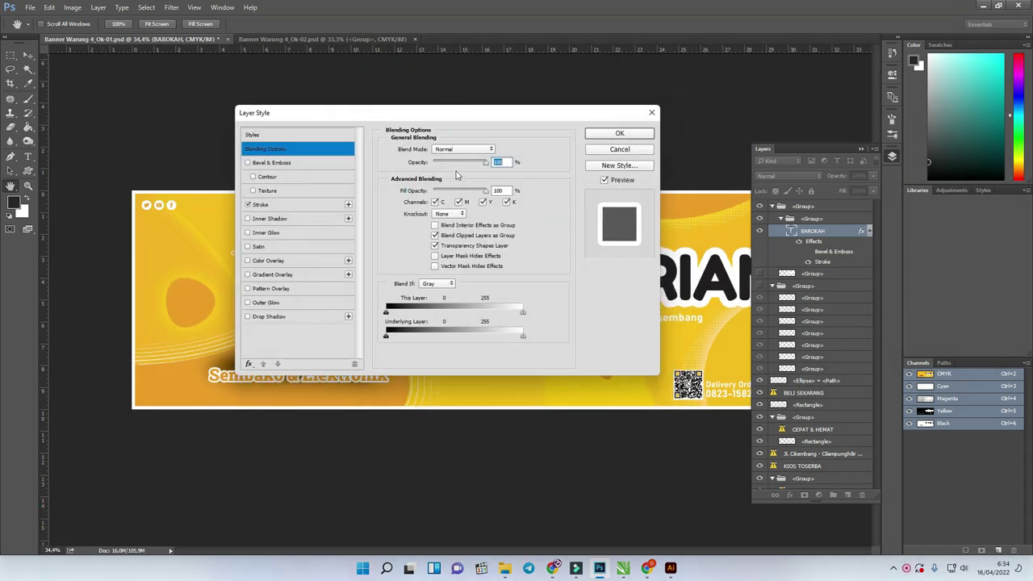
{"action": "left_click_drag", "start_coordinate": [594, 113], "coordinate": [576, 110]}
{"action": "left_click", "coordinate": [602, 132]}
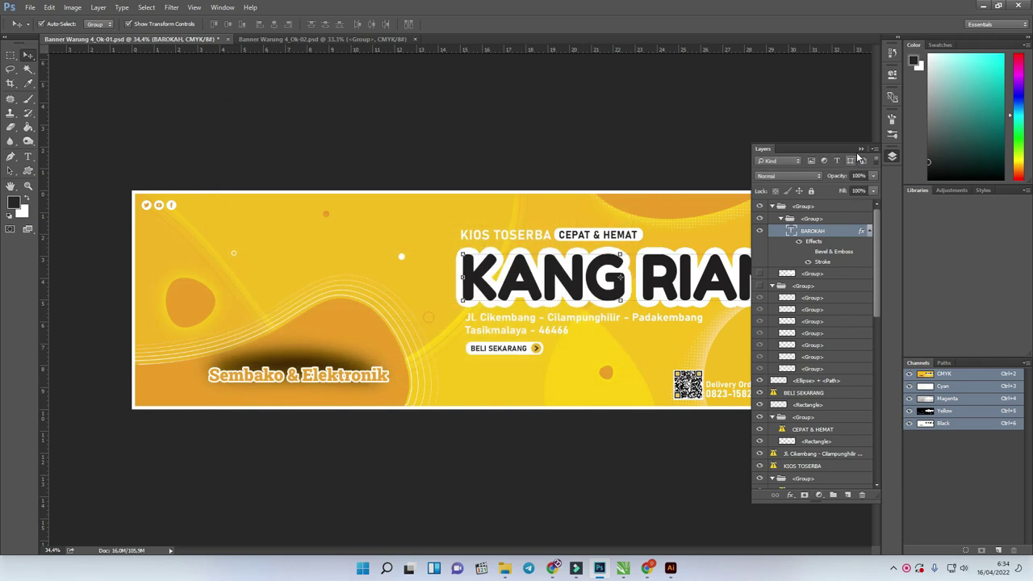
- Scale the headline text down to about 65 pt so it sits well inside the banner's right edge
{"action": "left_click", "coordinate": [862, 150]}
{"action": "key", "text": "ctrl+plus"}
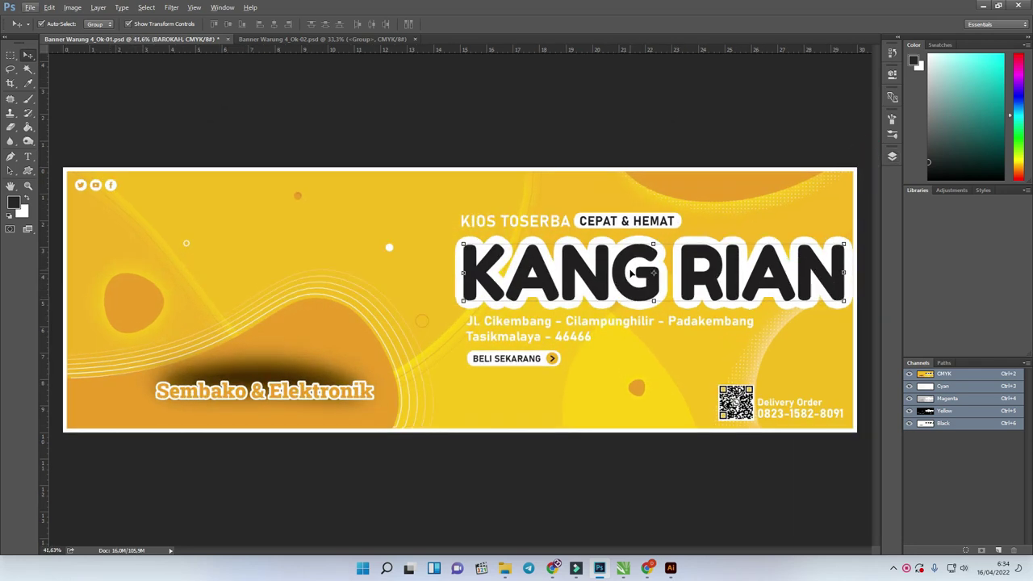
{"action": "left_click_drag", "start_coordinate": [845, 246], "coordinate": [758, 269]}
{"action": "key", "text": "Return"}
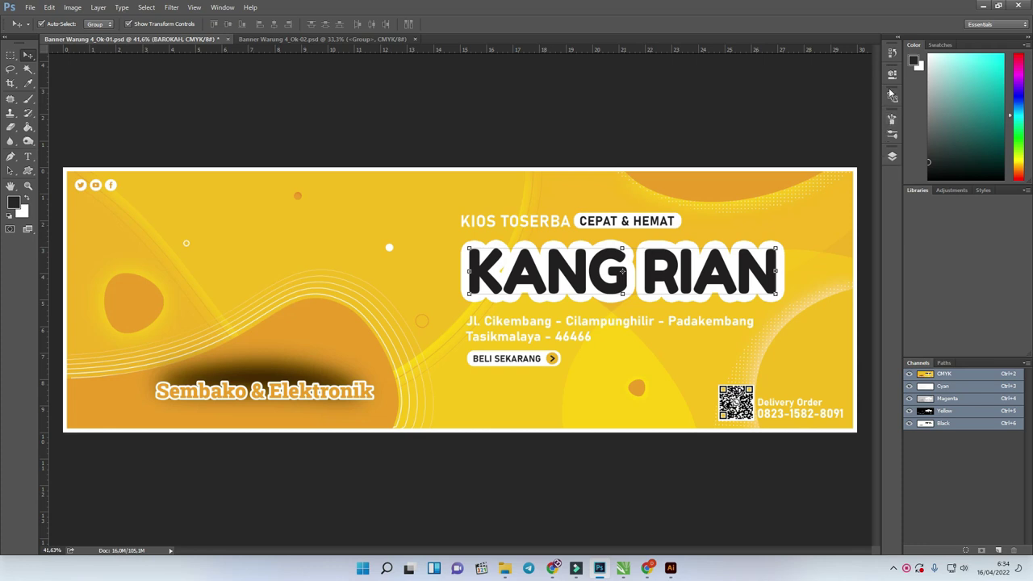
- Duplicate the headline text layer and hide the original
{"action": "left_click", "coordinate": [892, 156]}
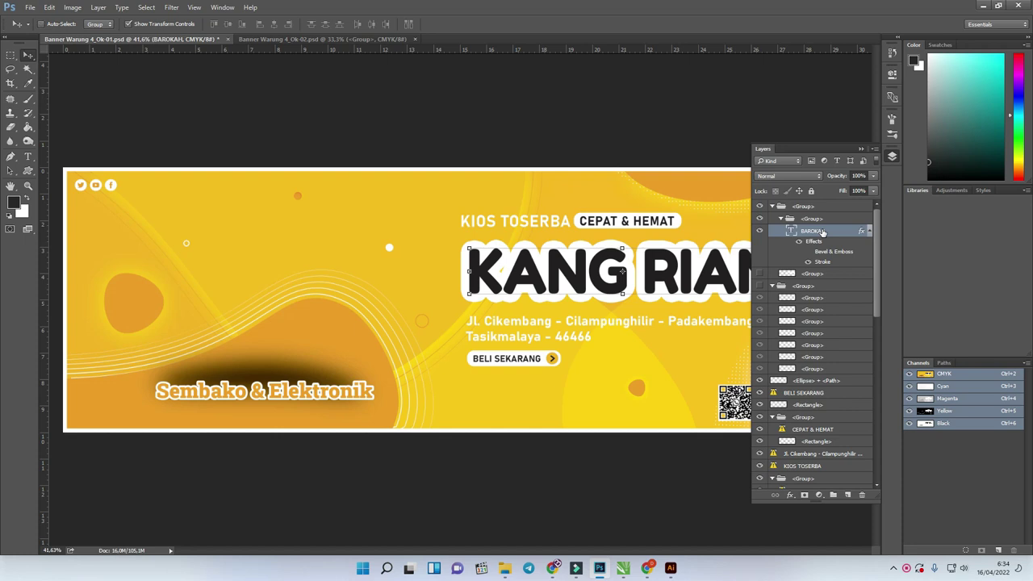
{"action": "key", "text": "ctrl+j"}
{"action": "left_click", "coordinate": [763, 275]}
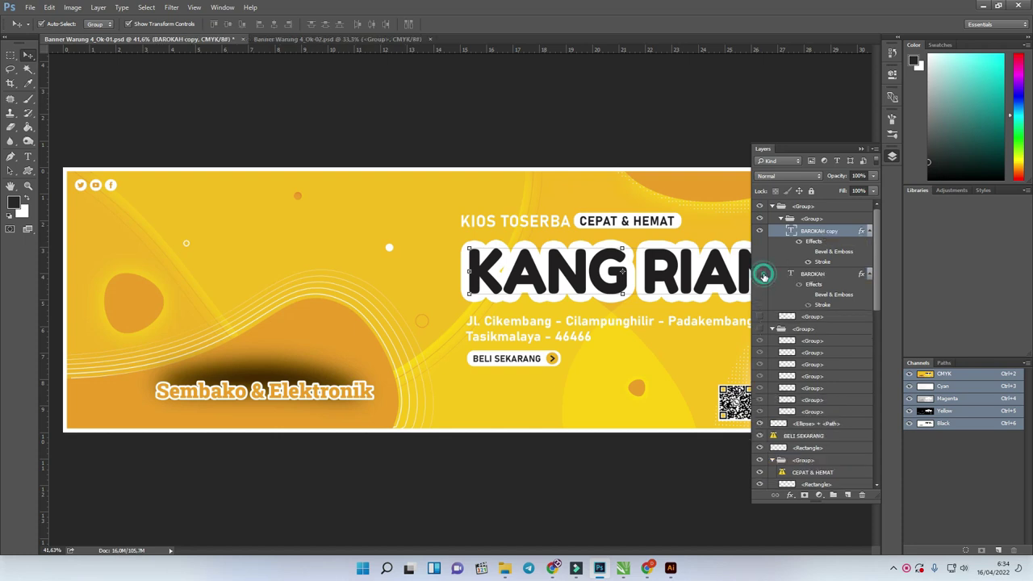
- Rasterize the duplicated headline's type and its layer style
{"action": "right_click", "coordinate": [840, 234]}
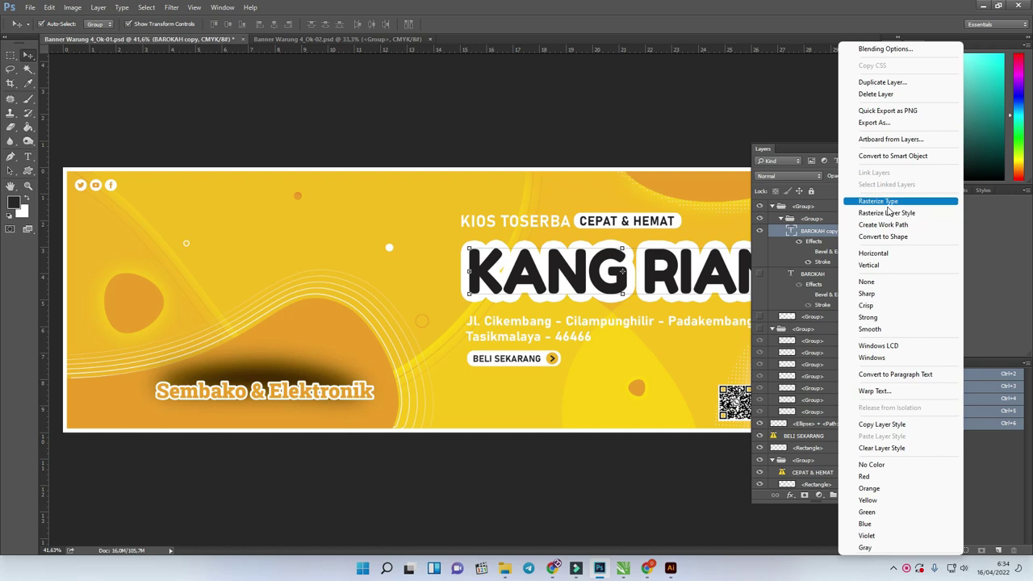
{"action": "left_click", "coordinate": [915, 206]}
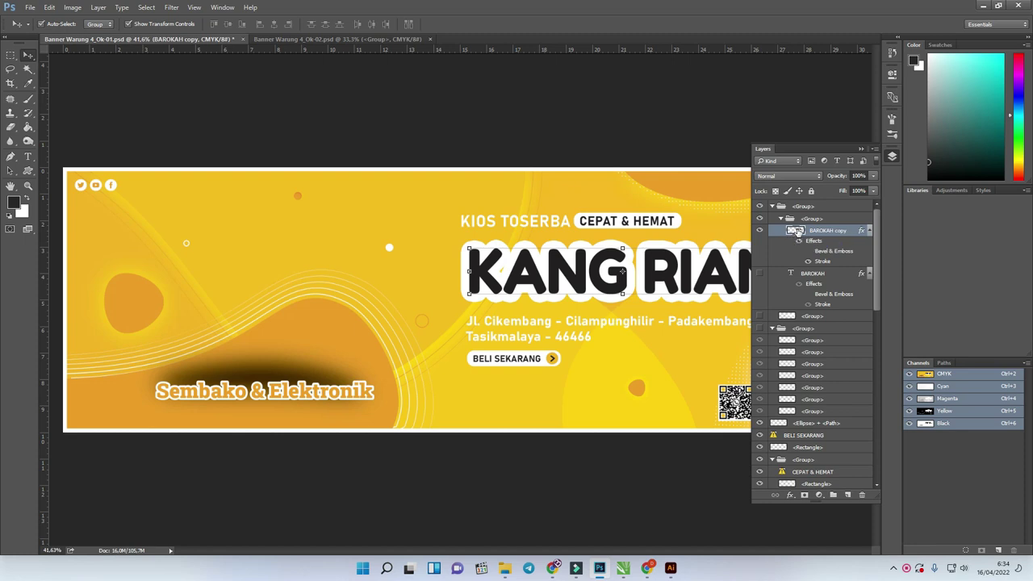
{"action": "left_click", "coordinate": [797, 231], "text": "ctrl"}
{"action": "right_click", "coordinate": [828, 234]}
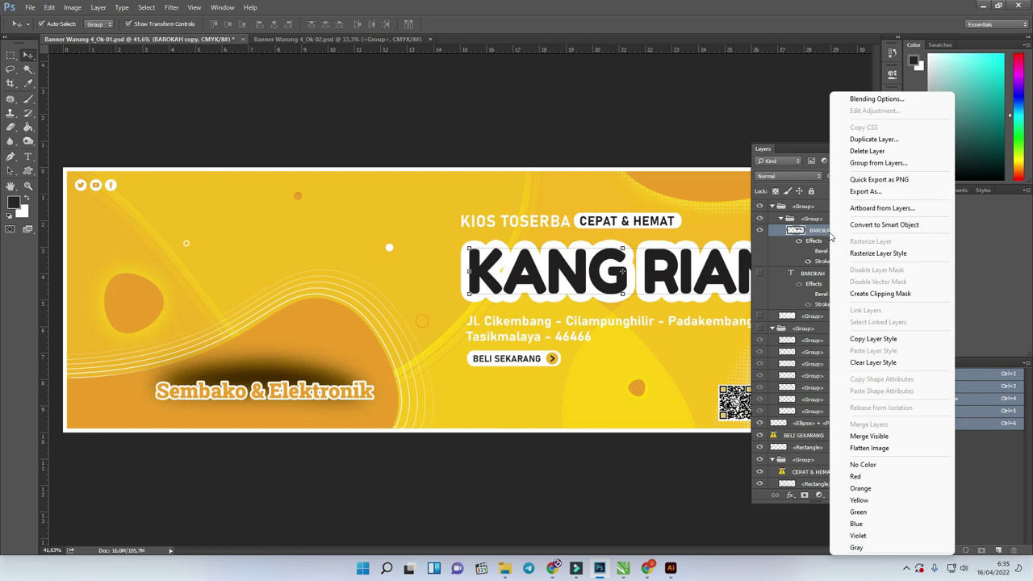
{"action": "left_click", "coordinate": [892, 254]}
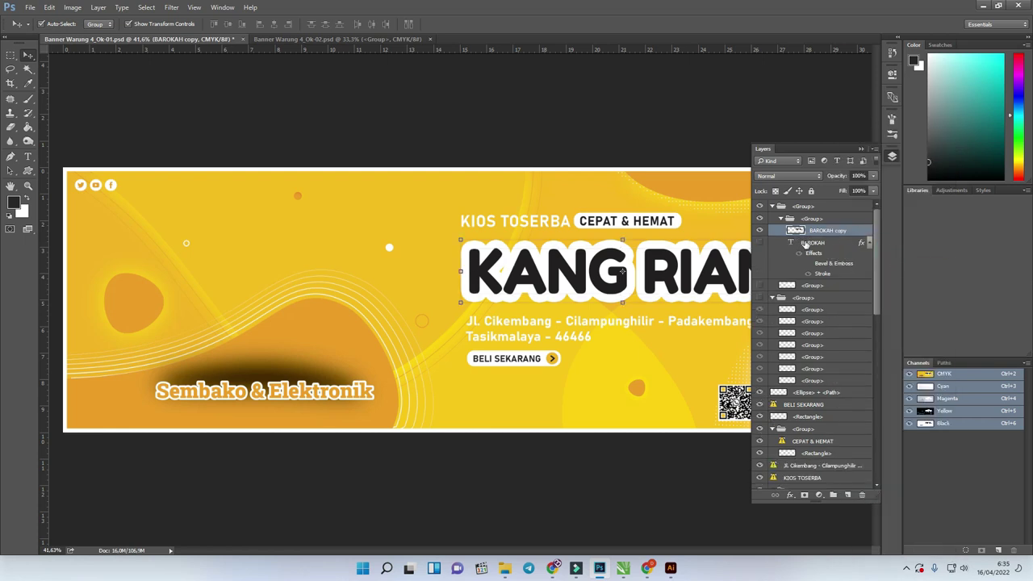
- Load the outline of the rasterized headline copy, including its white stroke, as a selection
{"action": "left_click", "coordinate": [759, 232]}
{"action": "left_click", "coordinate": [759, 231]}
{"action": "left_click", "coordinate": [796, 231], "text": "ctrl"}
{"action": "scroll", "coordinate": [691, 161], "scroll_direction": "up", "scroll_amount": 2}
{"action": "scroll", "coordinate": [692, 160], "scroll_direction": "down", "scroll_amount": 4}
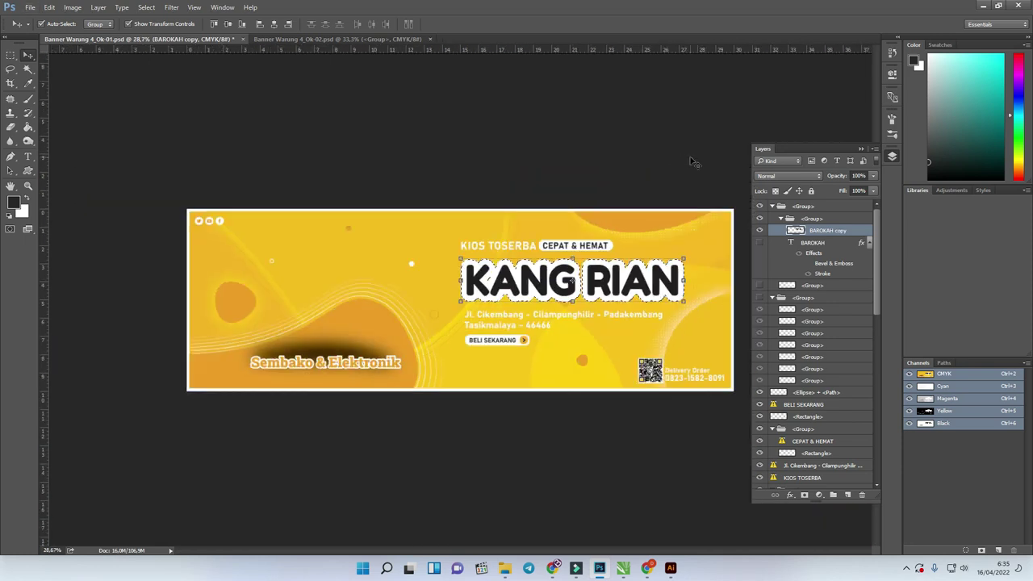
- Compare the rasterized headline copy with the editable text by toggling their visibility, leaving only the copy shown
{"action": "left_click", "coordinate": [758, 230]}
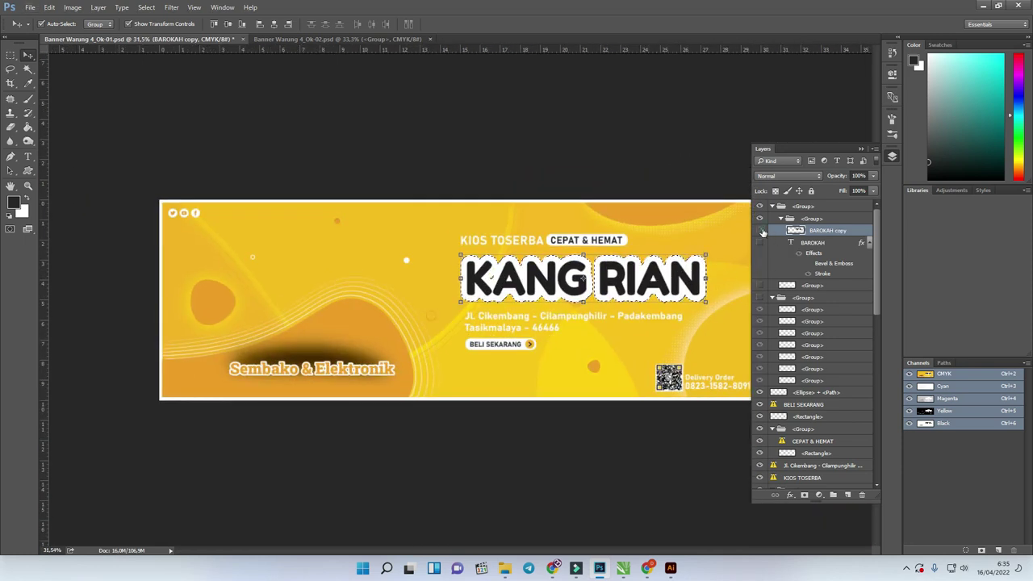
{"action": "left_click", "coordinate": [759, 243]}
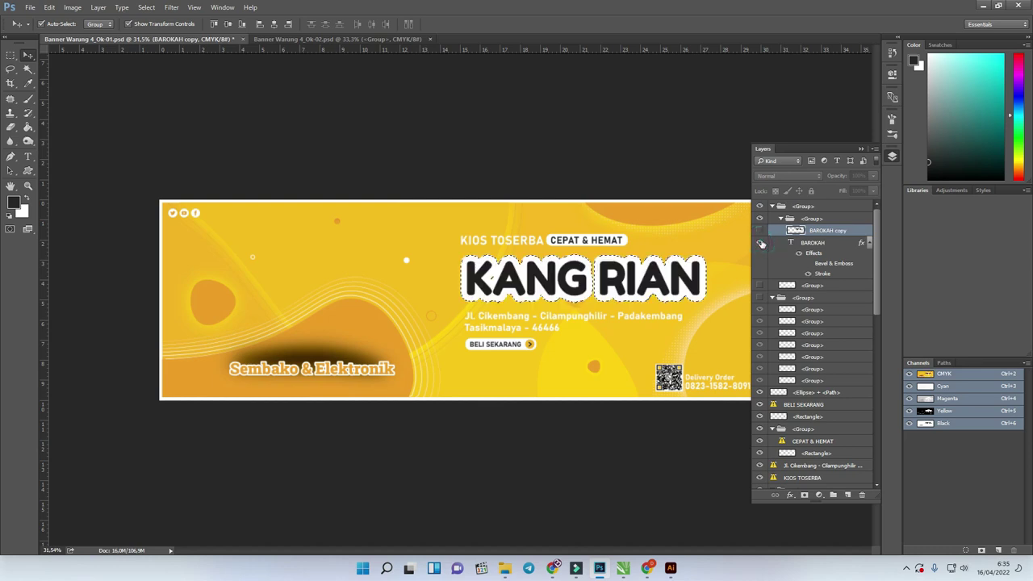
{"action": "scroll", "coordinate": [649, 269], "scroll_direction": "up", "scroll_amount": 3}
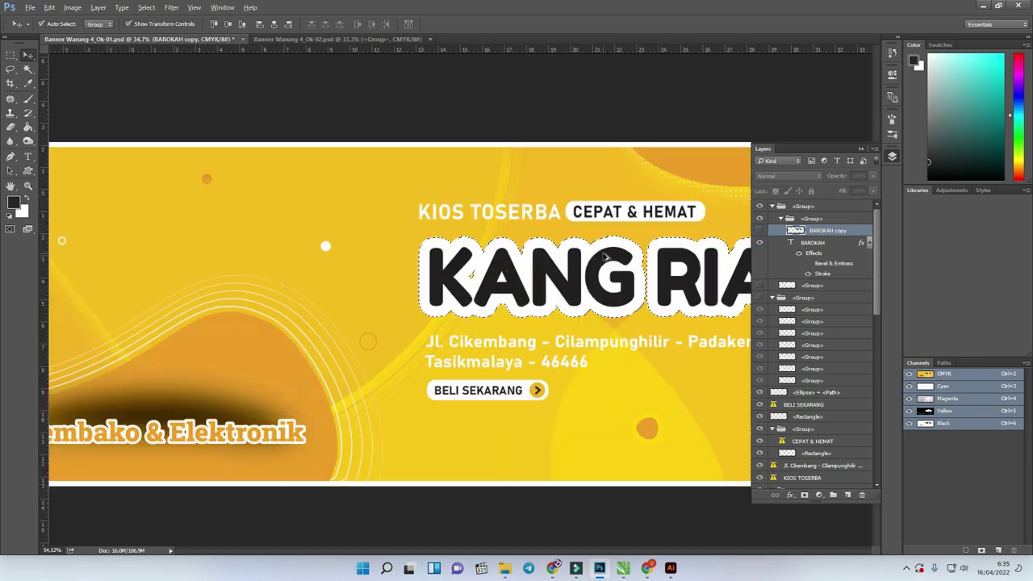
{"action": "scroll", "coordinate": [649, 269], "scroll_direction": "down", "scroll_amount": 1}
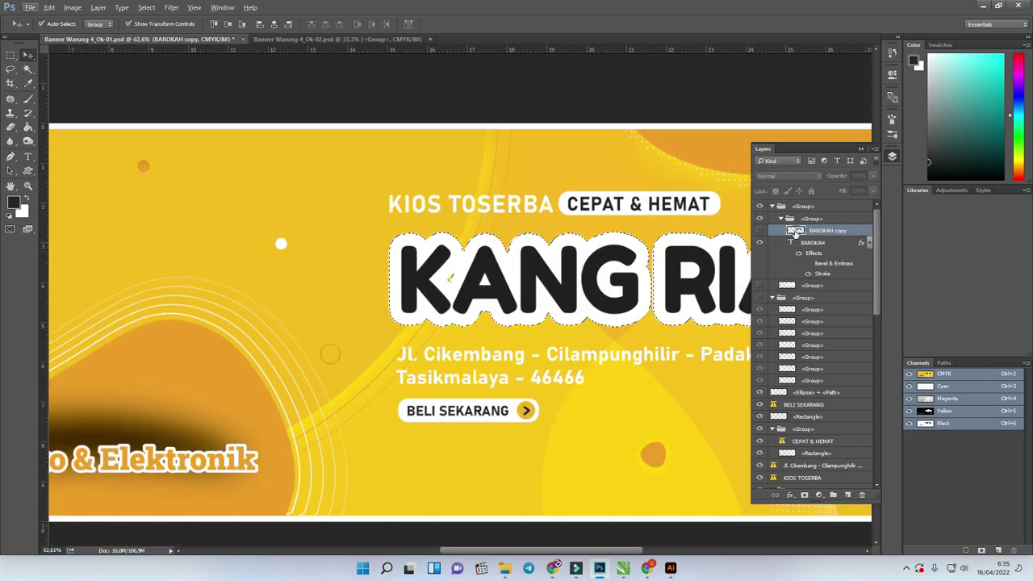
{"action": "left_click", "coordinate": [759, 232]}
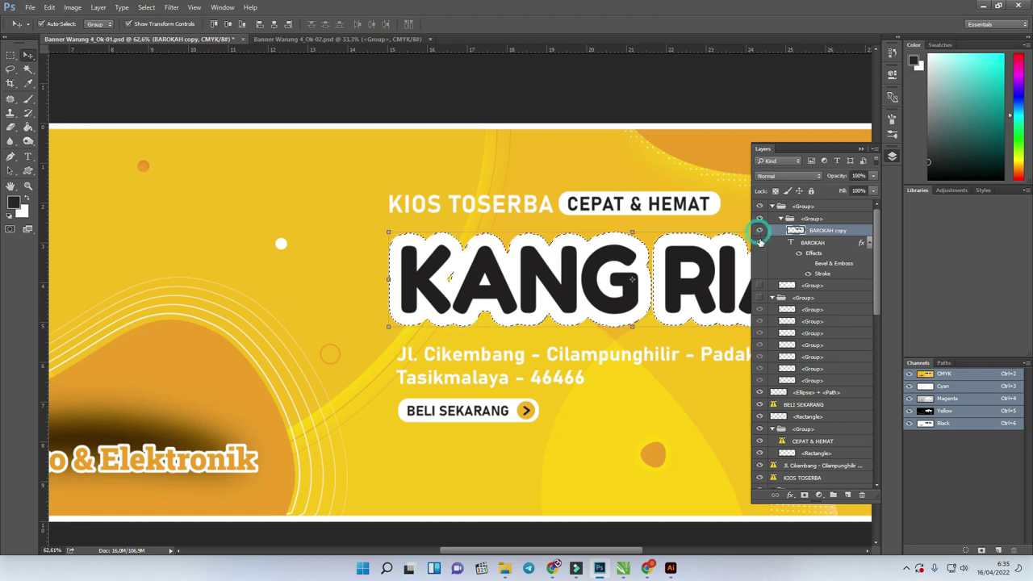
{"action": "left_click", "coordinate": [759, 232]}
{"action": "left_click", "coordinate": [759, 231]}
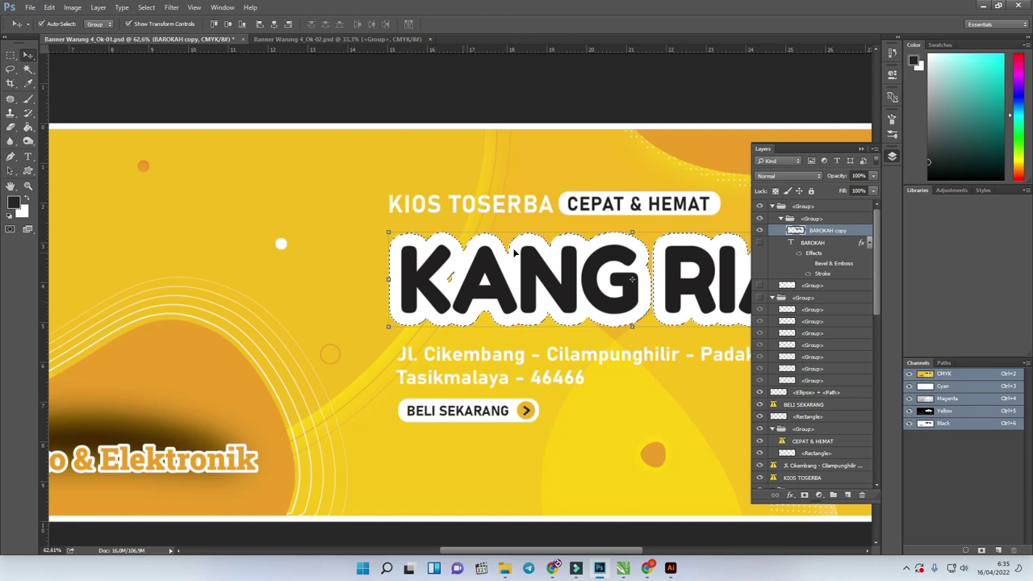
{"action": "left_click", "coordinate": [759, 230]}
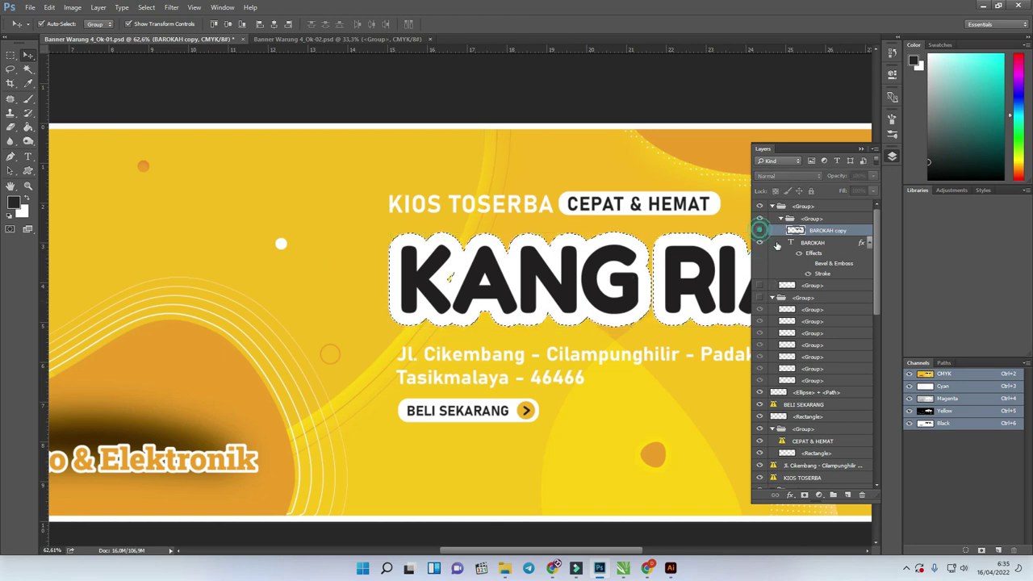
{"action": "double_click", "coordinate": [791, 243]}
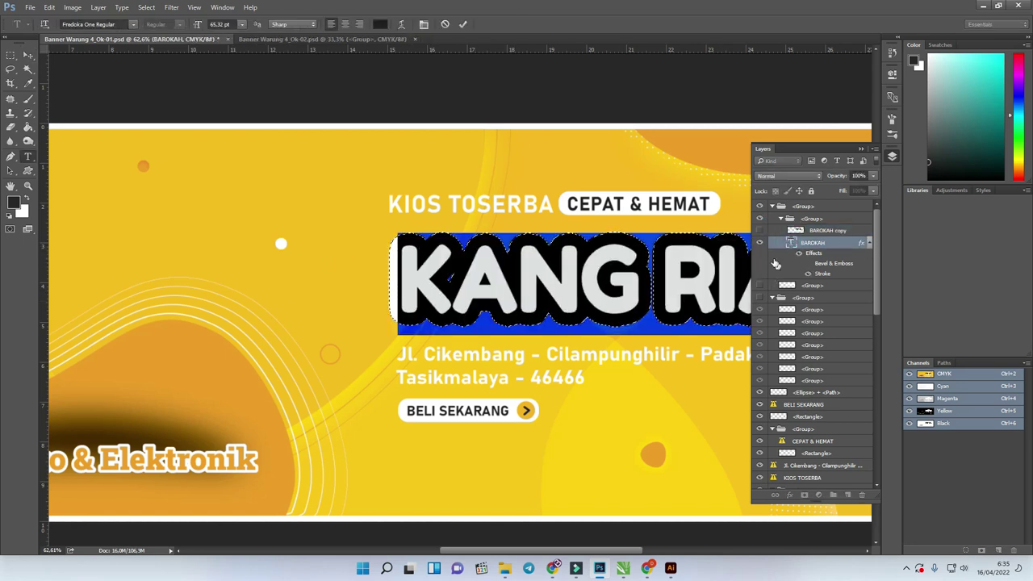
{"action": "left_click", "coordinate": [760, 244]}
{"action": "left_click", "coordinate": [760, 231]}
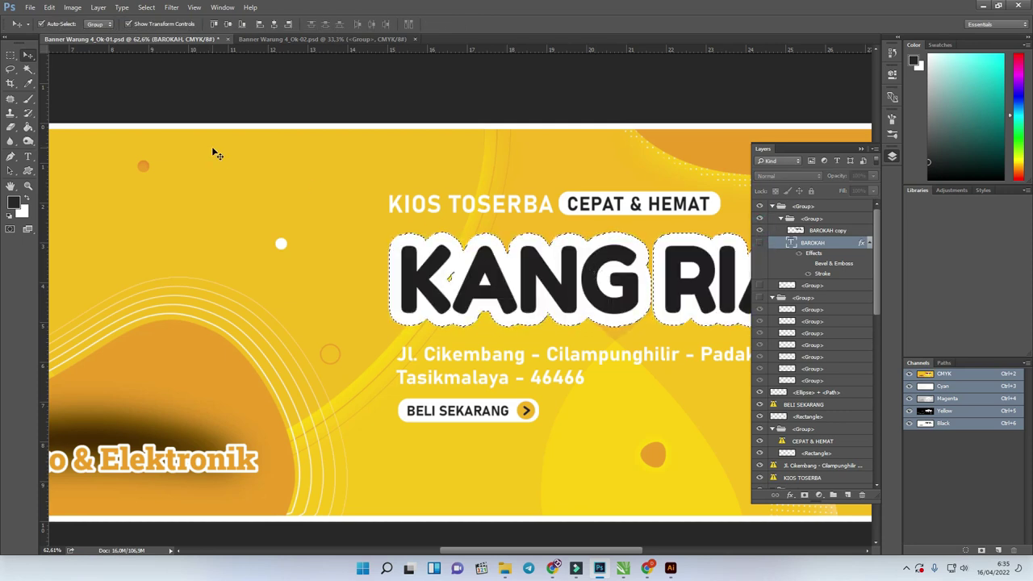
- Expand the selection around the headline by 10 pixels and collapse the layer list
{"action": "left_click", "coordinate": [147, 8]}
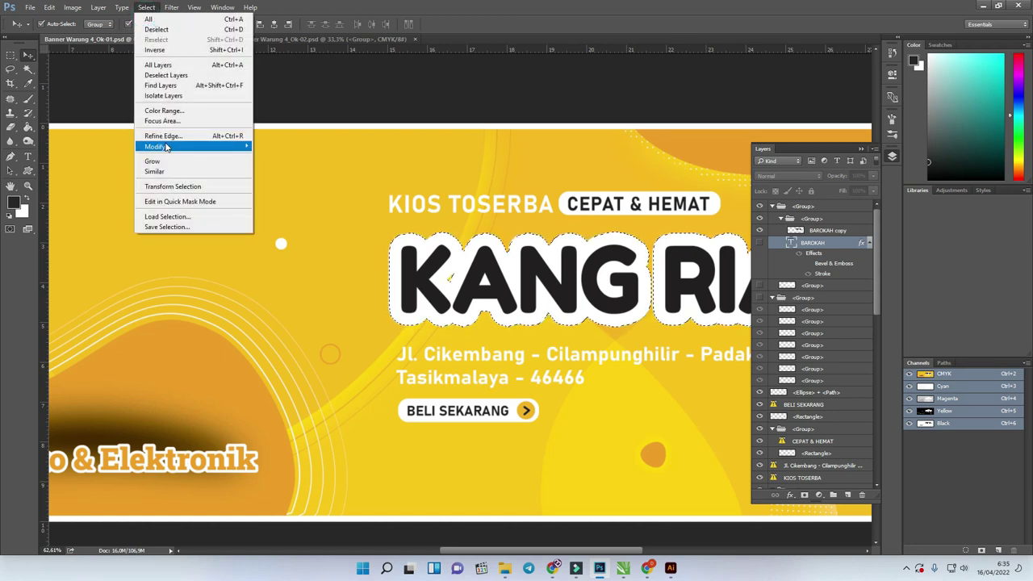
{"action": "mouse_move", "coordinate": [234, 146]}
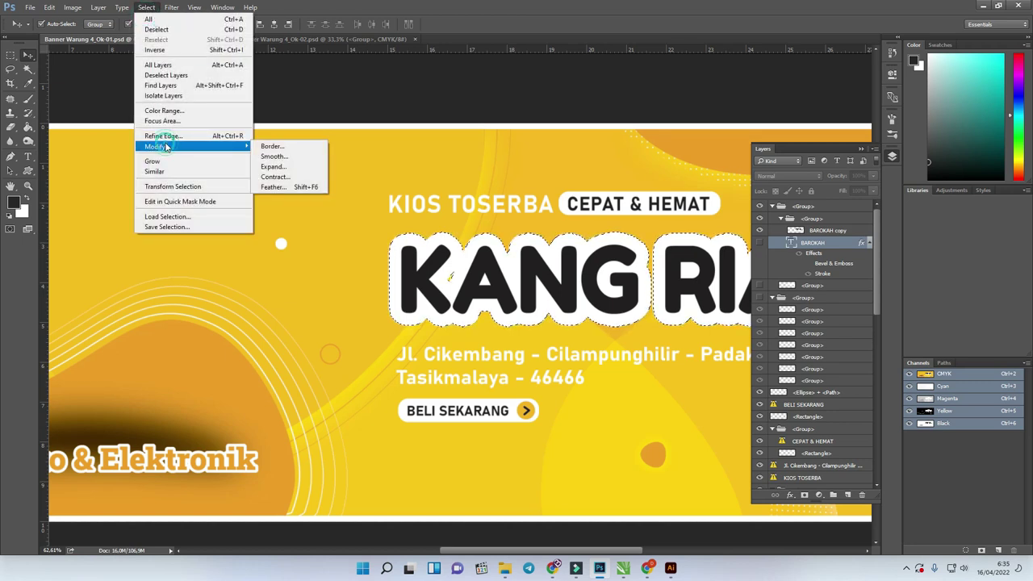
{"action": "left_click", "coordinate": [298, 166]}
{"action": "left_click_drag", "start_coordinate": [454, 171], "coordinate": [115, 129]}
{"action": "left_click", "coordinate": [161, 147]}
{"action": "double_click", "coordinate": [159, 149]}
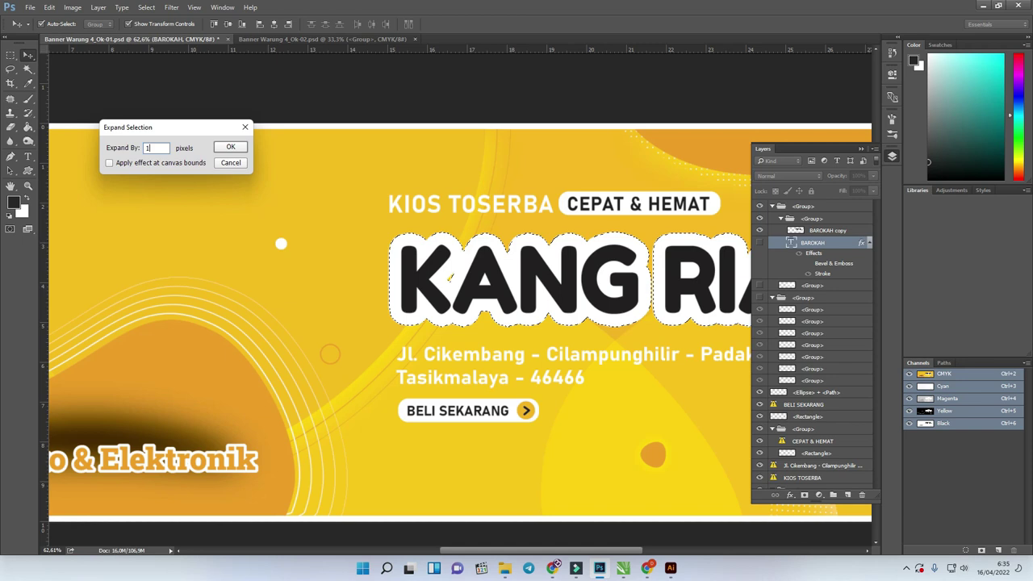
{"action": "type", "text": "10"}
{"action": "left_click", "coordinate": [230, 147]}
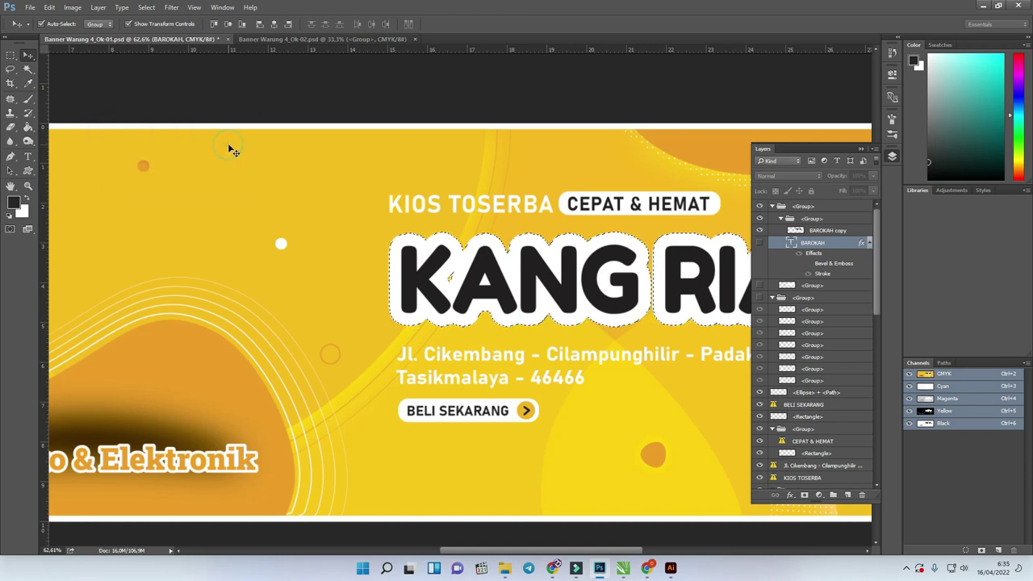
{"action": "left_click", "coordinate": [861, 148]}
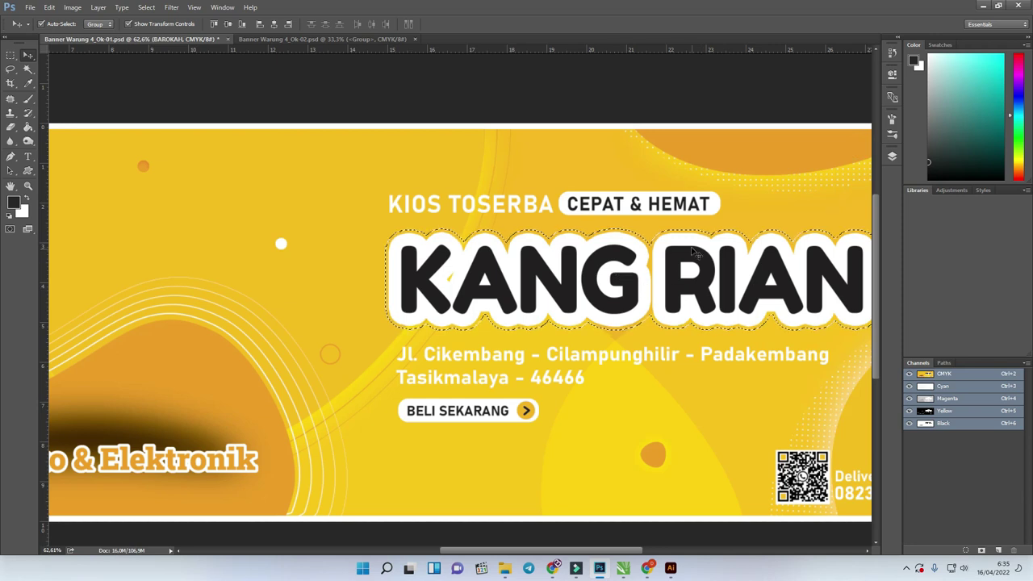
- Convert the expanded selection around the headline into a work path with a tolerance of 2.0 pixels
{"action": "scroll", "coordinate": [472, 224], "scroll_direction": "down", "scroll_amount": 2}
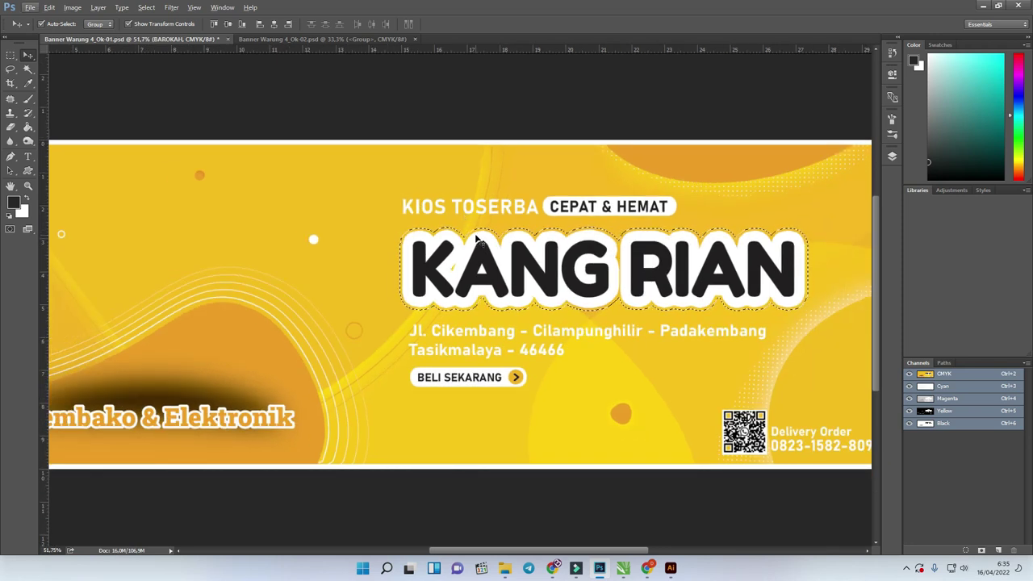
{"action": "left_click", "coordinate": [12, 56]}
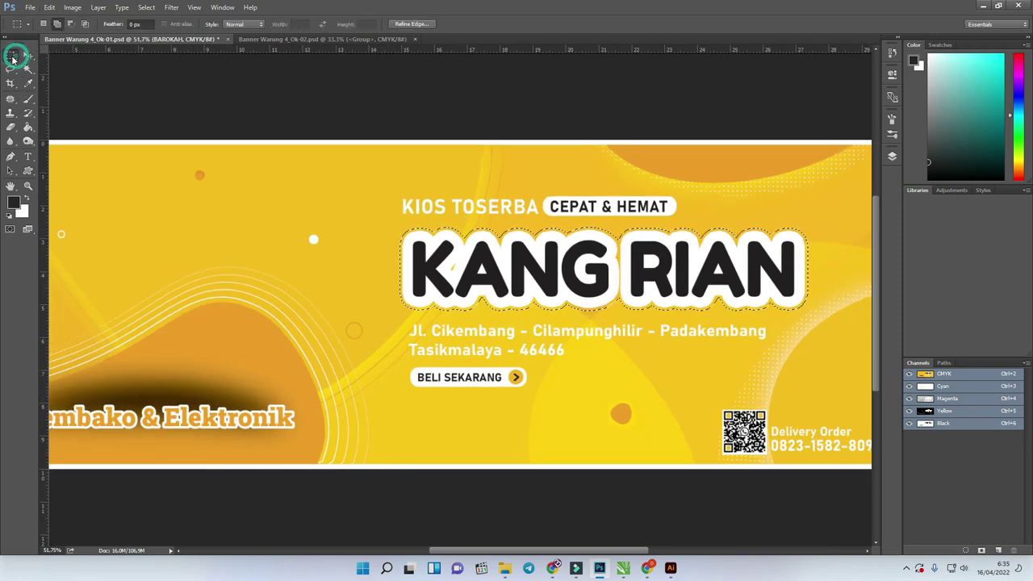
{"action": "right_click", "coordinate": [461, 243]}
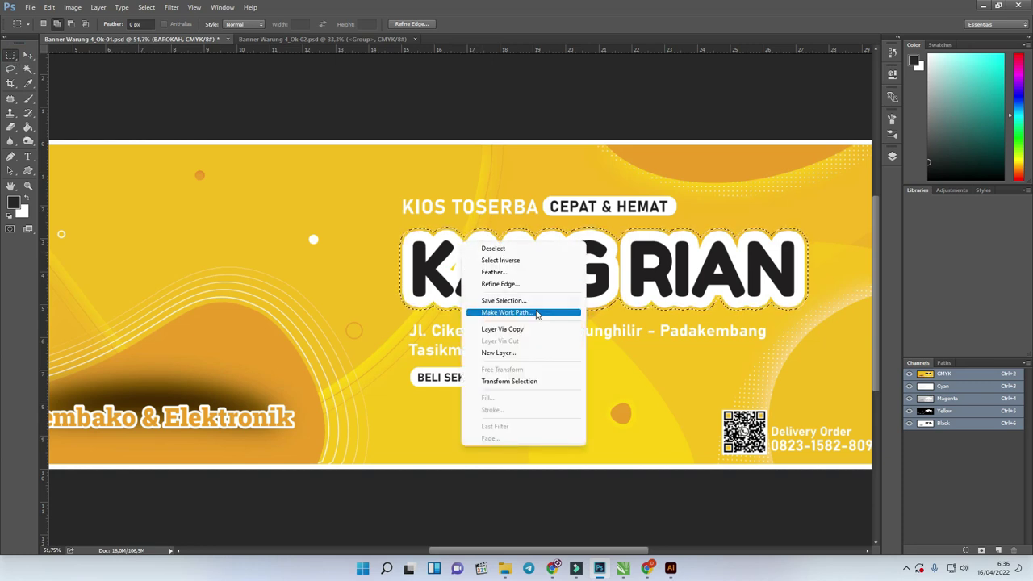
{"action": "left_click", "coordinate": [536, 314]}
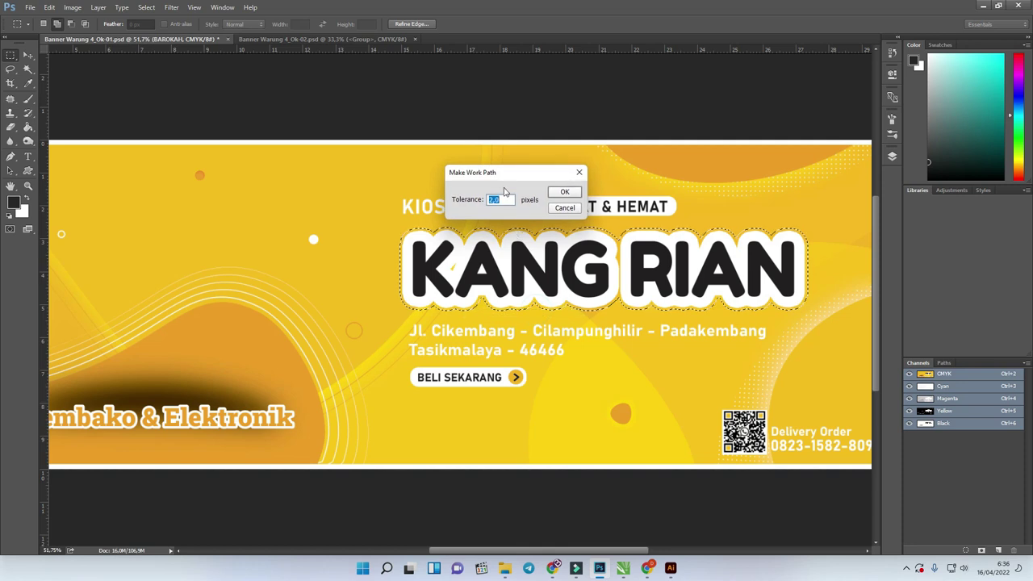
{"action": "left_click_drag", "start_coordinate": [505, 172], "coordinate": [498, 170]}
{"action": "left_click", "coordinate": [500, 197]}
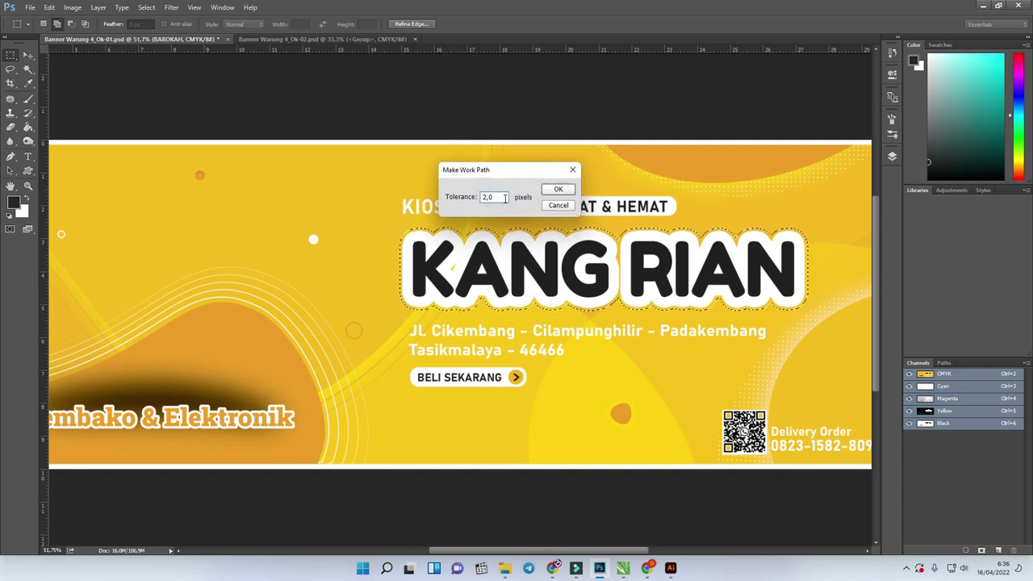
{"action": "left_click", "coordinate": [558, 189]}
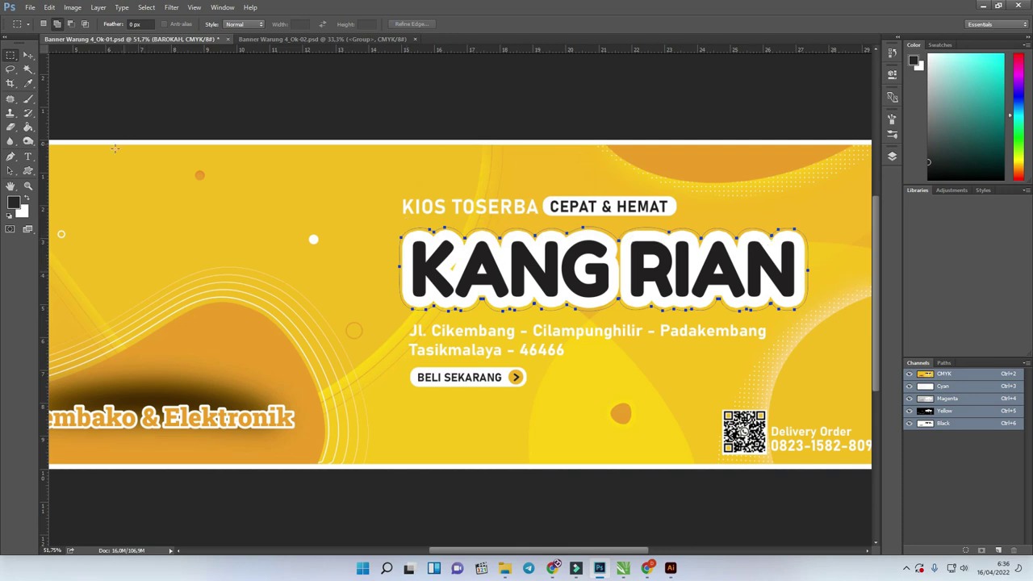
- Turn the work path around the headline into a shape layer
{"action": "left_click", "coordinate": [10, 158]}
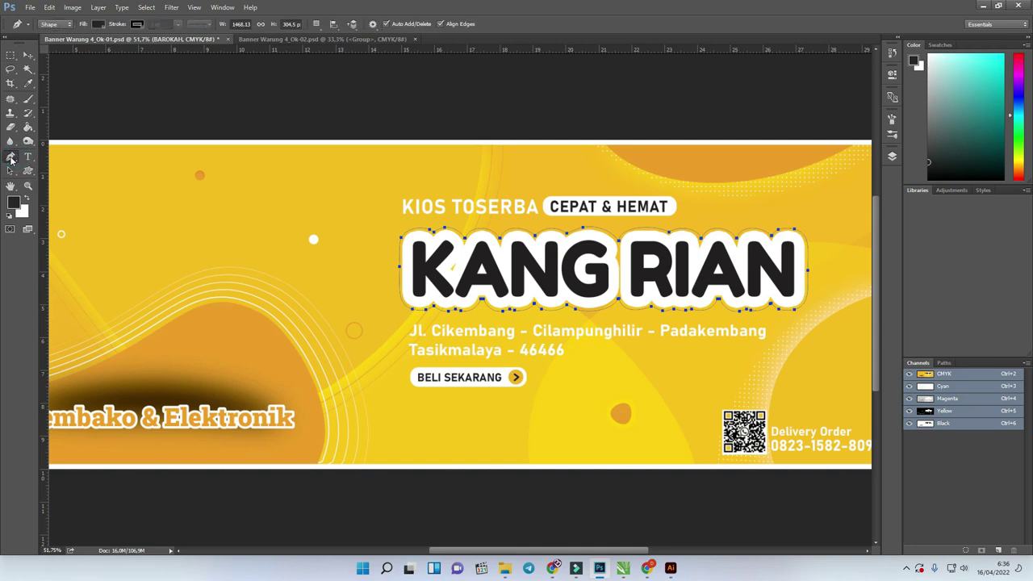
{"action": "left_click", "coordinate": [26, 173]}
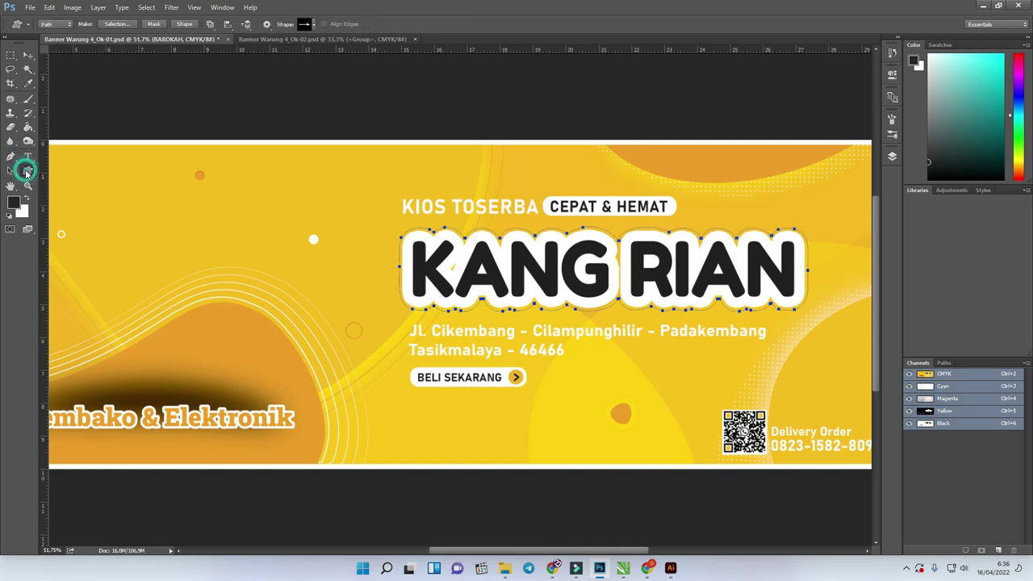
{"action": "left_click", "coordinate": [184, 24]}
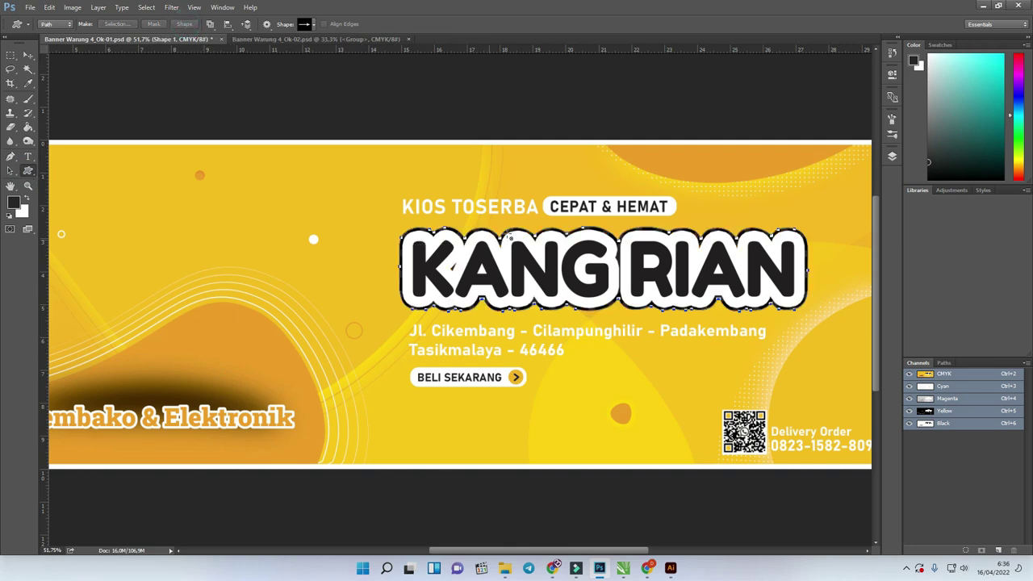
- Remove the fill from the headline's outline shape and set its stroke width to 1.92 pt
{"action": "left_click", "coordinate": [10, 158]}
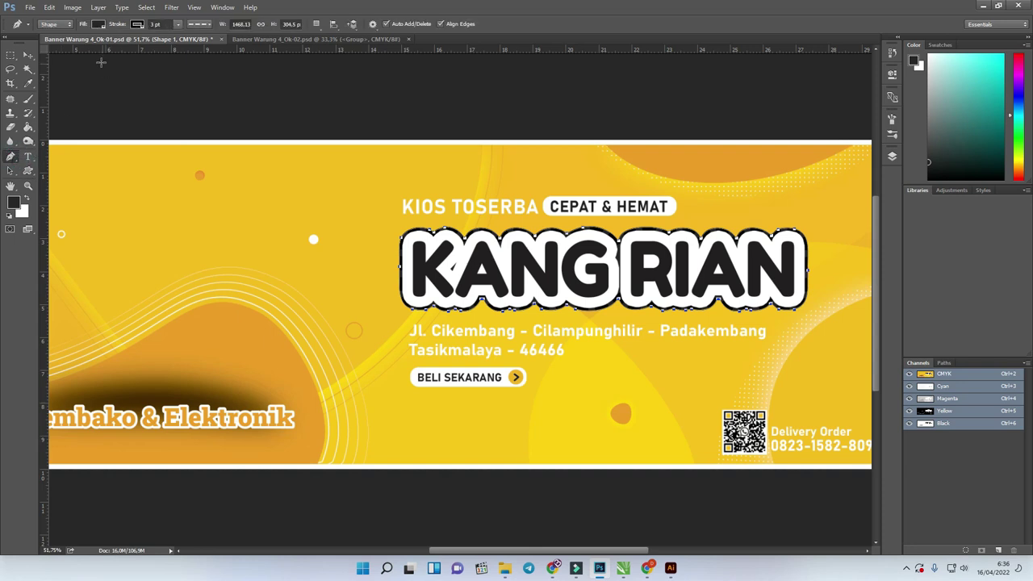
{"action": "left_click", "coordinate": [98, 25]}
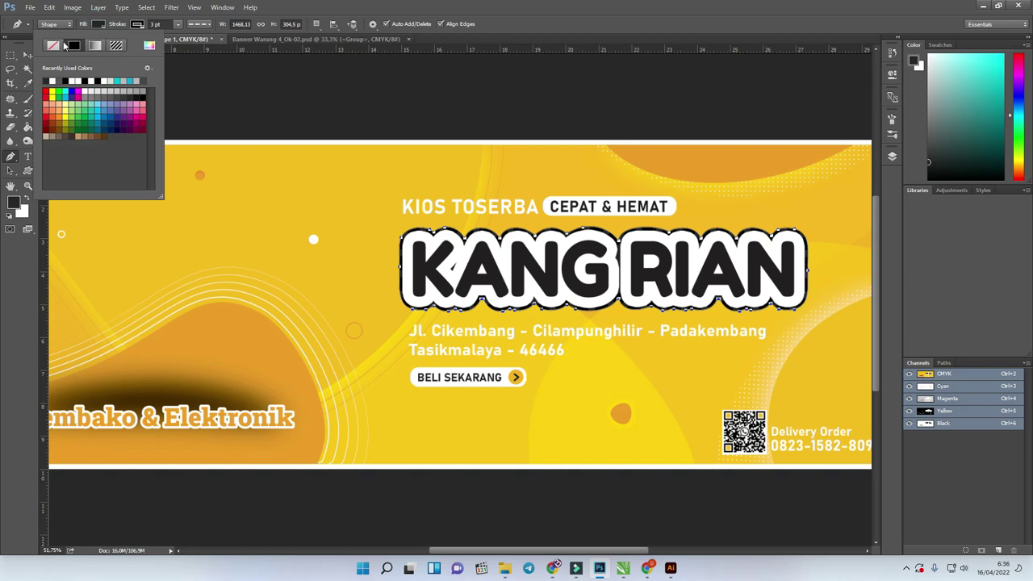
{"action": "left_click", "coordinate": [53, 45]}
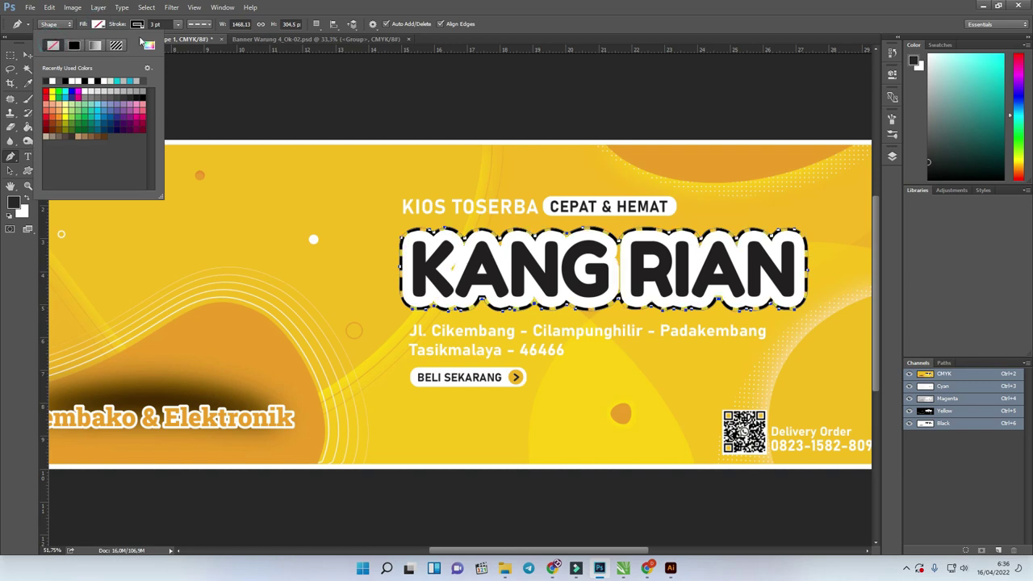
{"action": "left_click", "coordinate": [180, 25]}
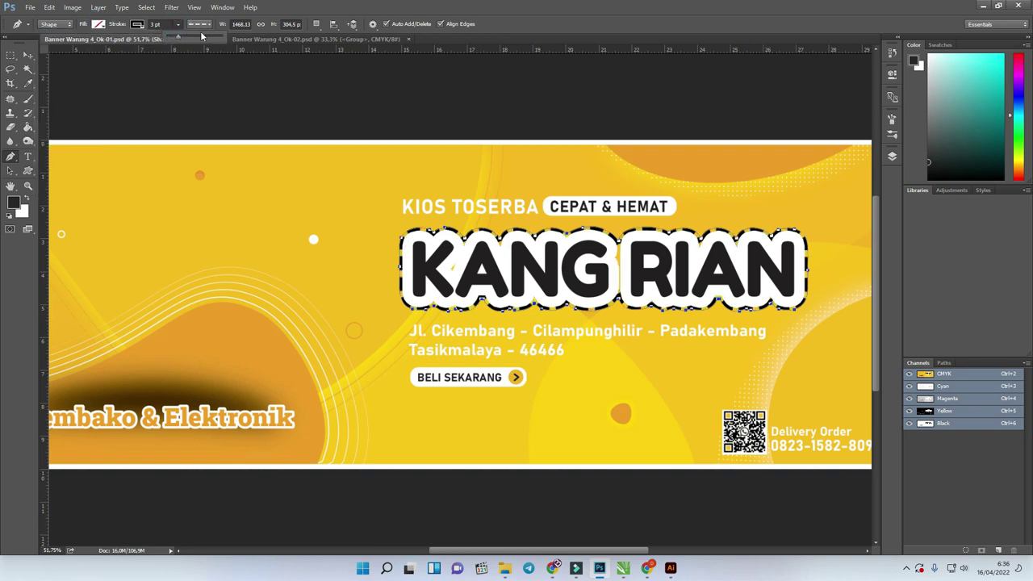
{"action": "left_click_drag", "start_coordinate": [177, 38], "coordinate": [174, 36]}
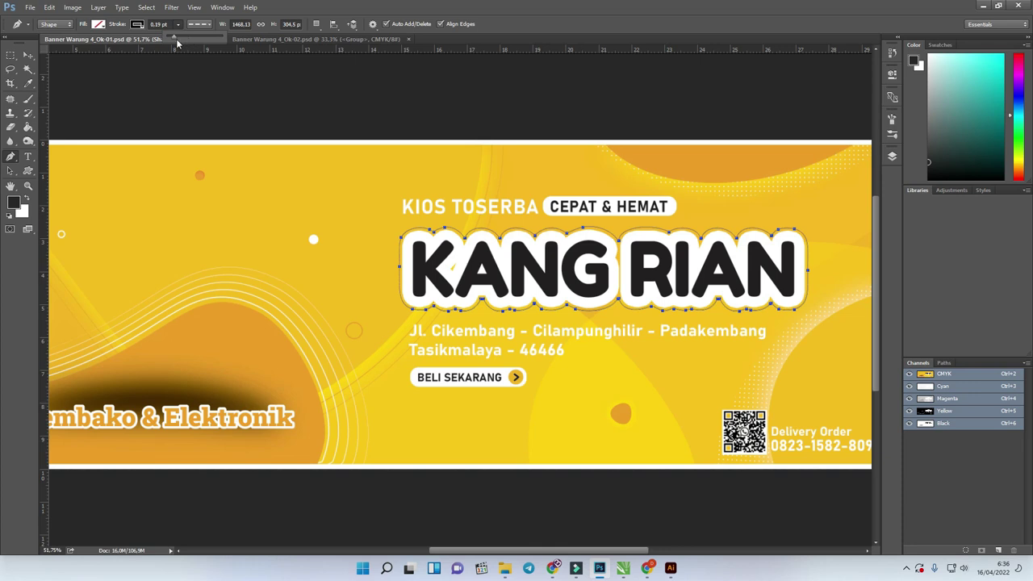
{"action": "left_click_drag", "start_coordinate": [176, 38], "coordinate": [177, 35]}
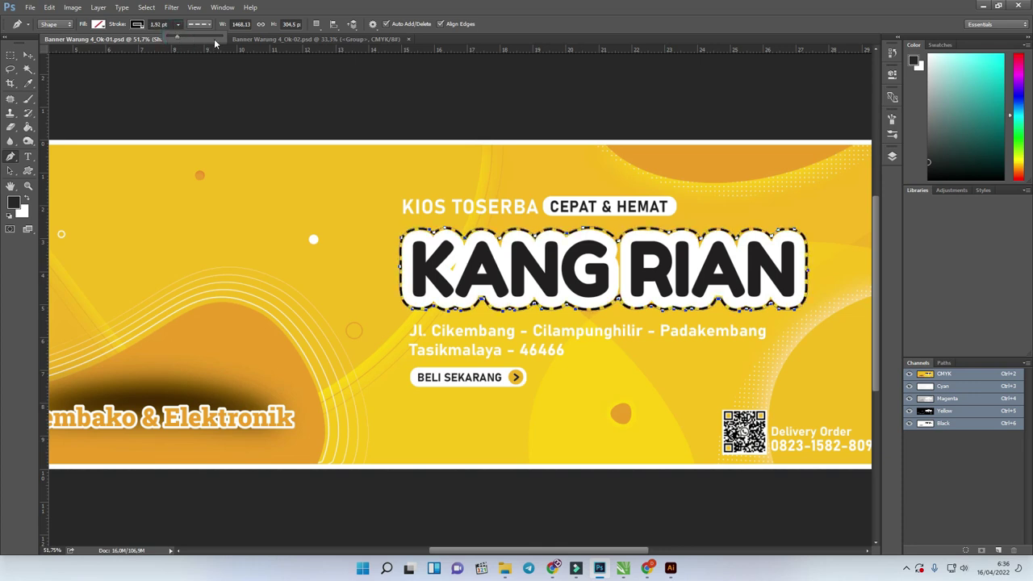
- Give the outline shape a dashed stroke with a custom dash length of 2
{"action": "left_click", "coordinate": [200, 24]}
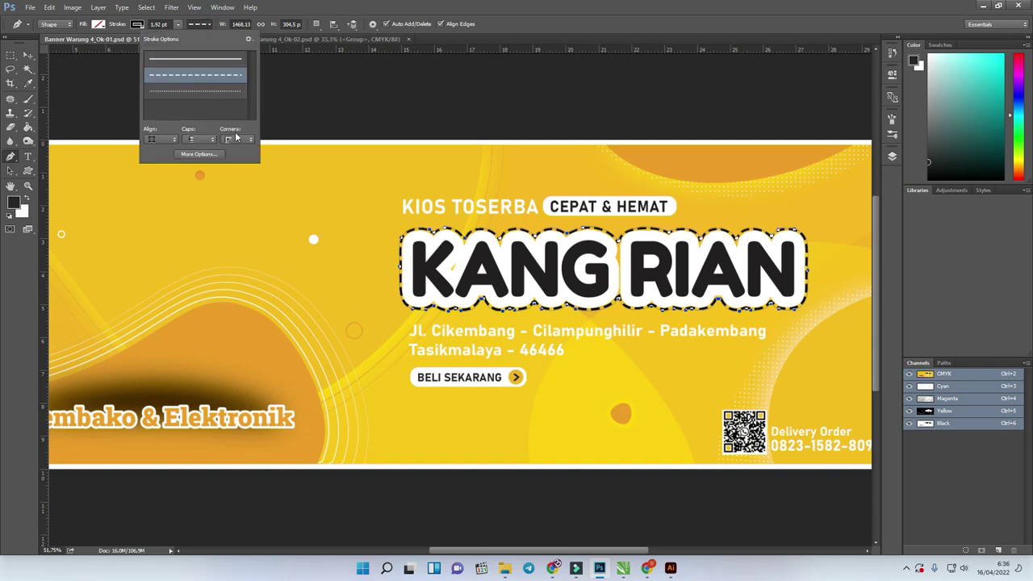
{"action": "left_click", "coordinate": [213, 92]}
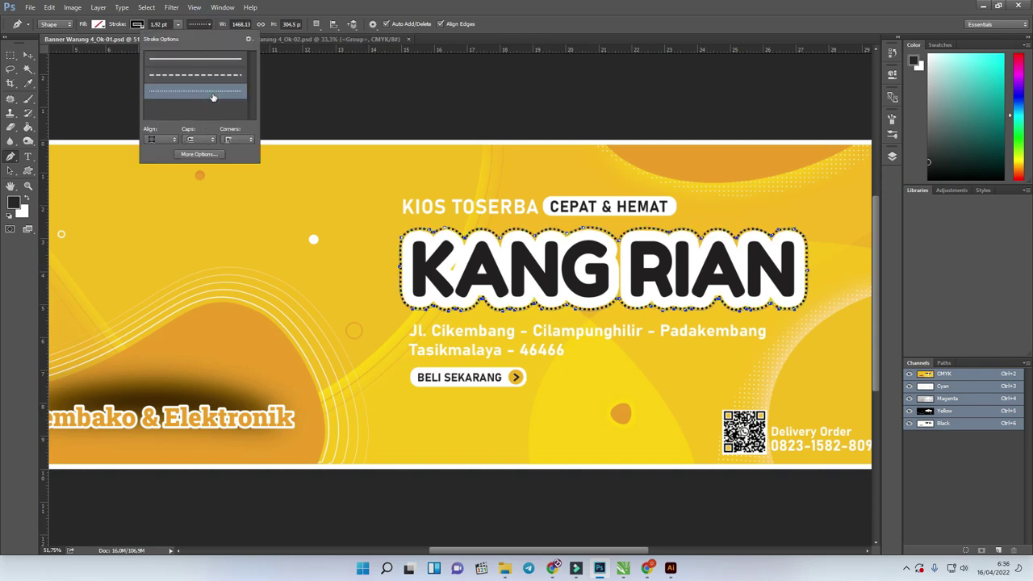
{"action": "left_click", "coordinate": [213, 74]}
{"action": "scroll", "coordinate": [193, 165], "scroll_direction": "up", "scroll_amount": 1}
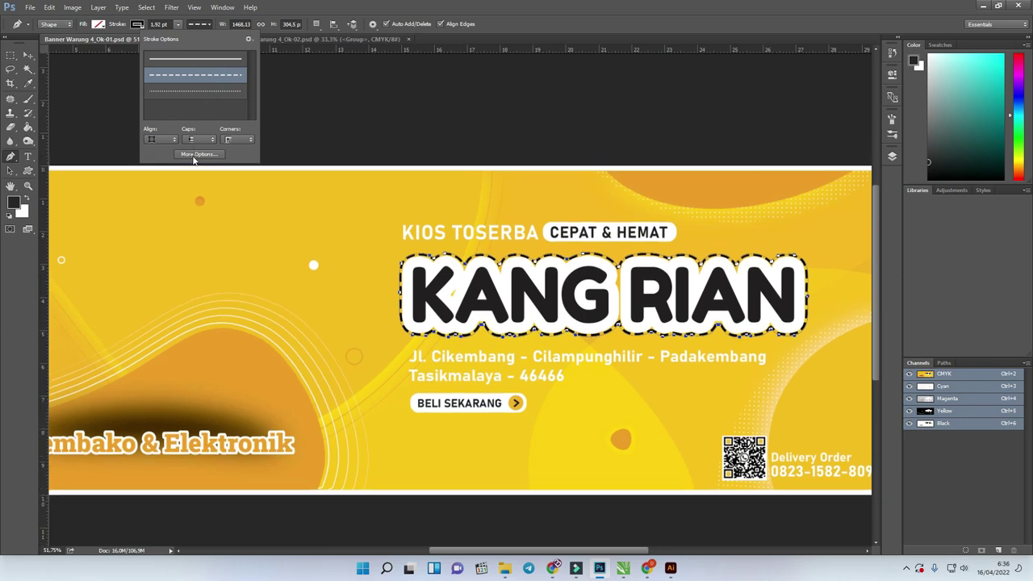
{"action": "left_click", "coordinate": [194, 156]}
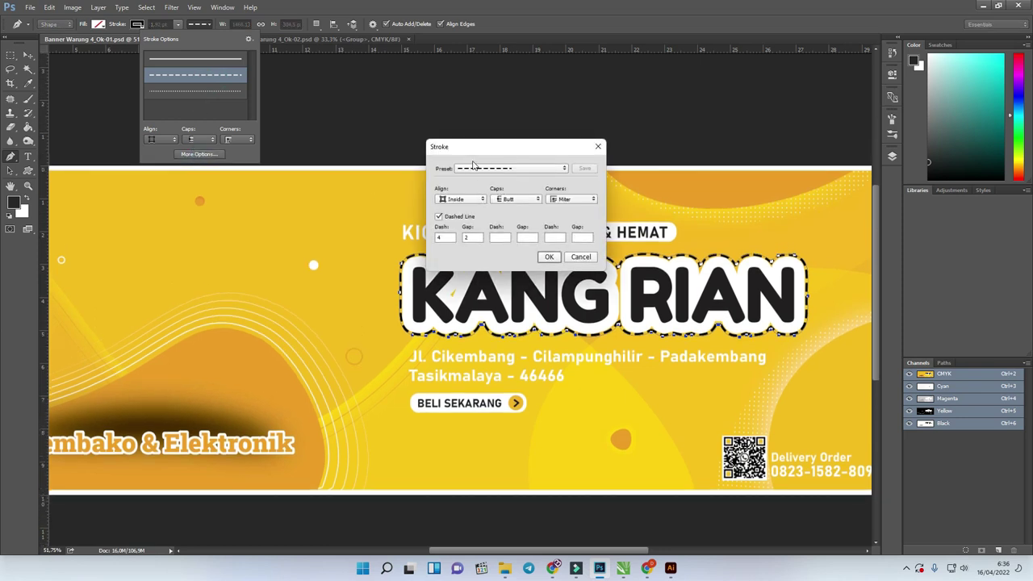
{"action": "left_click_drag", "start_coordinate": [471, 147], "coordinate": [420, 137]}
{"action": "left_click", "coordinate": [393, 226]}
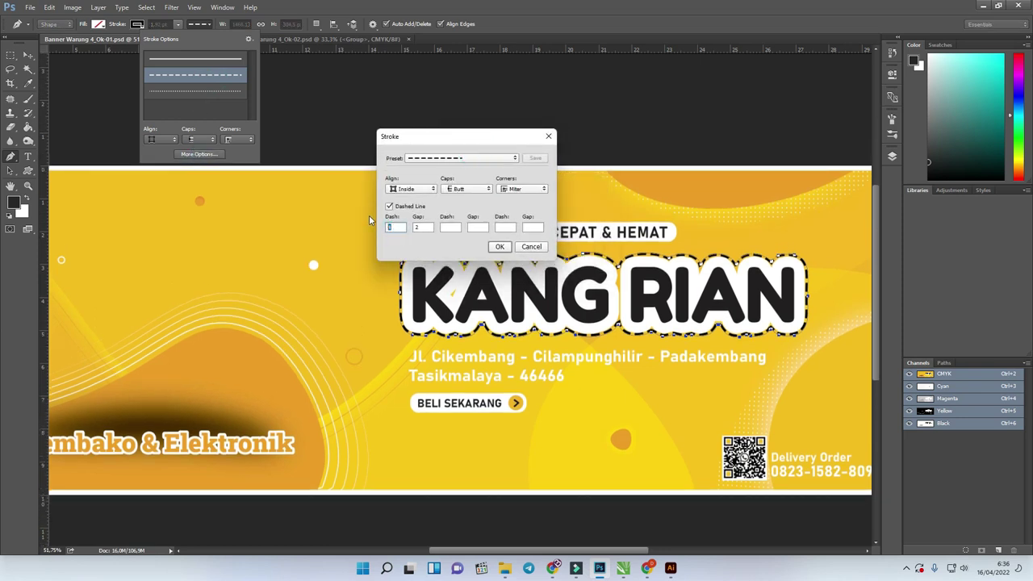
{"action": "type", "text": "2"}
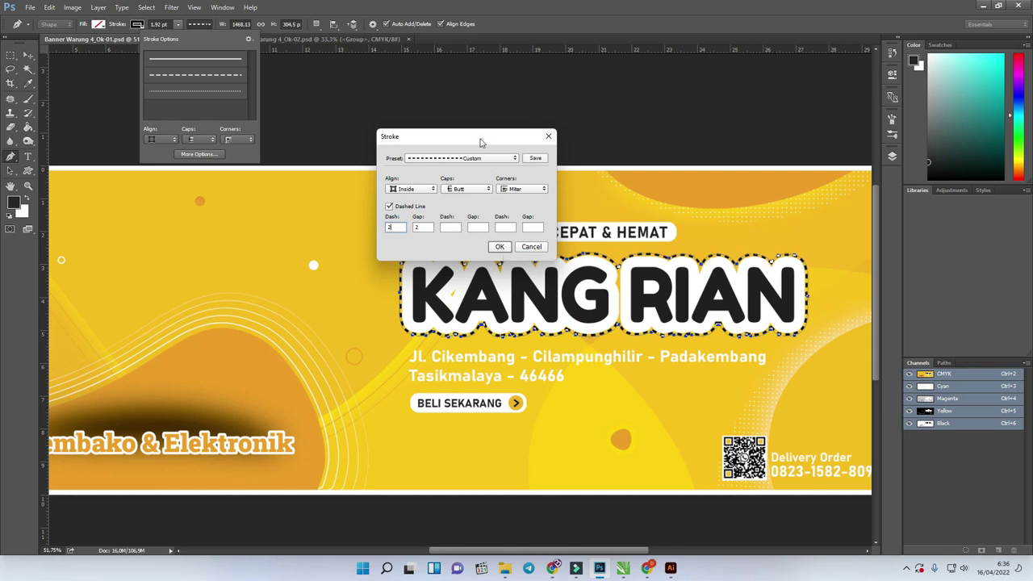
{"action": "left_click_drag", "start_coordinate": [481, 142], "coordinate": [439, 129]}
{"action": "left_click", "coordinate": [456, 233]}
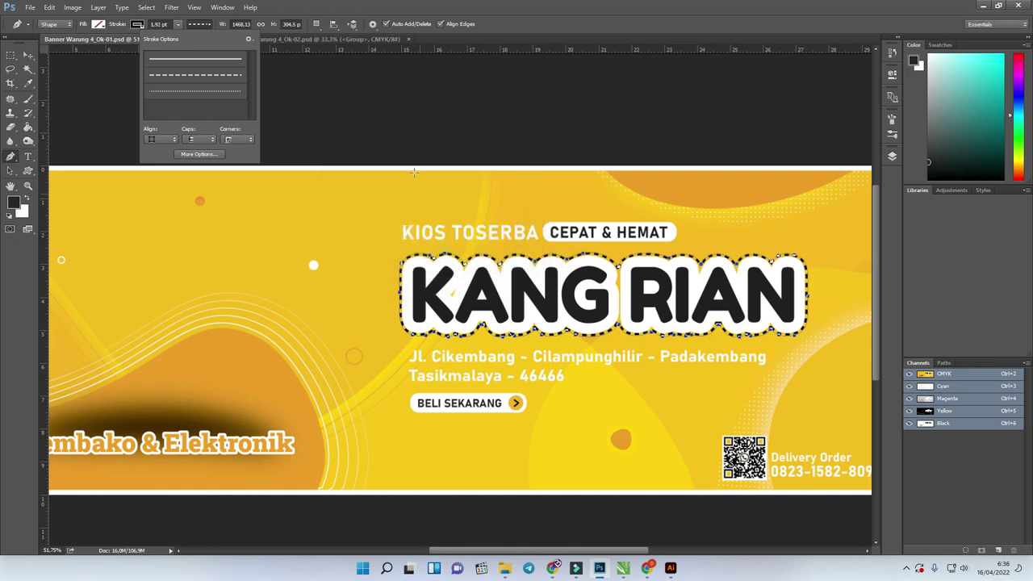
- Try moving the headline together with its dashed outline, and expand the layer list
{"action": "left_click", "coordinate": [27, 55]}
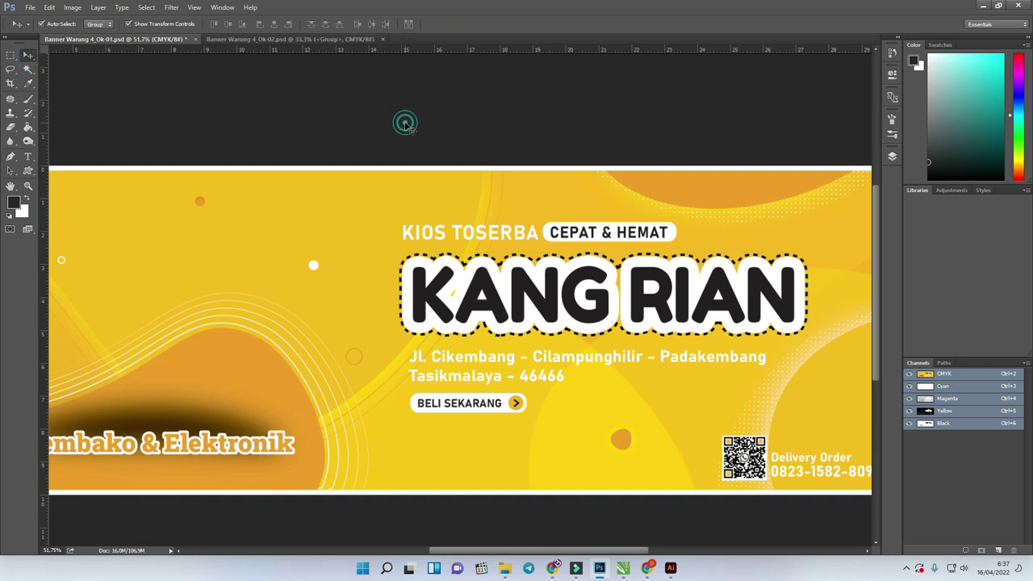
{"action": "left_click", "coordinate": [711, 263]}
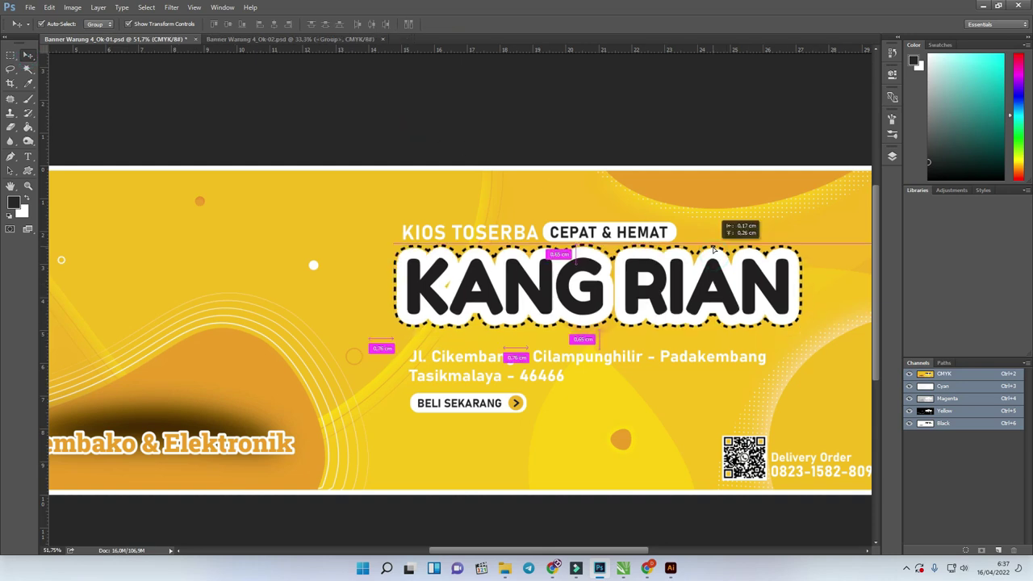
{"action": "left_click", "coordinate": [892, 155]}
{"action": "scroll", "coordinate": [554, 225], "scroll_direction": "down", "scroll_amount": 3}
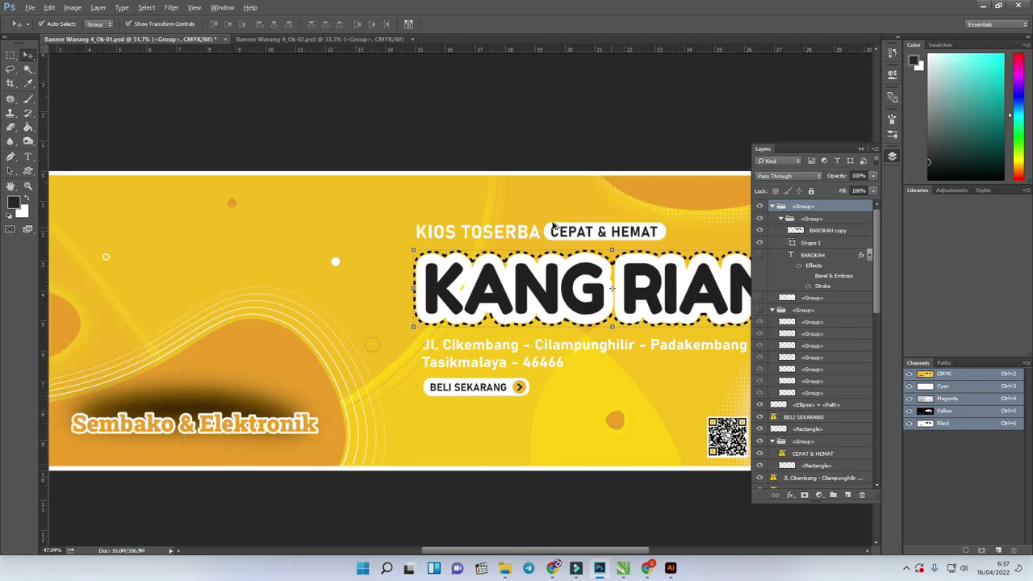
{"action": "scroll", "coordinate": [720, 240], "scroll_direction": "up", "scroll_amount": 1}
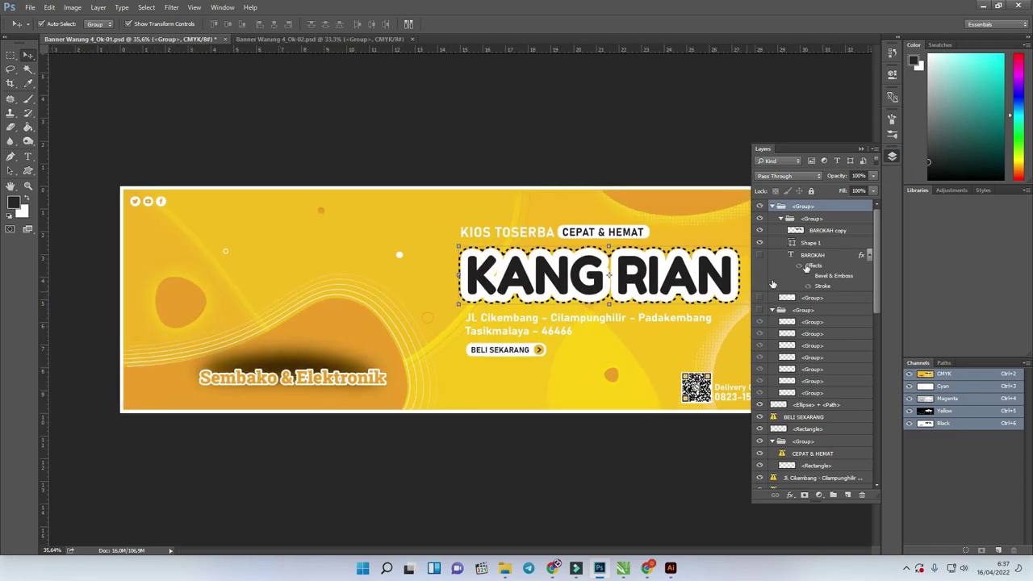
{"action": "left_click", "coordinate": [839, 232]}
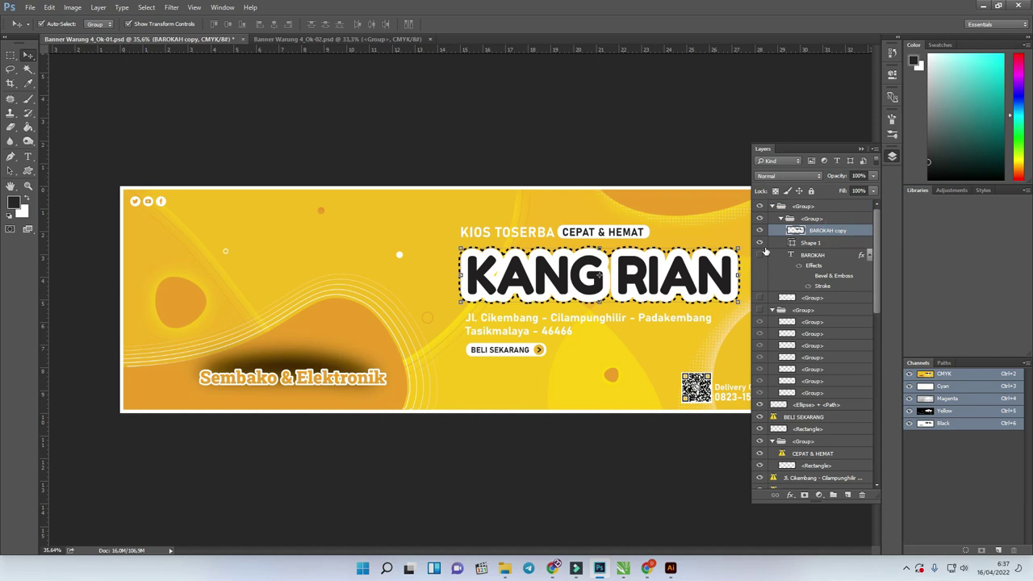
{"action": "key", "text": "ctrl+t"}
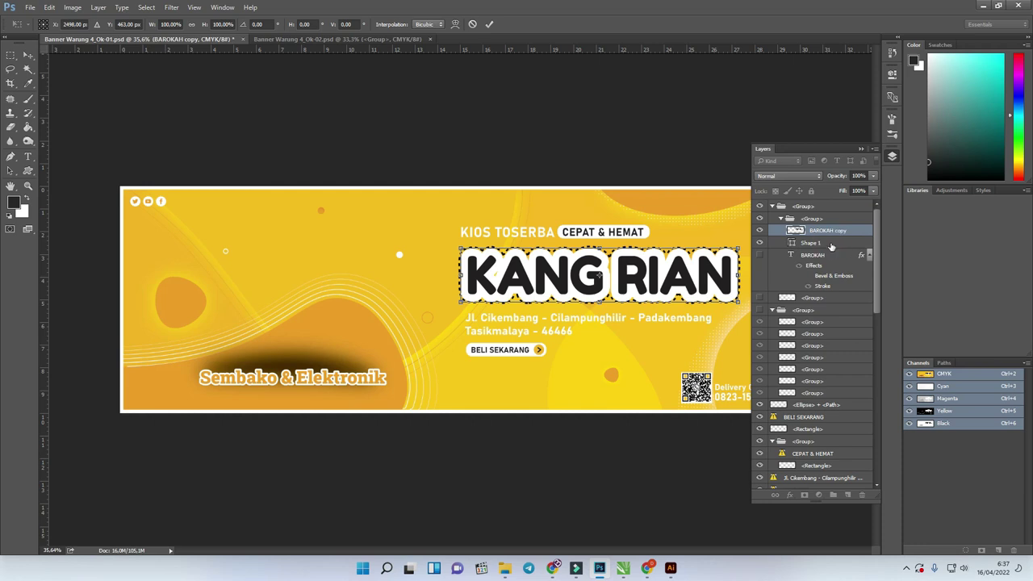
{"action": "key", "text": "Return"}
- Hide the rasterized headline copy and try enlarging the dashed outline shape slightly
{"action": "left_click", "coordinate": [831, 243]}
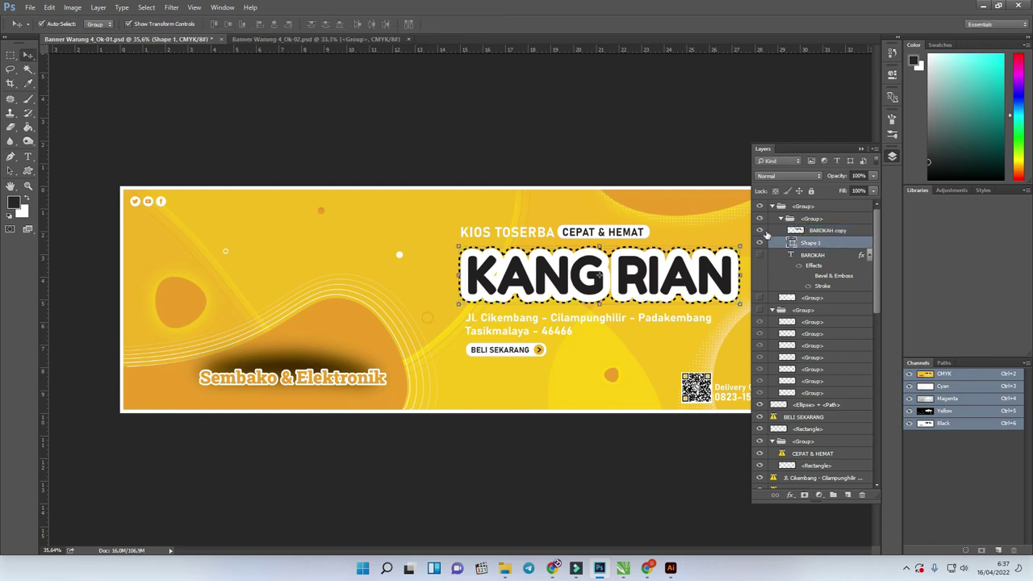
{"action": "left_click", "coordinate": [759, 230]}
{"action": "key", "text": "ctrl+t"}
{"action": "left_click_drag", "start_coordinate": [740, 247], "coordinate": [747, 241]}
{"action": "key", "text": "Return"}
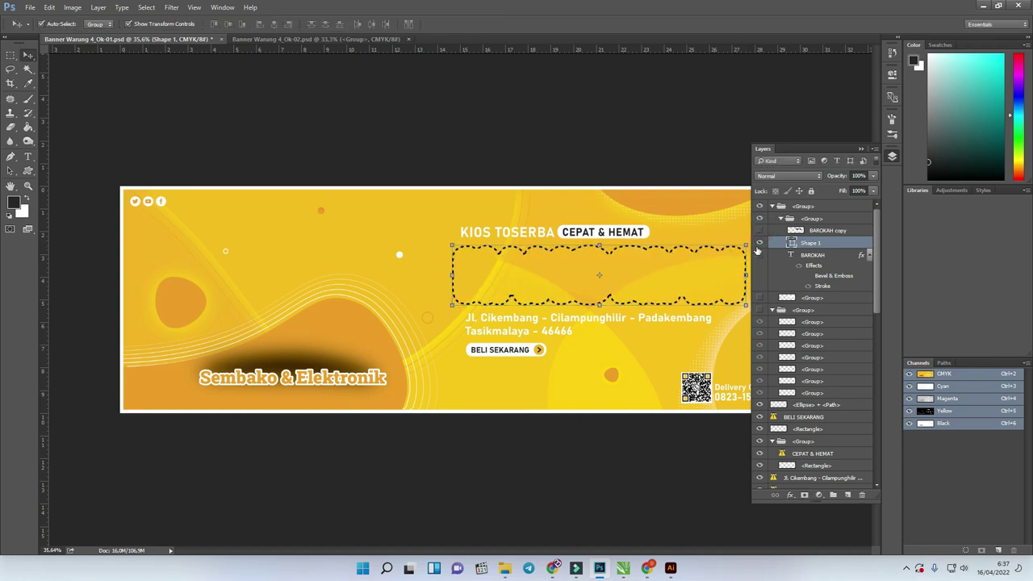
- Show the editable headline text inside the dashed outline and collapse the layer list
{"action": "left_click", "coordinate": [759, 254]}
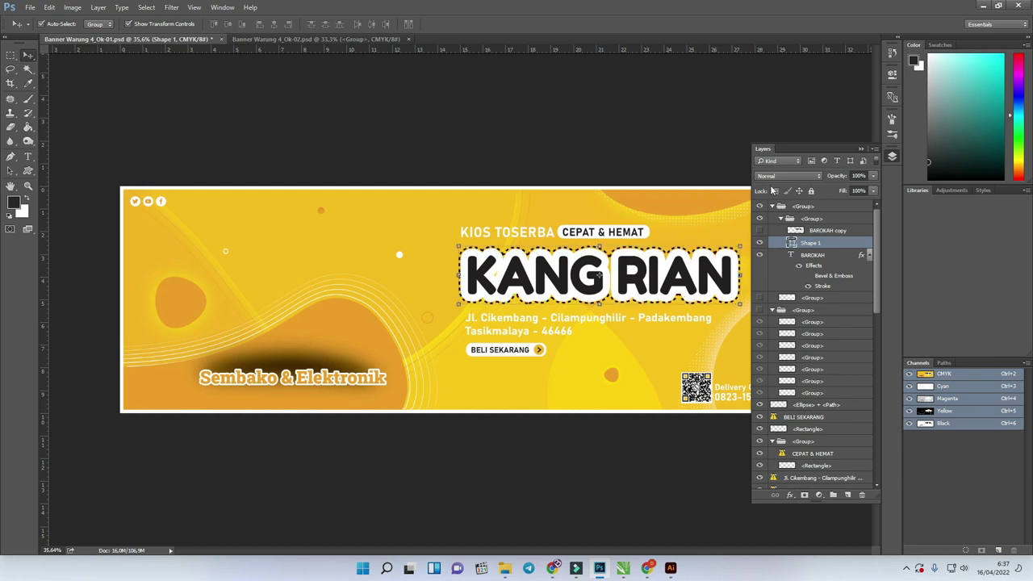
{"action": "left_click", "coordinate": [861, 149]}
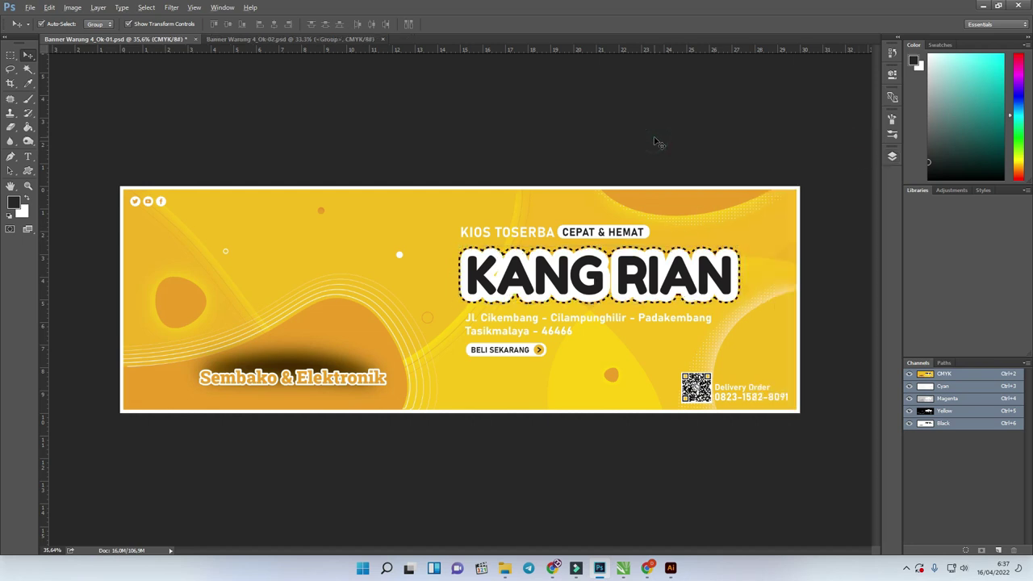
- Switch to File Explorer and open the png folder inside Banner Warung Sembako
{"action": "key", "text": "alt+Tab"}
{"action": "key", "text": "super+Tab"}
{"action": "key", "text": "Right"}
{"action": "key", "text": "Right"}
{"action": "key", "text": "Return"}
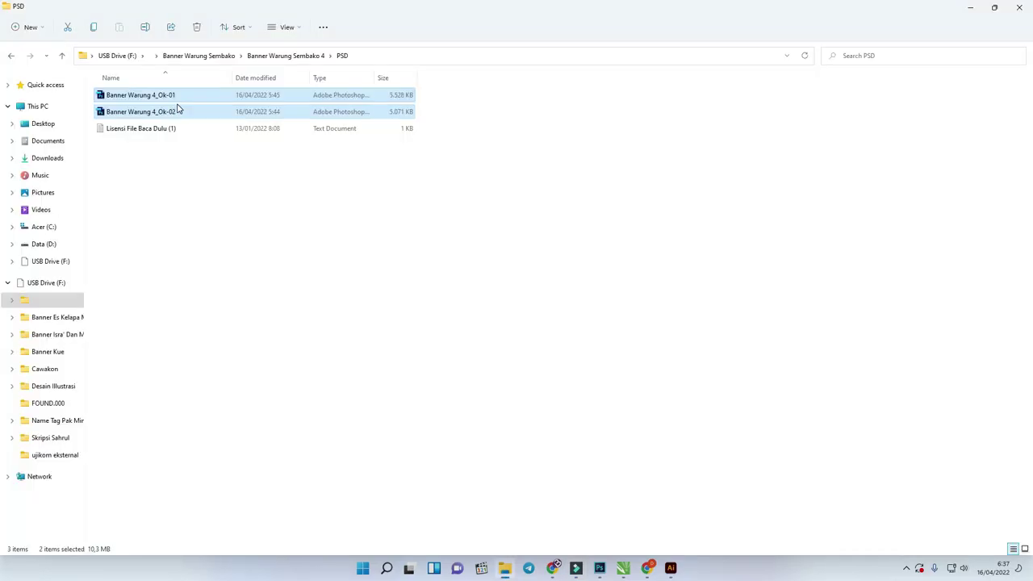
{"action": "left_click", "coordinate": [271, 56]}
{"action": "left_click", "coordinate": [202, 55]}
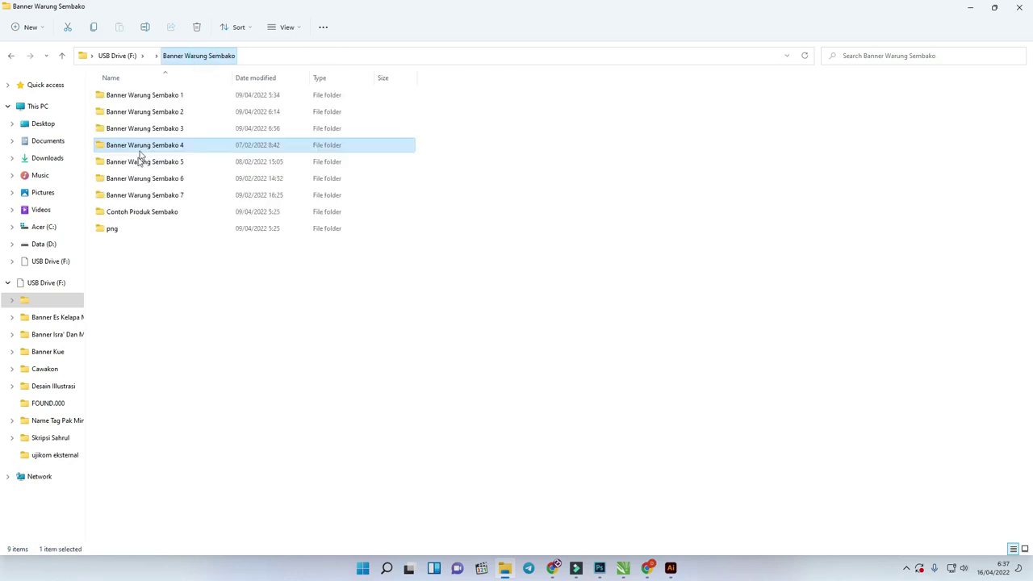
{"action": "double_click", "coordinate": [115, 228]}
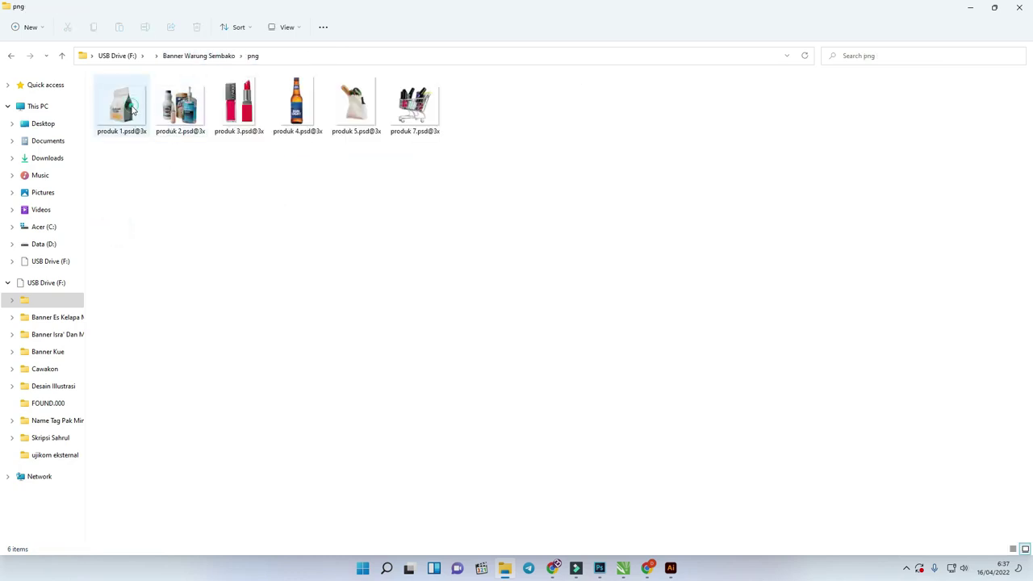
- Place all six product images from the png folder into the Banner Warung 4_Ok-01 document at their default positions
{"action": "left_click", "coordinate": [133, 108]}
{"action": "left_click", "coordinate": [413, 105], "text": "shift"}
{"action": "left_click_drag", "start_coordinate": [420, 117], "coordinate": [267, 297]}
{"action": "key", "text": "alt+Tab"}
{"action": "key", "text": "alt+Tab"}
{"action": "key", "text": "Return"}
{"action": "key", "text": "Return"}
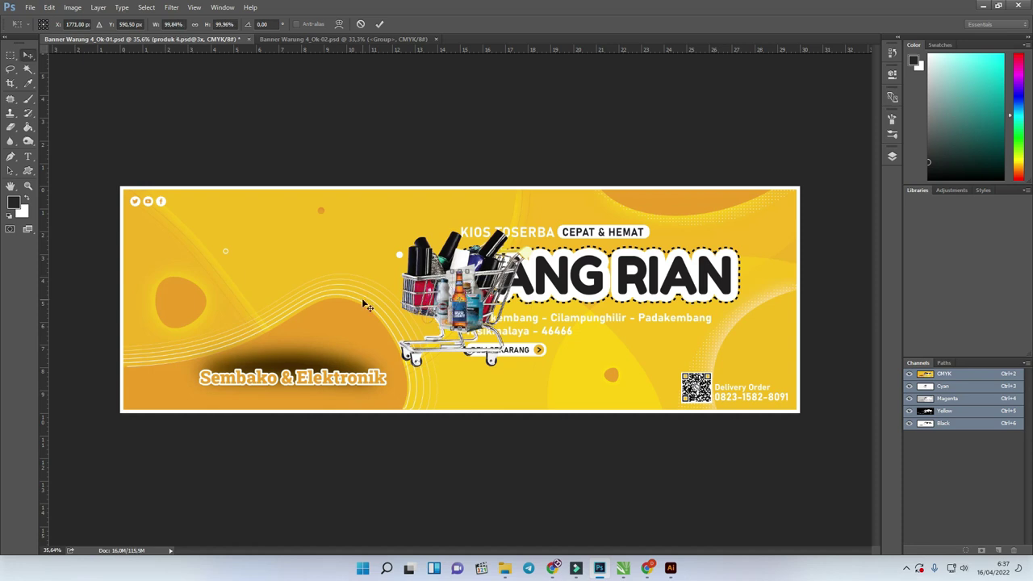
{"action": "key", "text": "Return"}
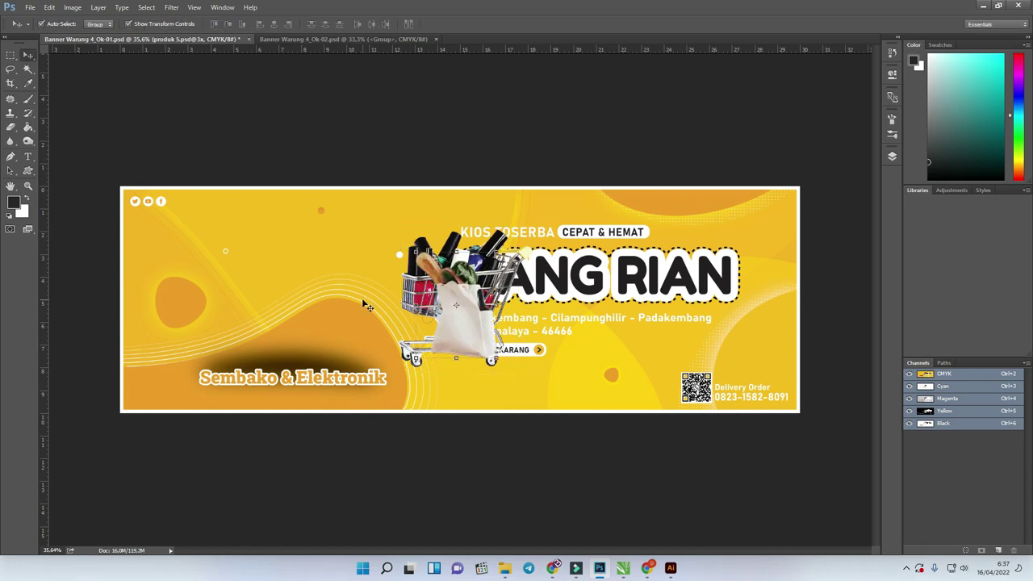
- Group the six product layers and move them over the dark shadow above the Sembako & Elektronik caption
{"action": "left_click", "coordinate": [892, 157]}
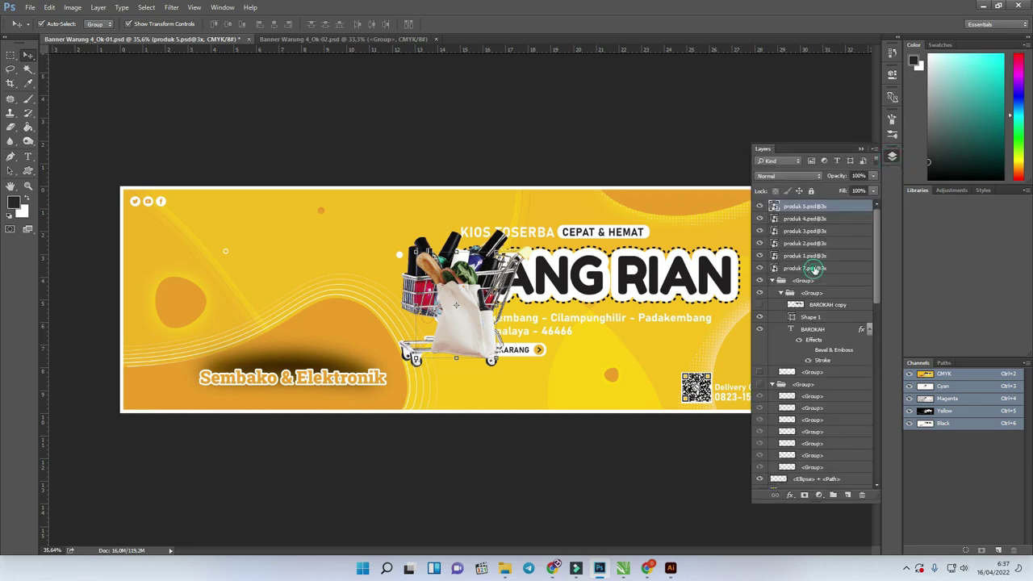
{"action": "left_click", "coordinate": [815, 268]}
{"action": "left_click", "coordinate": [815, 203], "text": "shift"}
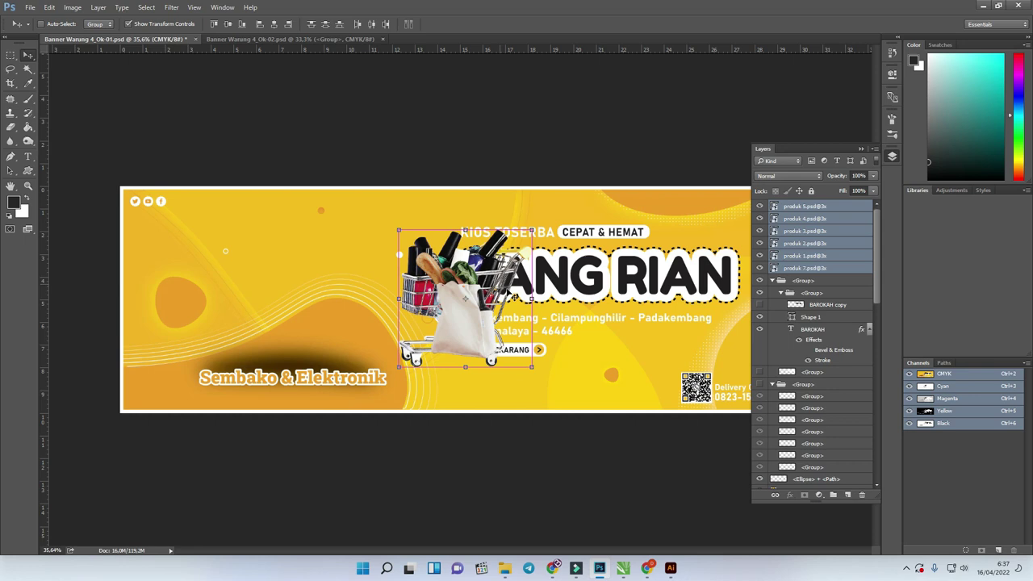
{"action": "key", "text": "ctrl+g"}
{"action": "left_click_drag", "start_coordinate": [458, 301], "coordinate": [282, 302]}
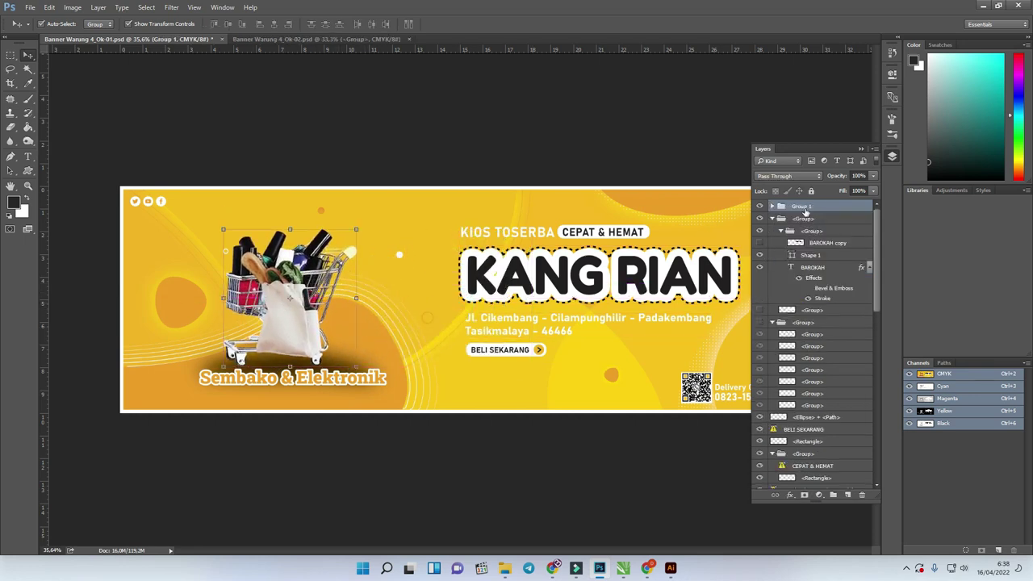
- Ungroup the six product layers and clear the selection
{"action": "right_click", "coordinate": [804, 212]}
{"action": "left_click", "coordinate": [835, 254]}
{"action": "scroll", "coordinate": [295, 311], "scroll_direction": "up", "scroll_amount": 2}
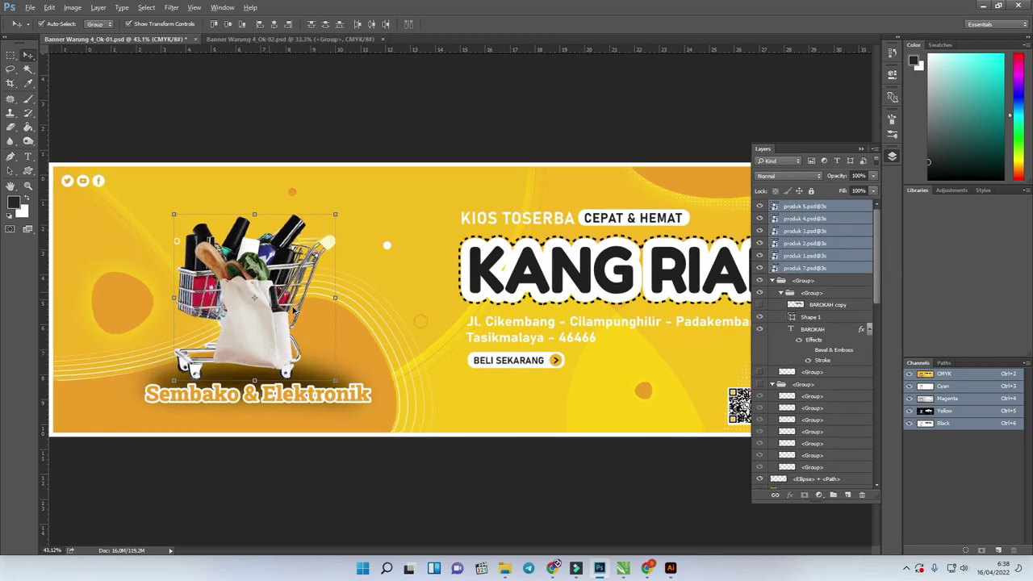
{"action": "left_click", "coordinate": [341, 120]}
- Spread the tote bag, toiletries, beer bottle and coffee pouch separately across the front of the shopping cart
{"action": "left_click_drag", "start_coordinate": [242, 321], "coordinate": [296, 320]}
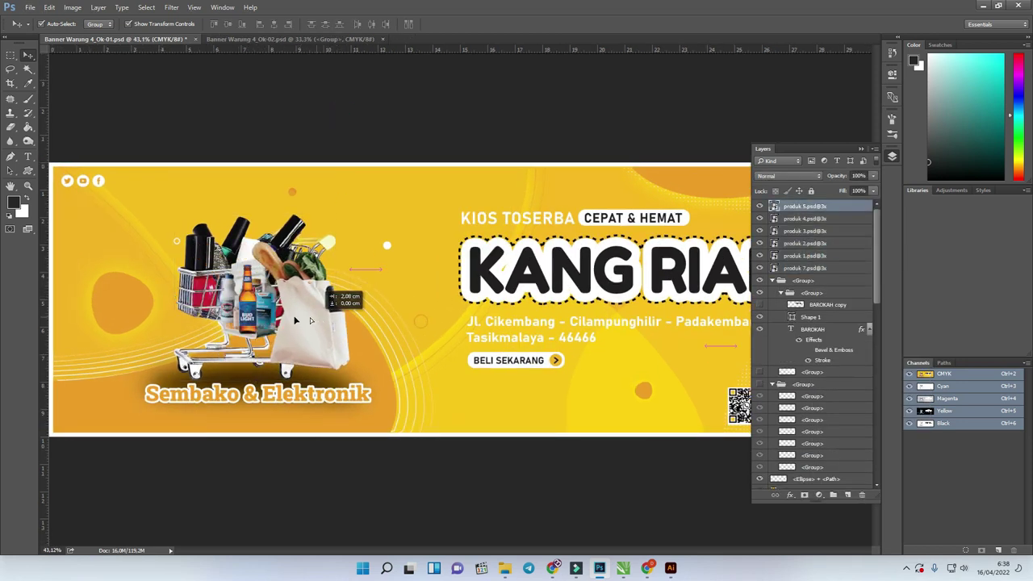
{"action": "left_click_drag", "start_coordinate": [234, 304], "coordinate": [173, 349]}
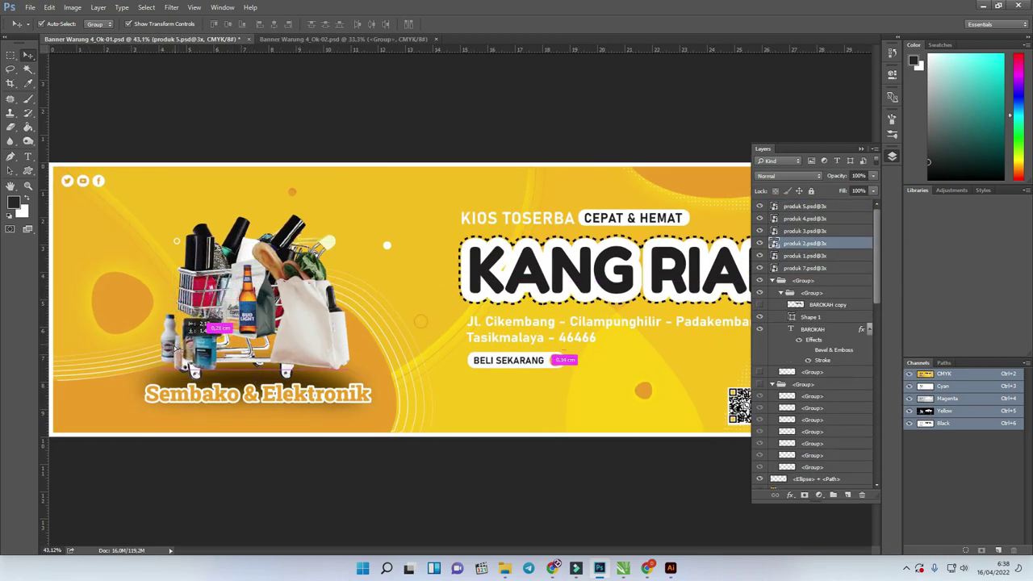
{"action": "left_click_drag", "start_coordinate": [250, 313], "coordinate": [220, 344]}
{"action": "left_click_drag", "start_coordinate": [269, 293], "coordinate": [272, 323]}
- Bring the lipstick image to the front and place it between the coffee pouch and the tote bag
{"action": "left_click", "coordinate": [264, 368]}
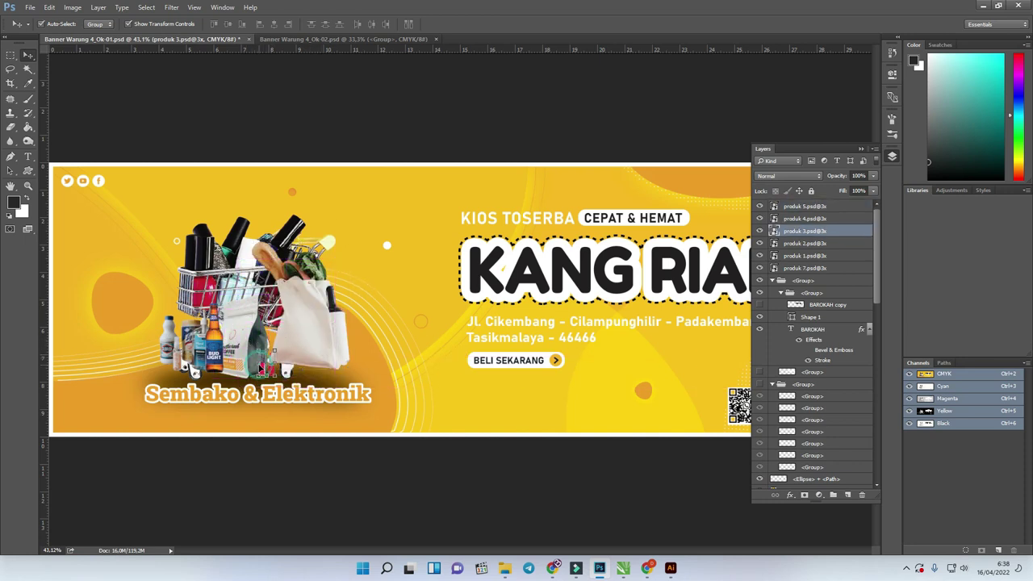
{"action": "key", "text": "ctrl+shift+bracketright"}
{"action": "left_click_drag", "start_coordinate": [278, 356], "coordinate": [237, 352]}
- Fine-tune the tote bag, coffee pouch and toiletries positions so the products cluster at the foot of the cart
{"action": "key", "text": "ctrl+t"}
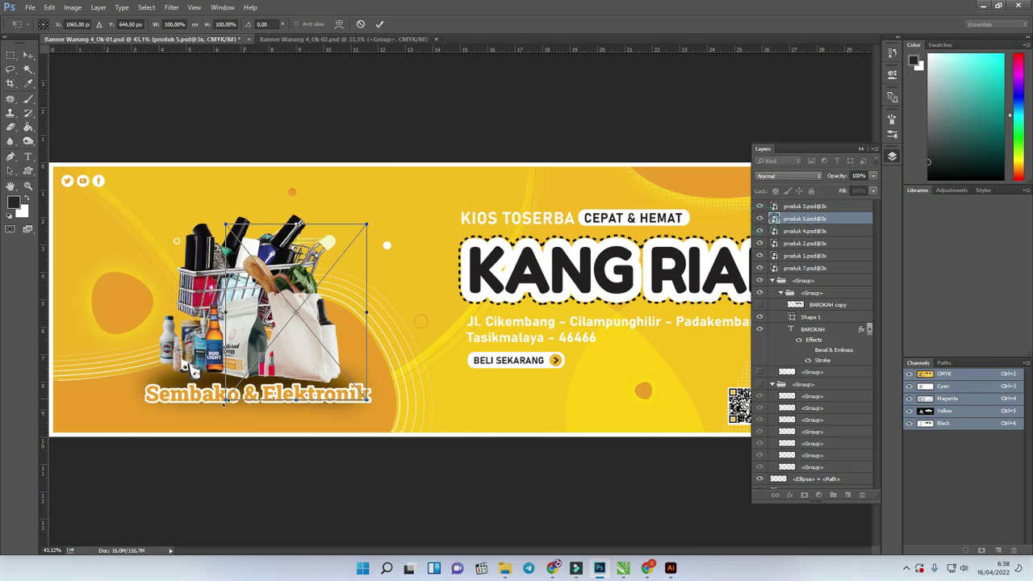
{"action": "key", "text": "Return"}
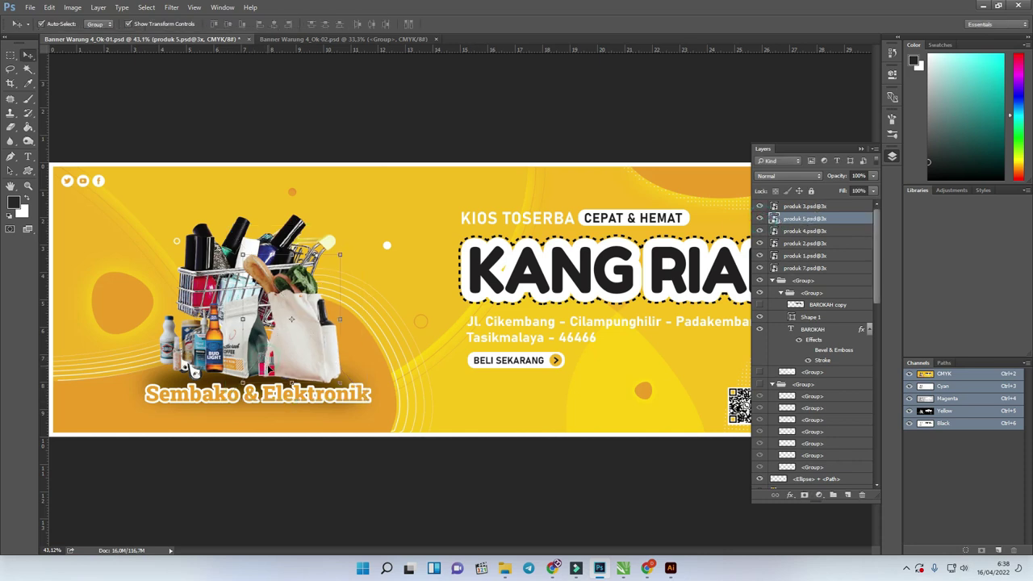
{"action": "left_click", "coordinate": [243, 313]}
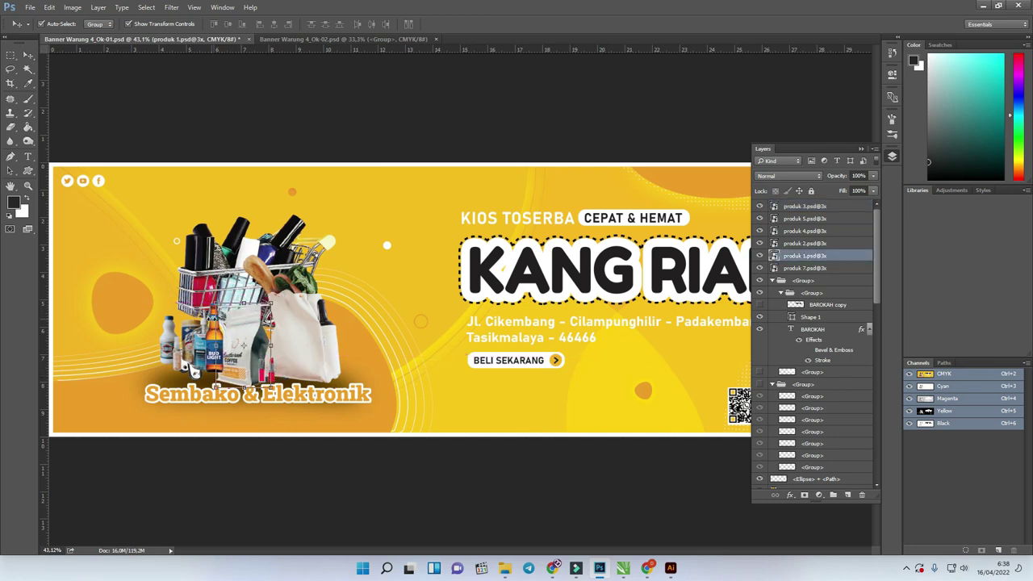
{"action": "key", "text": "ctrl+t"}
{"action": "key", "text": "Return"}
{"action": "left_click", "coordinate": [204, 313]}
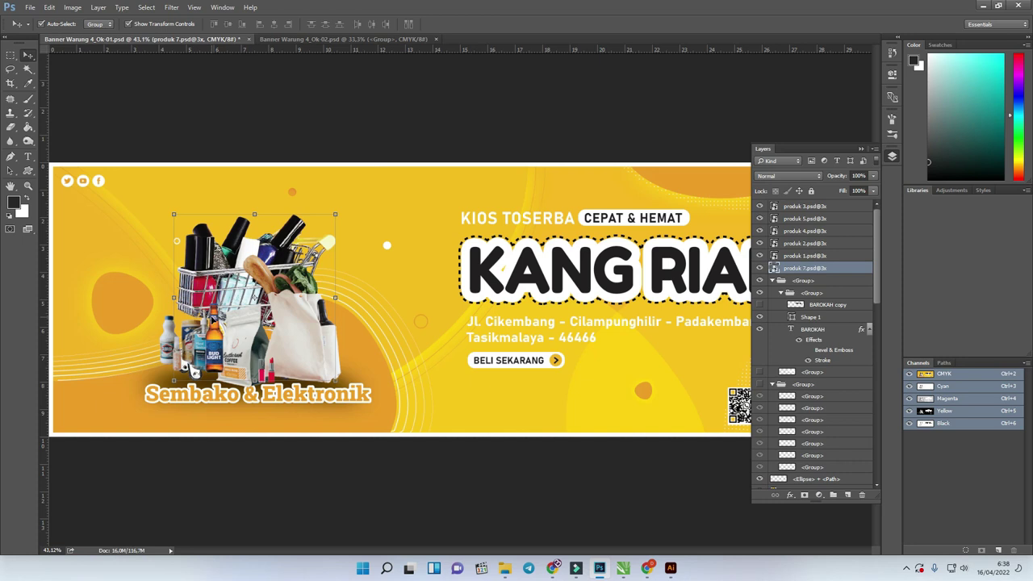
{"action": "left_click", "coordinate": [212, 320]}
{"action": "left_click_drag", "start_coordinate": [192, 367], "coordinate": [201, 333]}
- Bring the Sembako & Elektronik caption group in front of all product images and clear the selection
{"action": "left_click", "coordinate": [304, 399]}
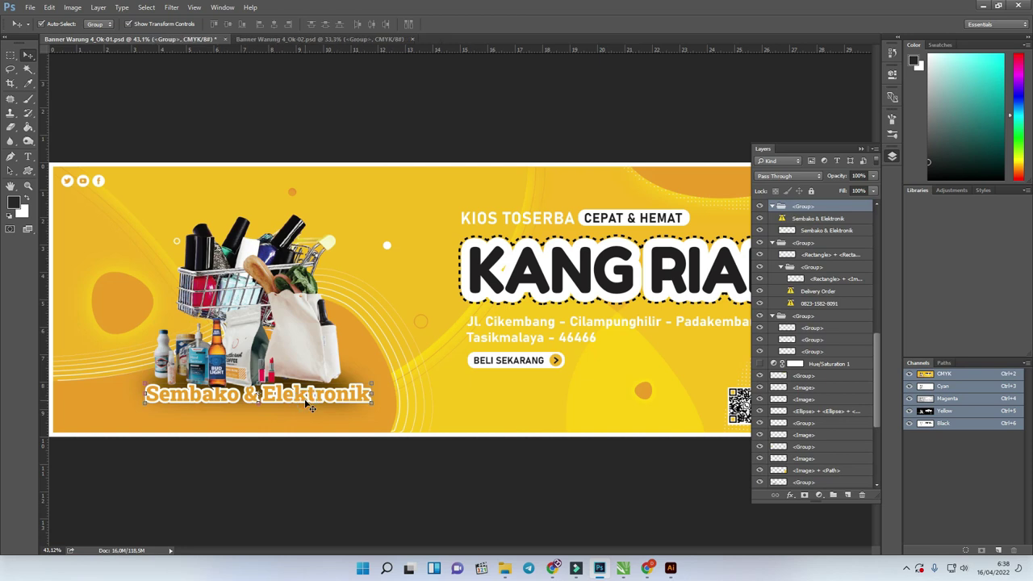
{"action": "key", "text": "ctrl+shift+apostrophe"}
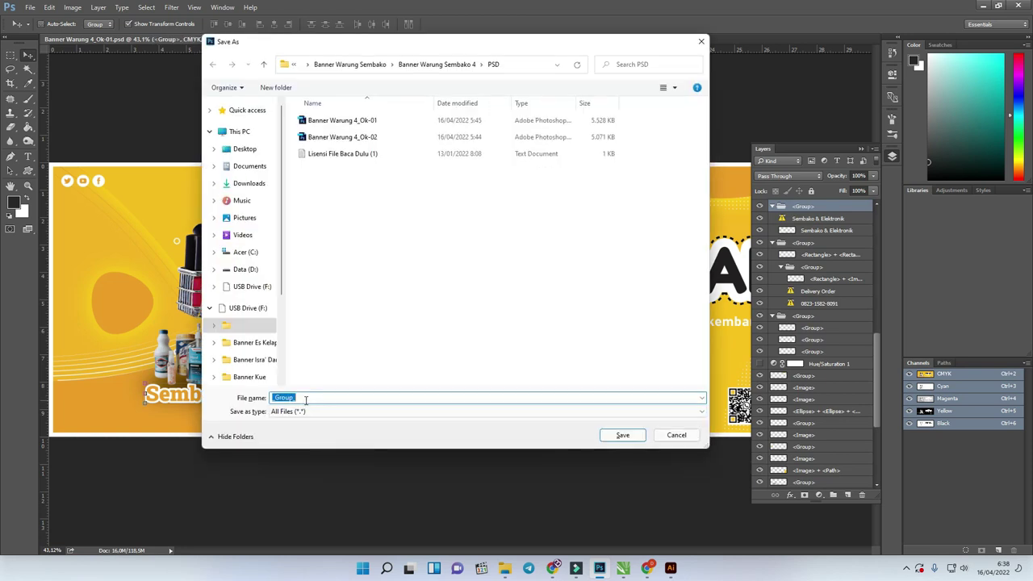
{"action": "key", "text": "Escape"}
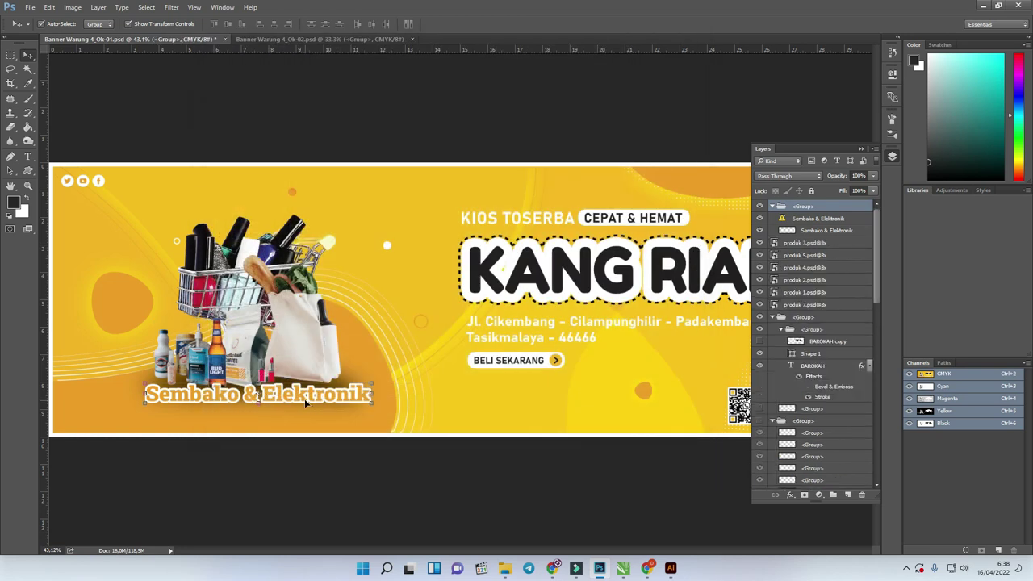
{"action": "left_click", "coordinate": [359, 484]}
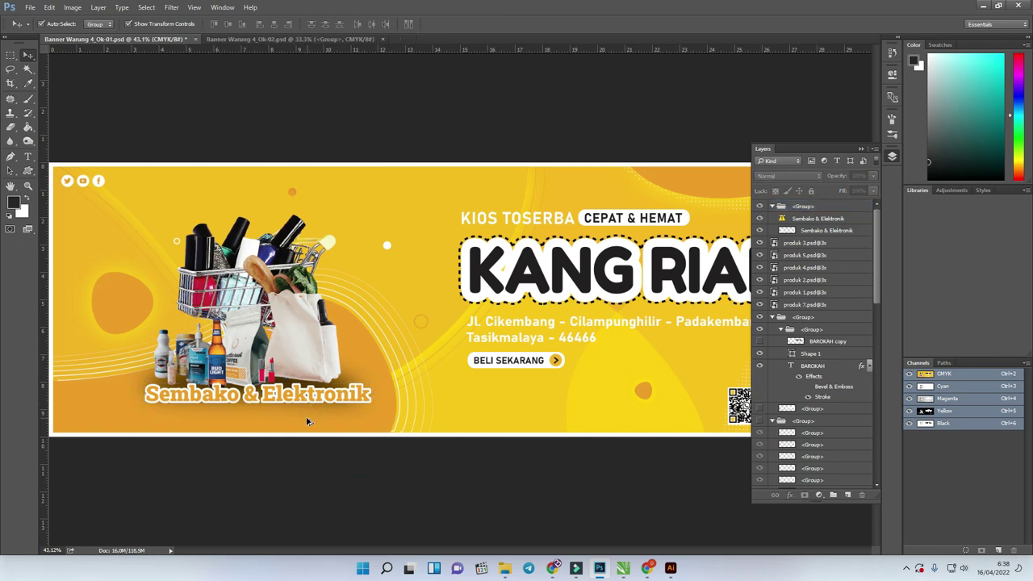
{"action": "scroll", "coordinate": [309, 401], "scroll_direction": "down", "scroll_amount": 1}
{"action": "scroll", "coordinate": [309, 401], "scroll_direction": "down", "scroll_amount": 2}
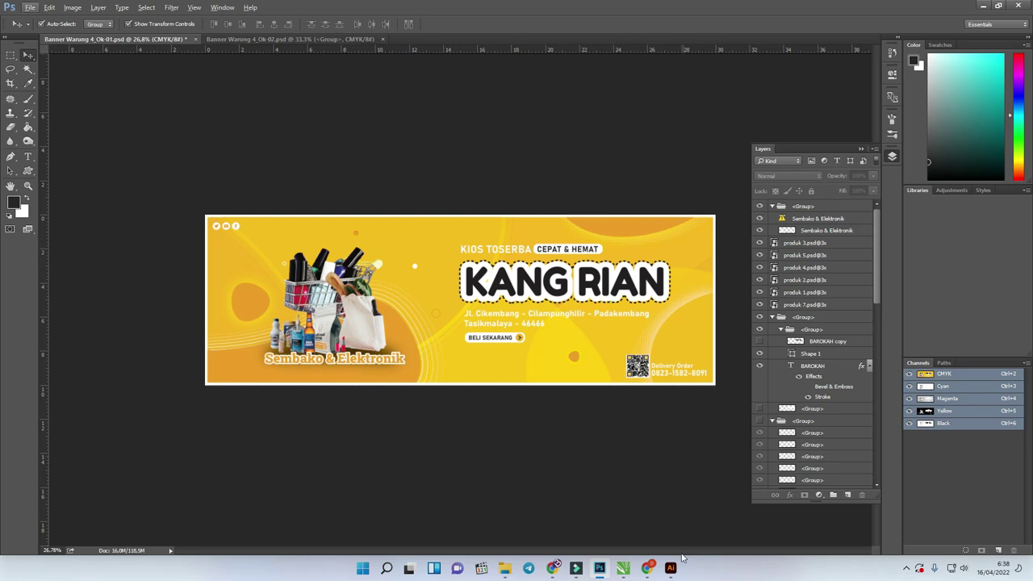
- Switch to CorelDRAW and move the yellow banner's BAROKAH headline group off the page into the empty area beside it
{"action": "left_click", "coordinate": [623, 568]}
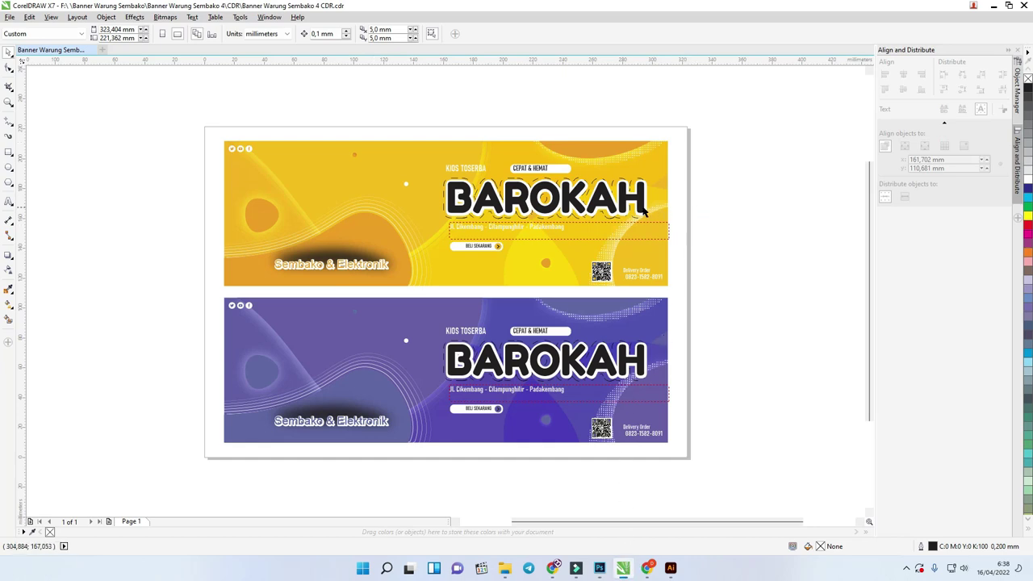
{"action": "left_click", "coordinate": [598, 205]}
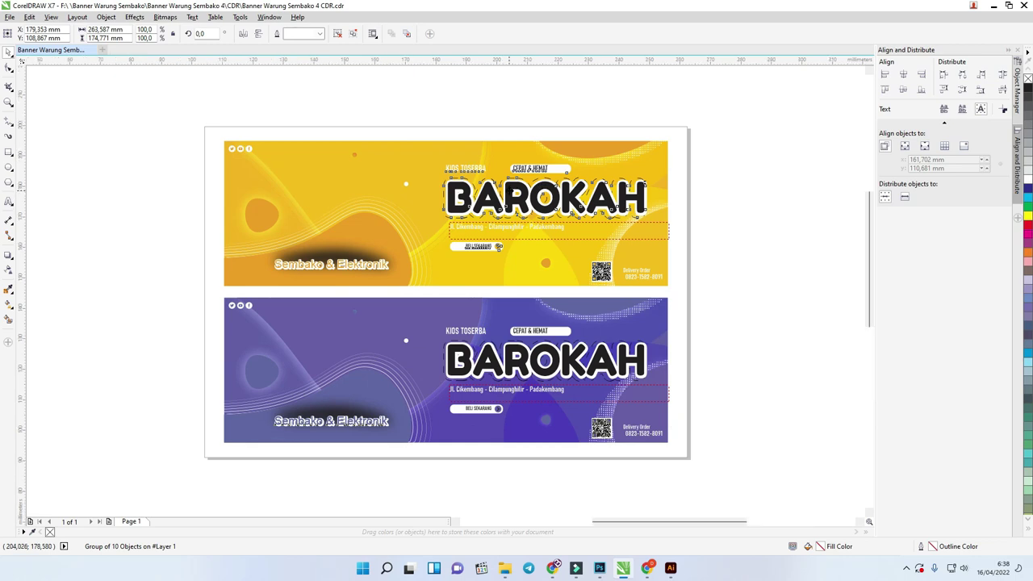
{"action": "scroll", "coordinate": [497, 186], "scroll_direction": "up", "scroll_amount": 2}
{"action": "scroll", "coordinate": [360, 181], "scroll_direction": "down", "scroll_amount": 2}
{"action": "left_click_drag", "start_coordinate": [512, 200], "coordinate": [549, 191]}
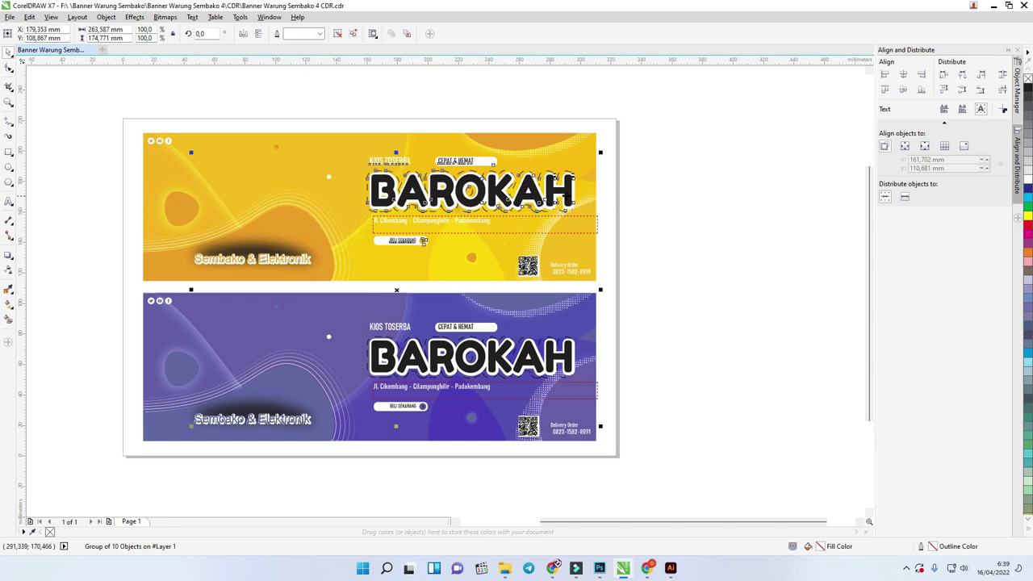
{"action": "scroll", "coordinate": [393, 206], "scroll_direction": "down", "scroll_amount": 2}
{"action": "left_click_drag", "start_coordinate": [412, 207], "coordinate": [596, 203]}
{"action": "left_click", "coordinate": [578, 158]}
{"action": "scroll", "coordinate": [457, 210], "scroll_direction": "up", "scroll_amount": 2}
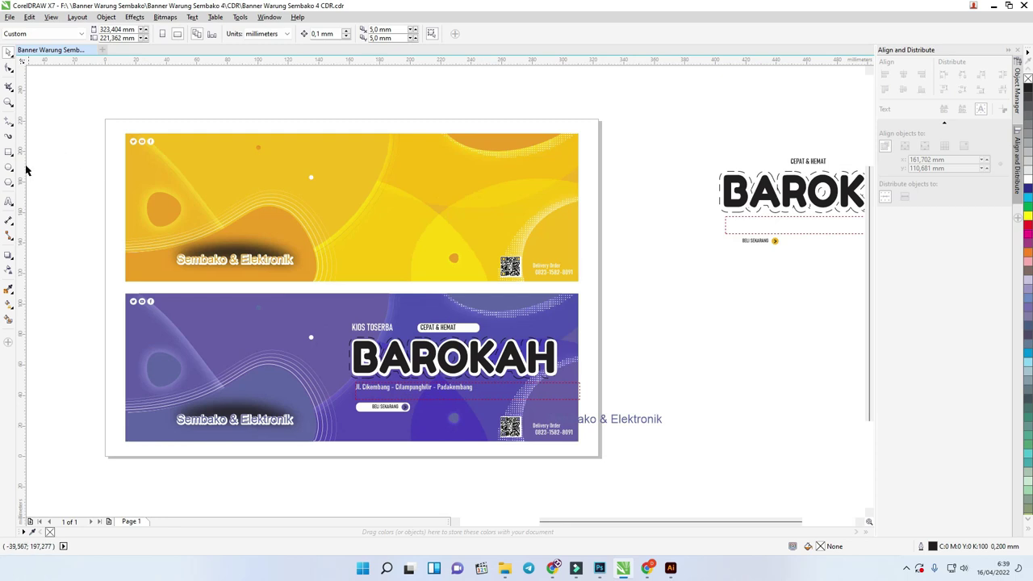
- Add the artistic text "kang rian" in the empty headline area of the yellow banner
{"action": "left_click", "coordinate": [9, 203]}
{"action": "left_click", "coordinate": [387, 201]}
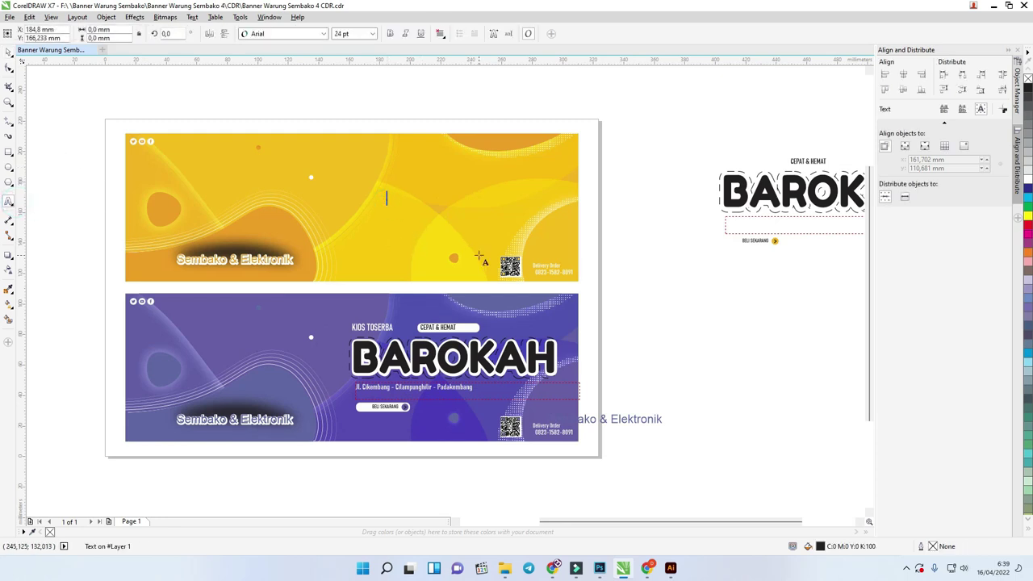
{"action": "type", "text": "kang rian"}
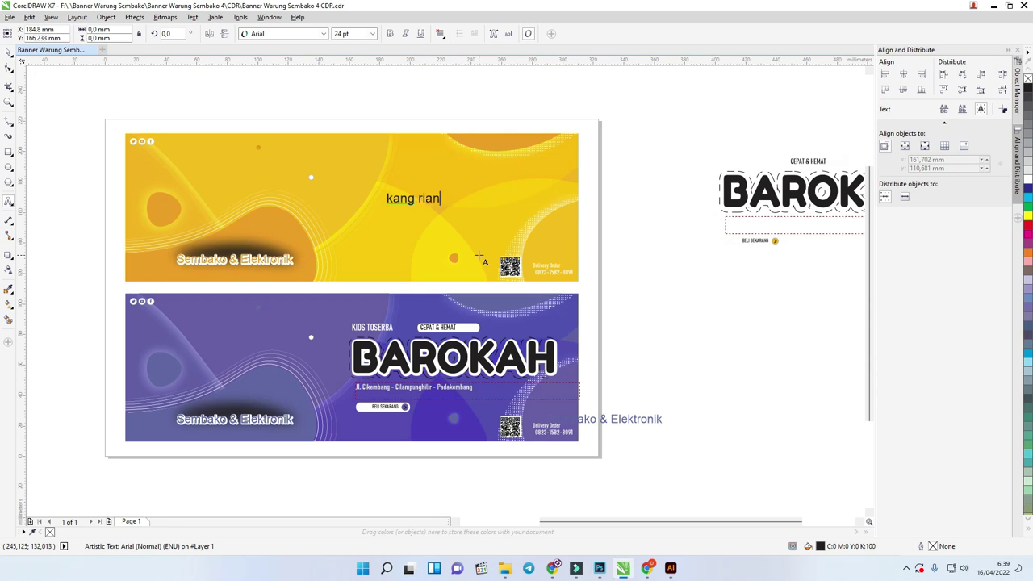
- Change the case of the new headline text to UPPERCASE
{"action": "key", "text": "ctrl+a"}
{"action": "left_click", "coordinate": [192, 17]}
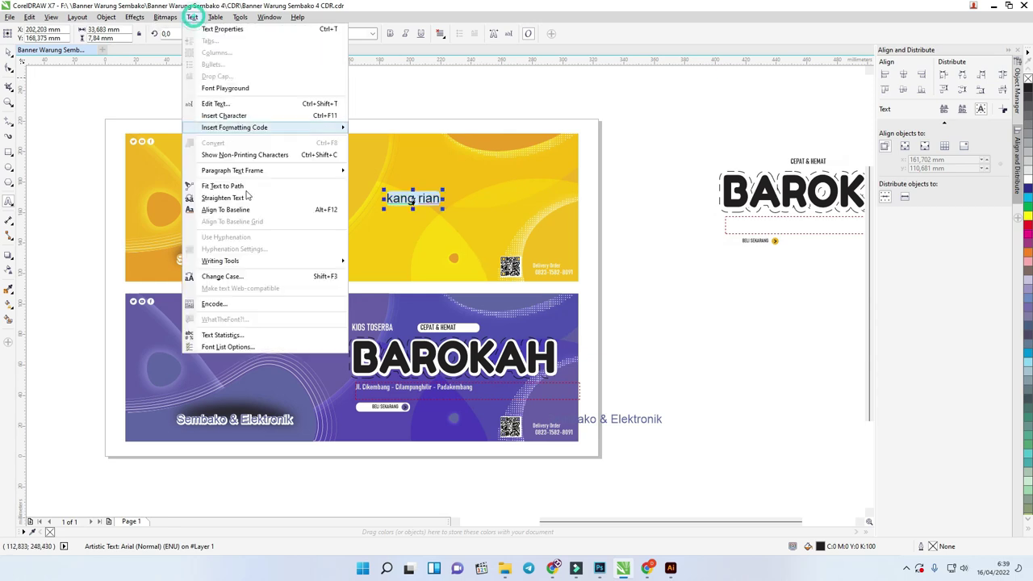
{"action": "left_click", "coordinate": [284, 276]}
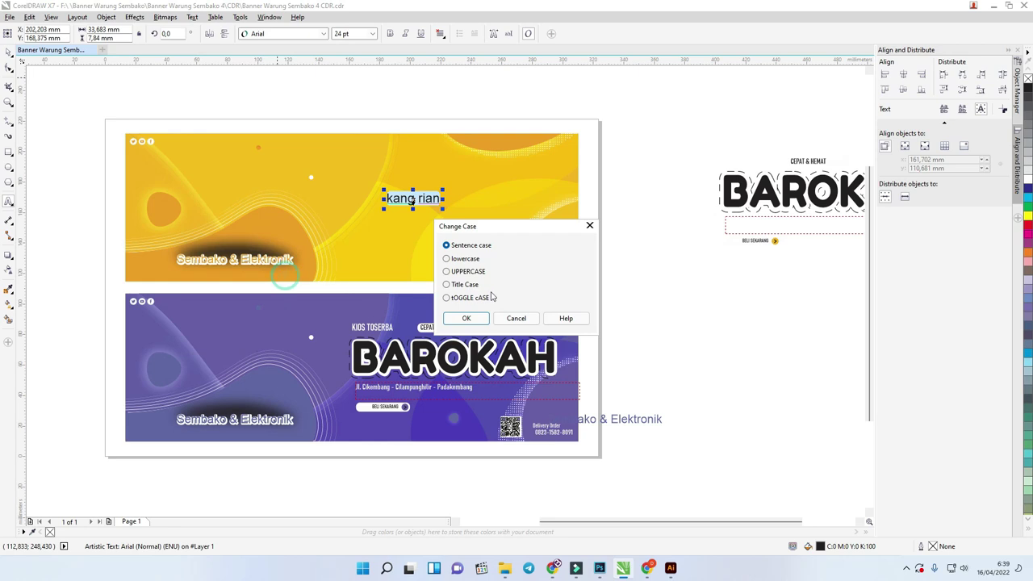
{"action": "left_click", "coordinate": [472, 271]}
{"action": "left_click", "coordinate": [466, 317]}
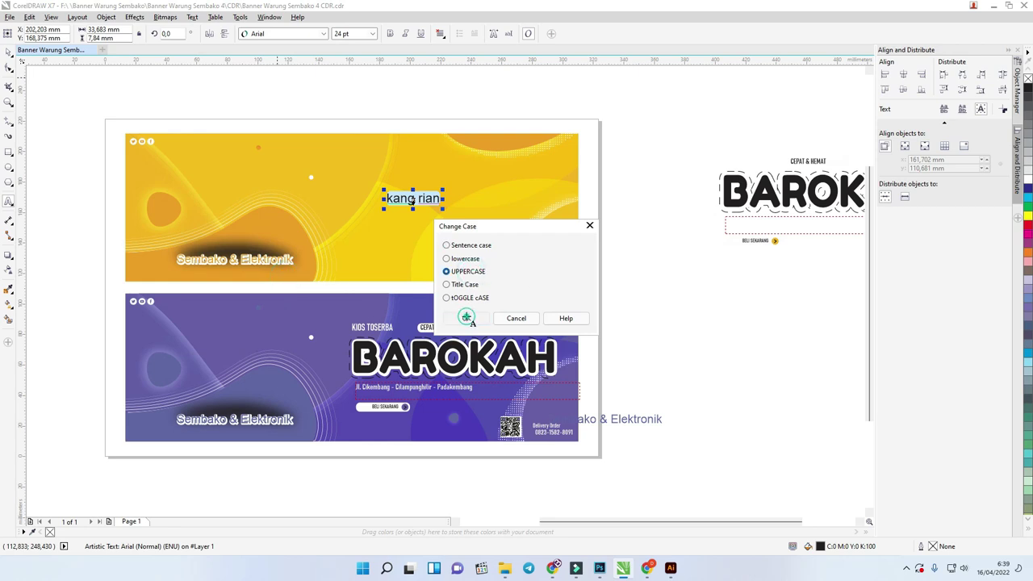
- Set the new headline's font to Fredoka One, enlarge it to about 127 mm wide and reposition it on the yellow banner
{"action": "left_click", "coordinate": [9, 51]}
{"action": "left_click", "coordinate": [305, 42]}
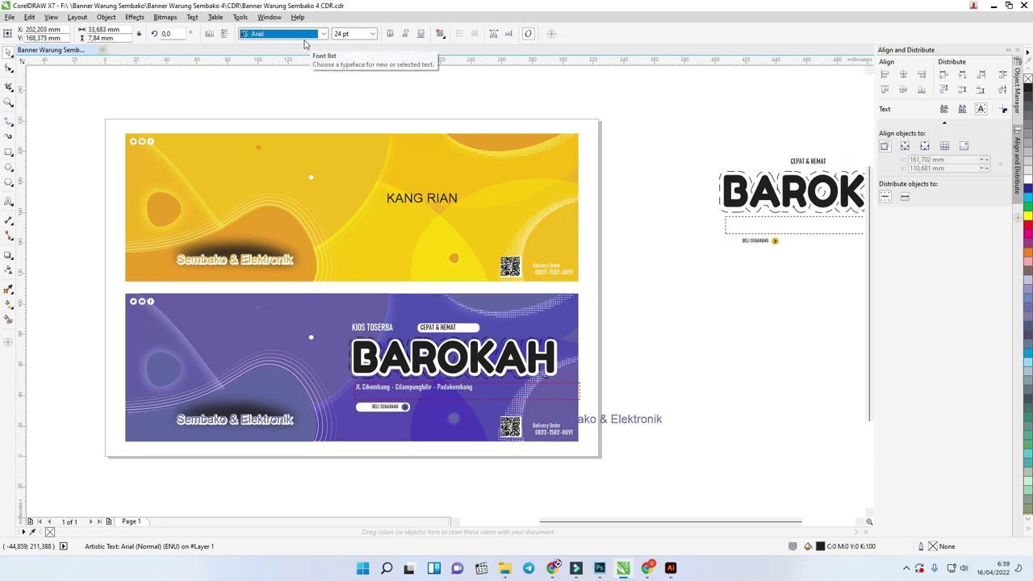
{"action": "left_click", "coordinate": [307, 37]}
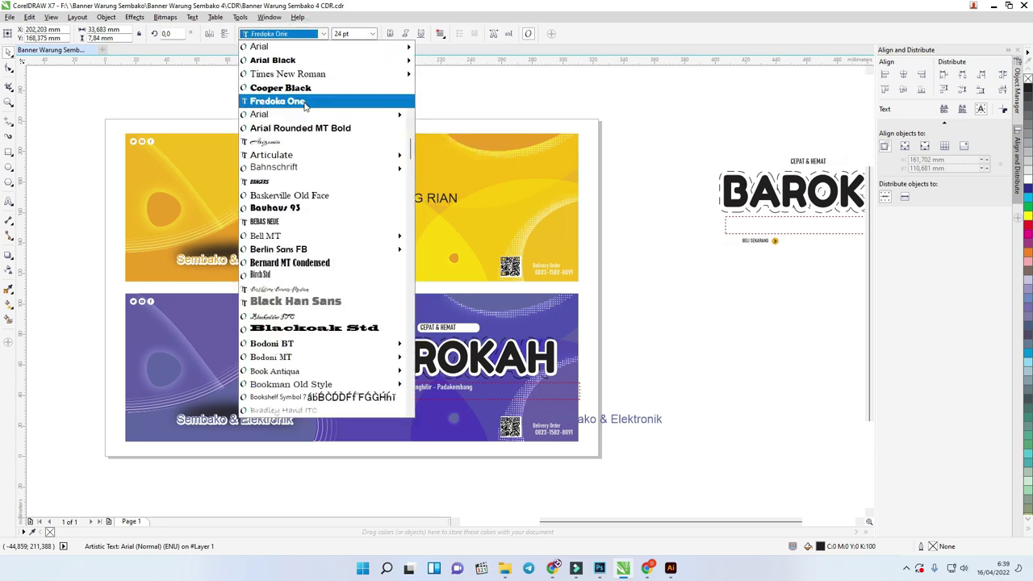
{"action": "left_click", "coordinate": [305, 102]}
{"action": "left_click_drag", "start_coordinate": [460, 189], "coordinate": [532, 219]}
{"action": "left_click_drag", "start_coordinate": [459, 221], "coordinate": [478, 209]}
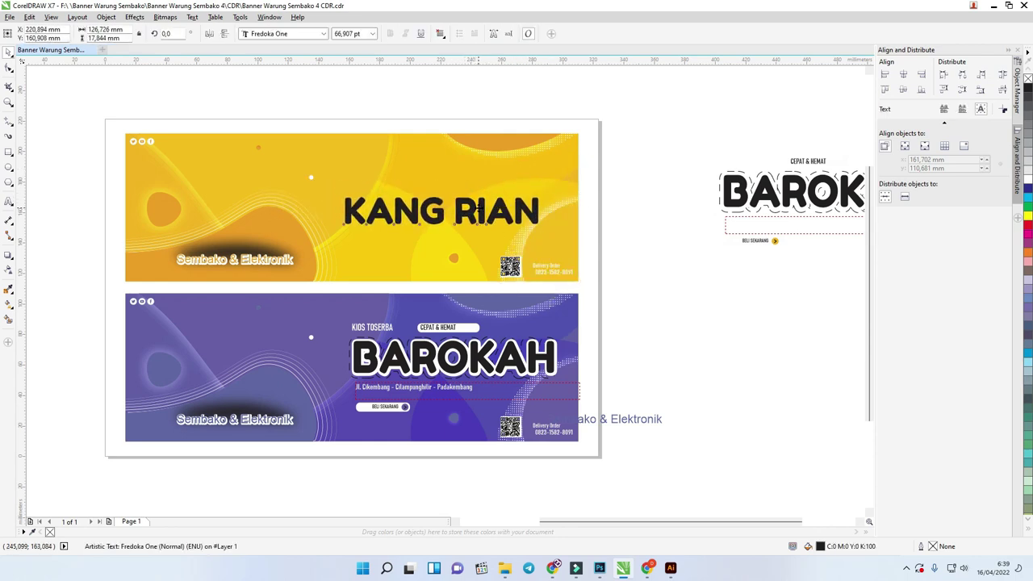
- Add a one-step outside contour of about 3.1 mm around the headline and set its fill to white
{"action": "left_click", "coordinate": [8, 256]}
{"action": "left_click", "coordinate": [45, 266]}
{"action": "left_click_drag", "start_coordinate": [407, 234], "coordinate": [411, 194]}
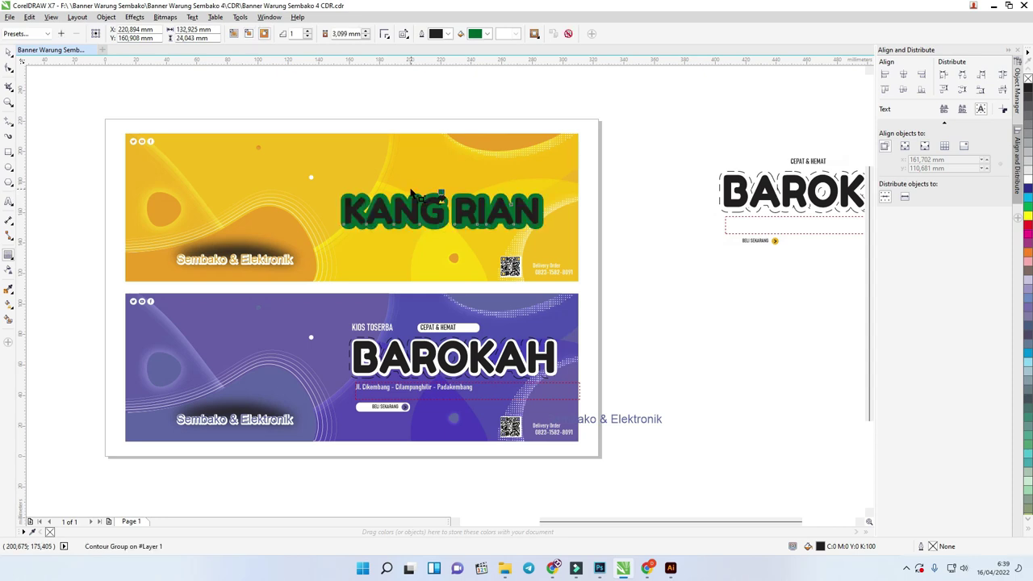
{"action": "left_click", "coordinate": [486, 33]}
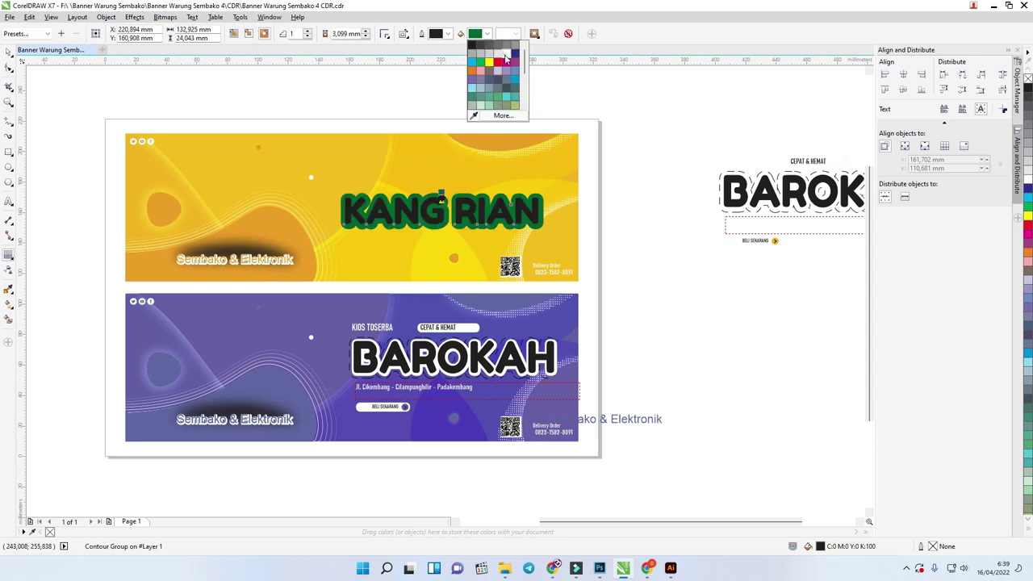
{"action": "left_click", "coordinate": [506, 59]}
{"action": "left_click", "coordinate": [10, 52]}
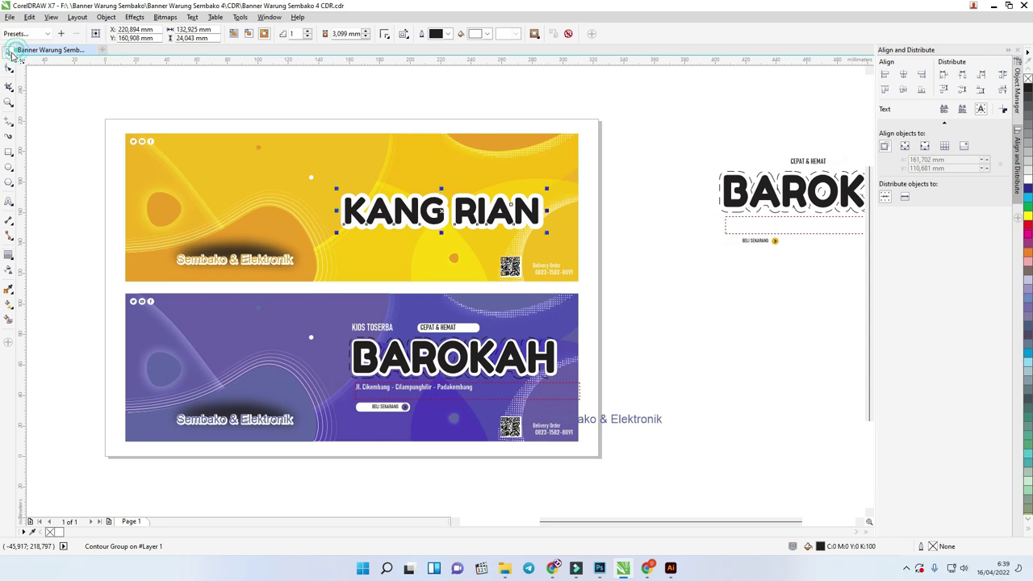
- Break the white contour group apart from the KANG RIAN headline so the contour becomes a separate curve
{"action": "left_click", "coordinate": [427, 87]}
{"action": "scroll", "coordinate": [532, 212], "scroll_direction": "up", "scroll_amount": 3}
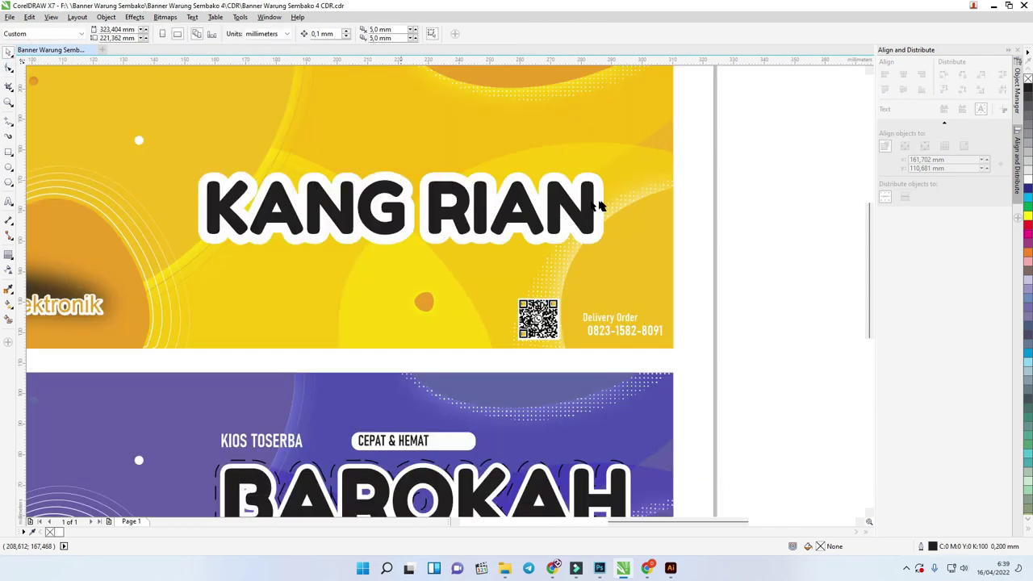
{"action": "scroll", "coordinate": [520, 193], "scroll_direction": "down", "scroll_amount": 3}
{"action": "left_click", "coordinate": [495, 201]}
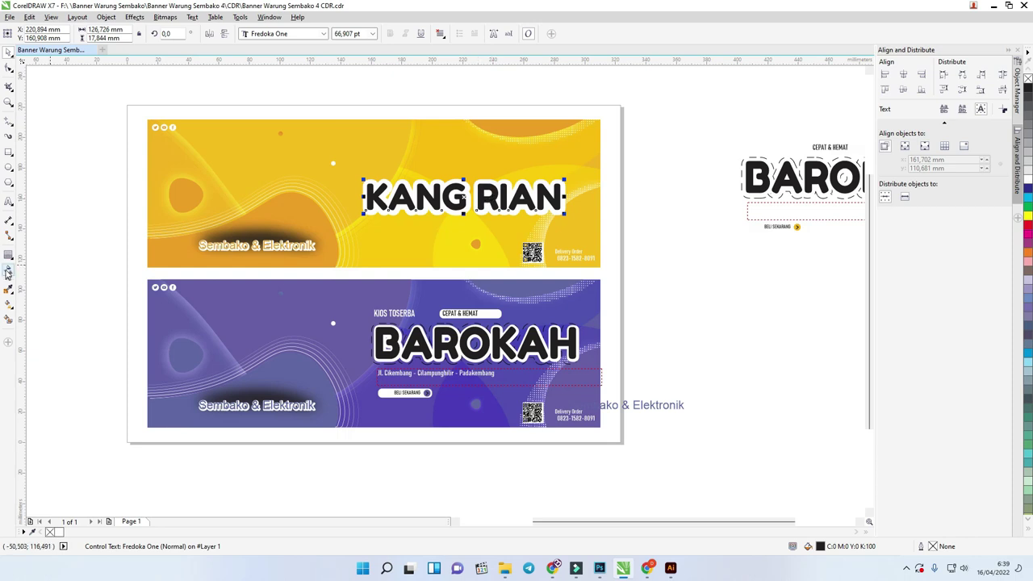
{"action": "left_click", "coordinate": [8, 255]}
{"action": "scroll", "coordinate": [463, 181], "scroll_direction": "up", "scroll_amount": 3}
{"action": "scroll", "coordinate": [462, 181], "scroll_direction": "down", "scroll_amount": 3}
{"action": "right_click", "coordinate": [443, 195]}
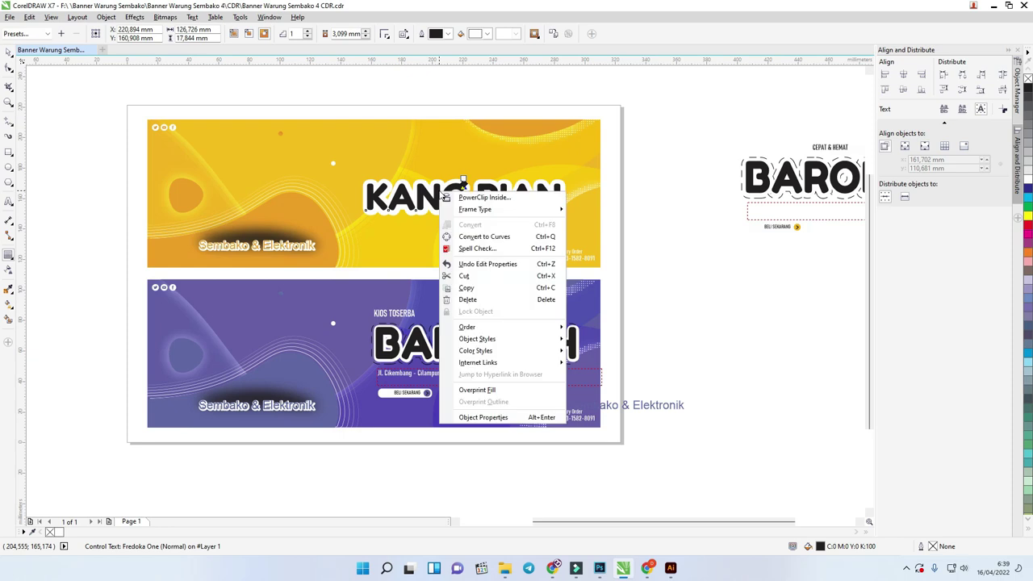
{"action": "left_click", "coordinate": [412, 198]}
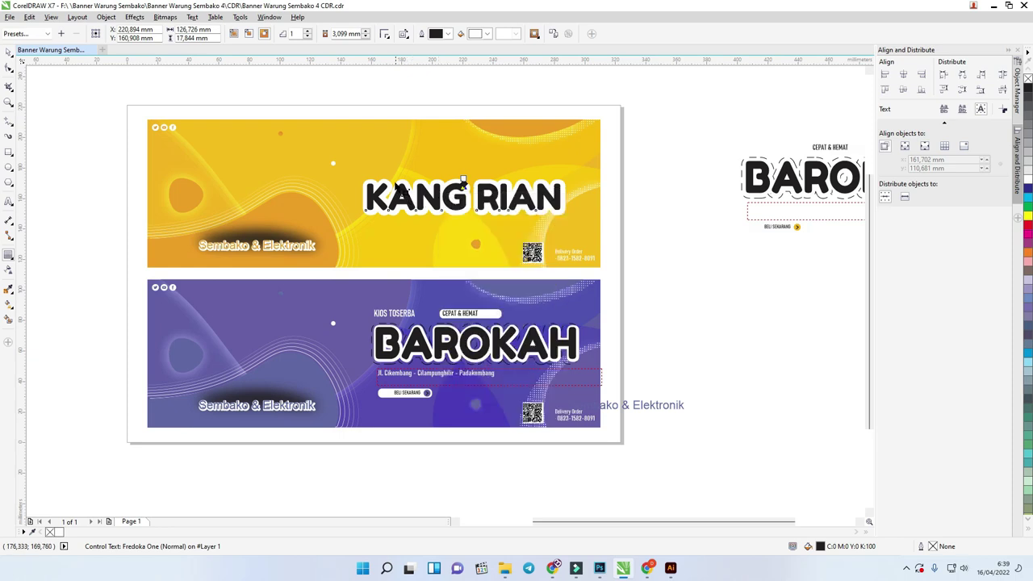
{"action": "right_click", "coordinate": [397, 185]}
{"action": "left_click", "coordinate": [424, 202]}
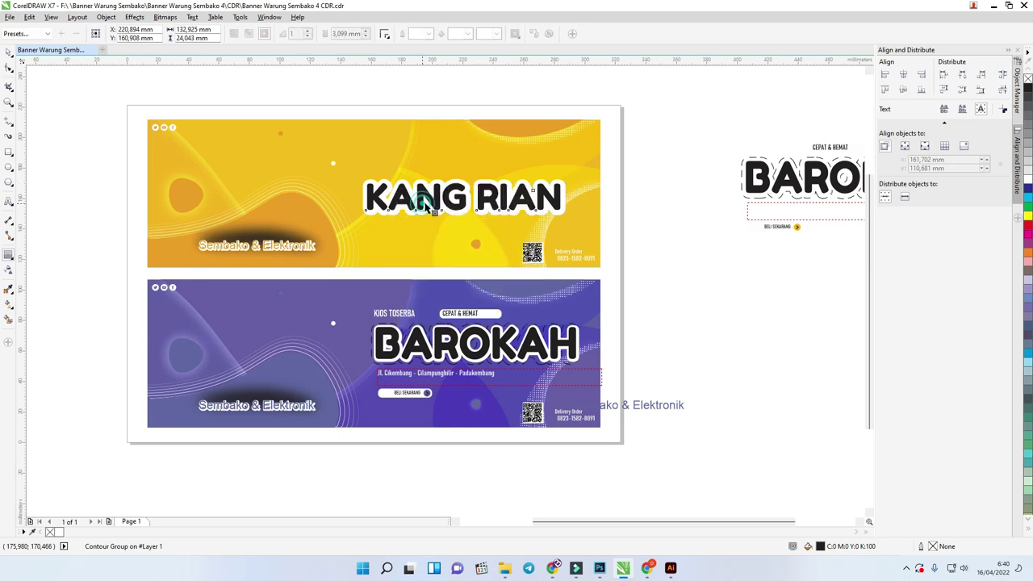
- Try moving the separated white contour off the KANG RIAN lettering and undo the move
{"action": "left_click", "coordinate": [8, 51]}
{"action": "left_click", "coordinate": [286, 79]}
{"action": "left_click_drag", "start_coordinate": [396, 191], "coordinate": [379, 213]}
{"action": "key", "text": "ctrl+z"}
{"action": "scroll", "coordinate": [464, 202], "scroll_direction": "up", "scroll_amount": 3}
{"action": "mouse_move", "coordinate": [454, 215]}
{"action": "left_mouse_down"}
{"action": "mouse_move", "coordinate": [460, 253]}
{"action": "mouse_move", "coordinate": [464, 214]}
{"action": "left_mouse_up"}
{"action": "left_click", "coordinate": [462, 190]}
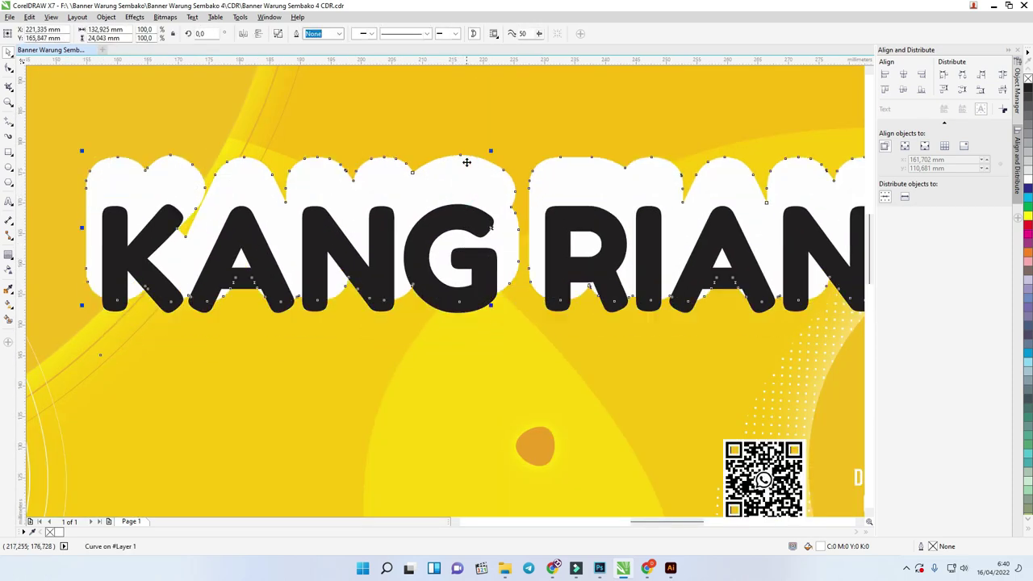
{"action": "scroll", "coordinate": [466, 162], "scroll_direction": "down", "scroll_amount": 2}
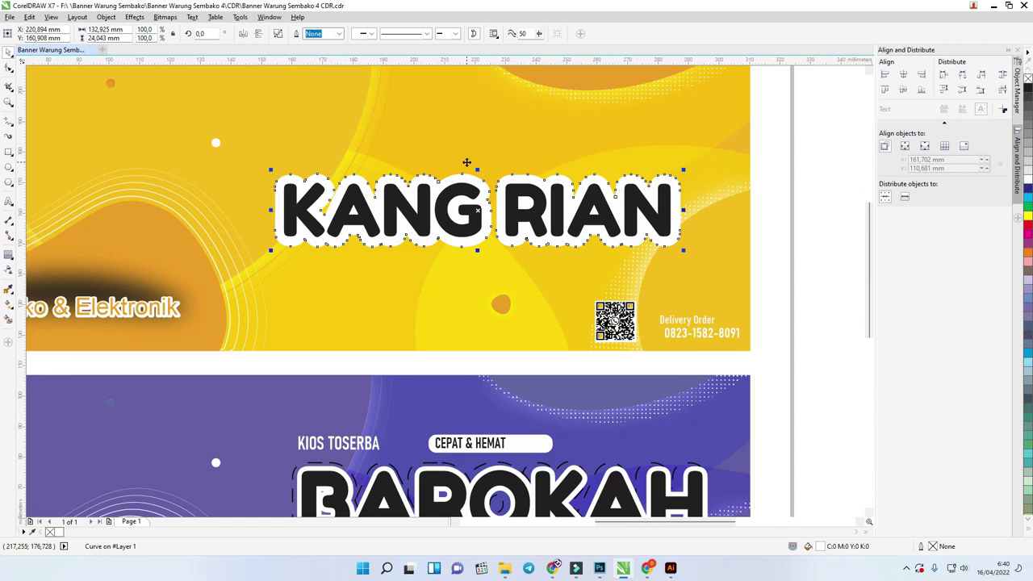
- Add a one-step outside contour of about 2 mm around the white headline shape and break it apart
{"action": "left_click", "coordinate": [6, 257]}
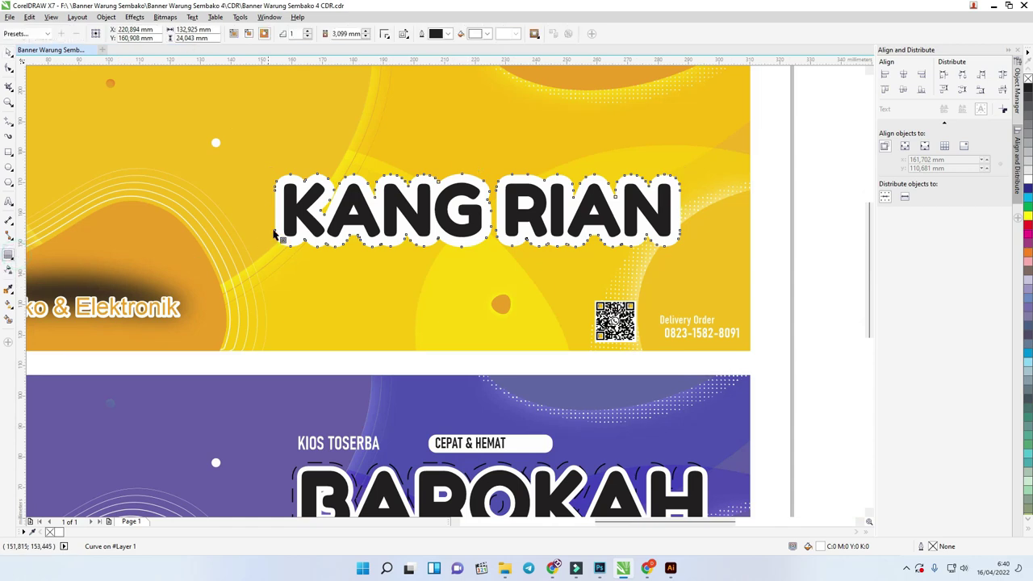
{"action": "left_click_drag", "start_coordinate": [319, 177], "coordinate": [322, 173]}
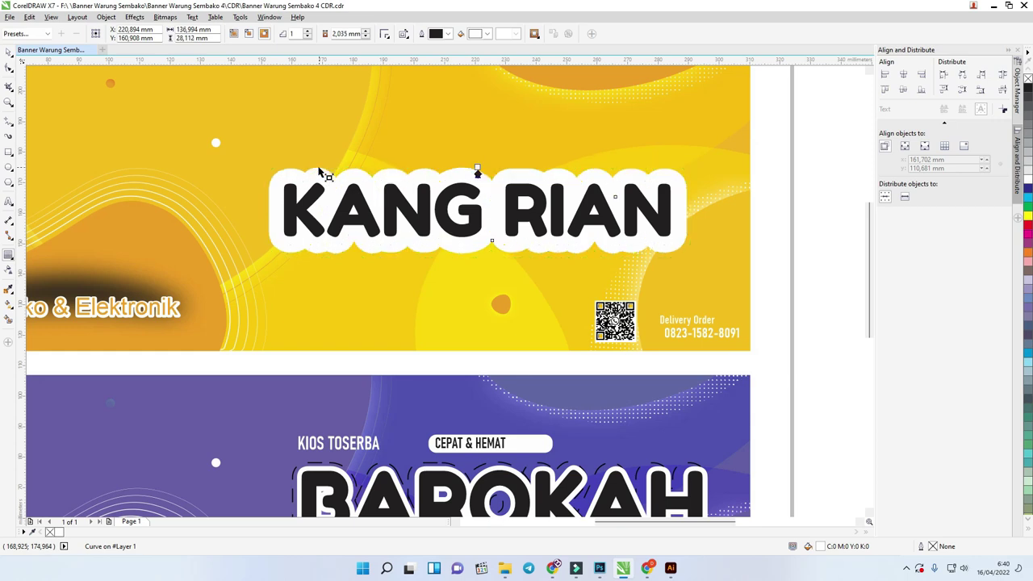
{"action": "right_click", "coordinate": [318, 172]}
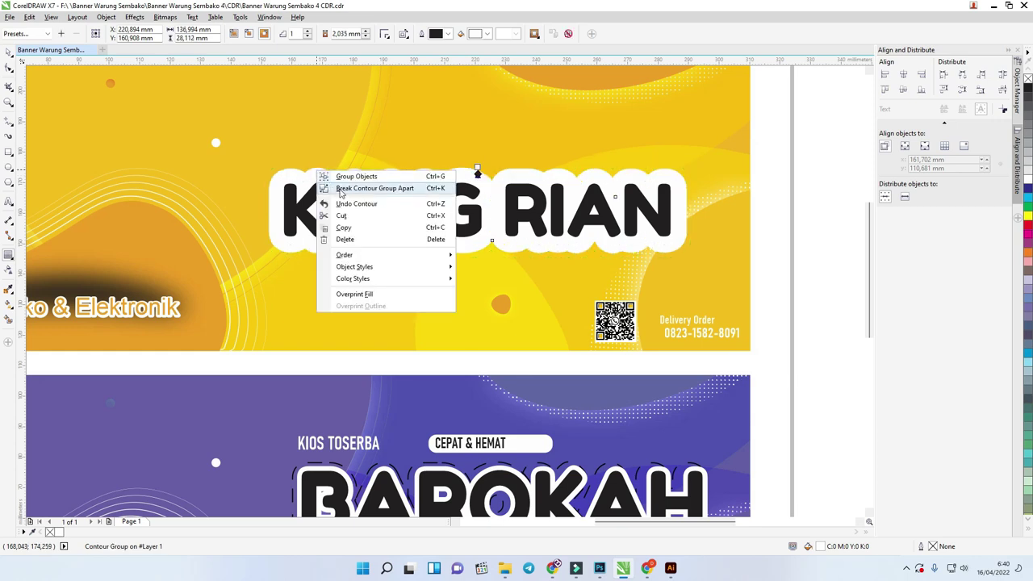
{"action": "left_click", "coordinate": [341, 191]}
- Give the separated outermost headline contour a black hairline outline and remove its fill
{"action": "left_click", "coordinate": [8, 51]}
{"action": "left_click", "coordinate": [819, 200]}
{"action": "left_click", "coordinate": [671, 163]}
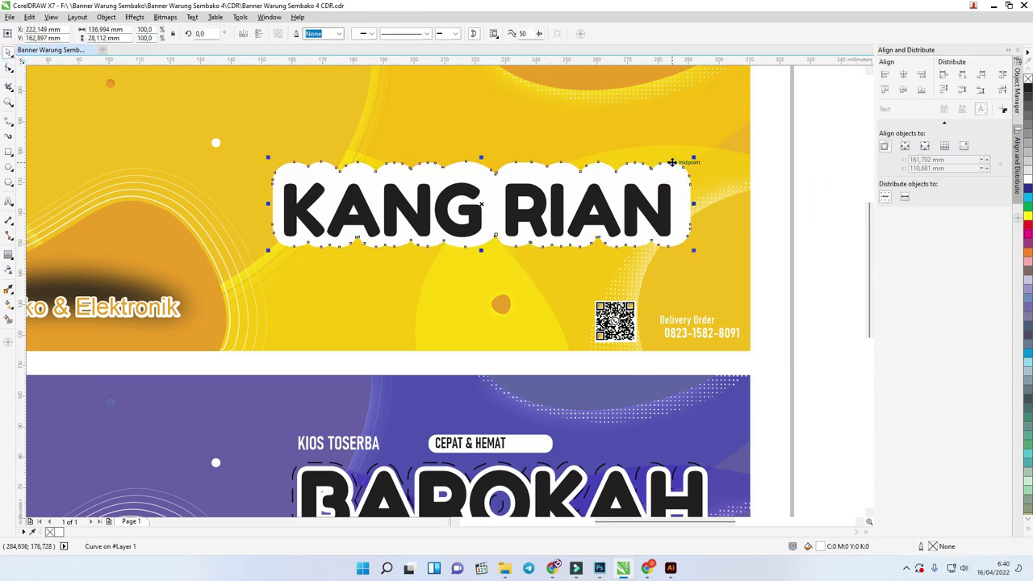
{"action": "left_click_drag", "start_coordinate": [672, 162], "coordinate": [673, 163]}
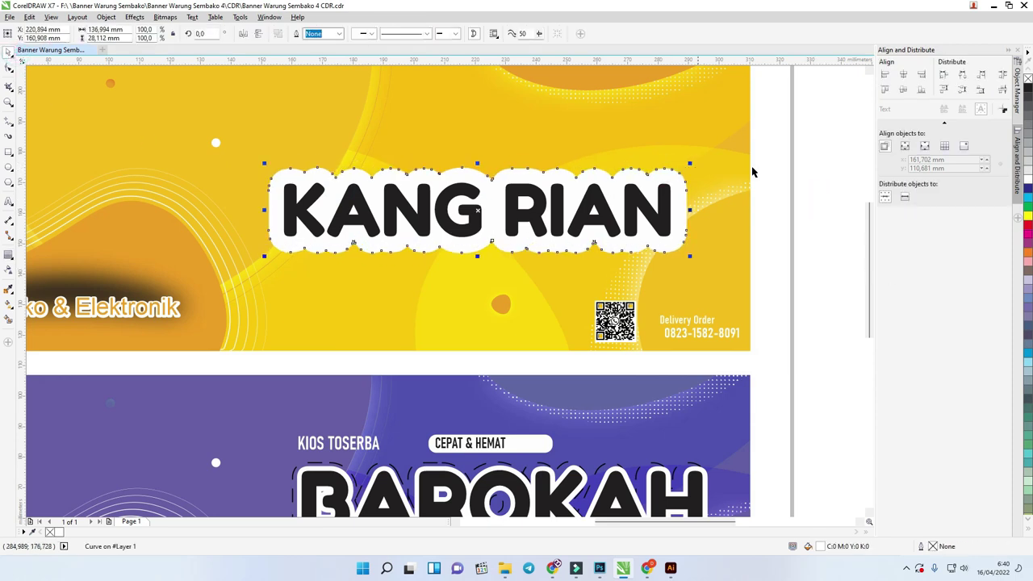
{"action": "right_click", "coordinate": [1027, 90]}
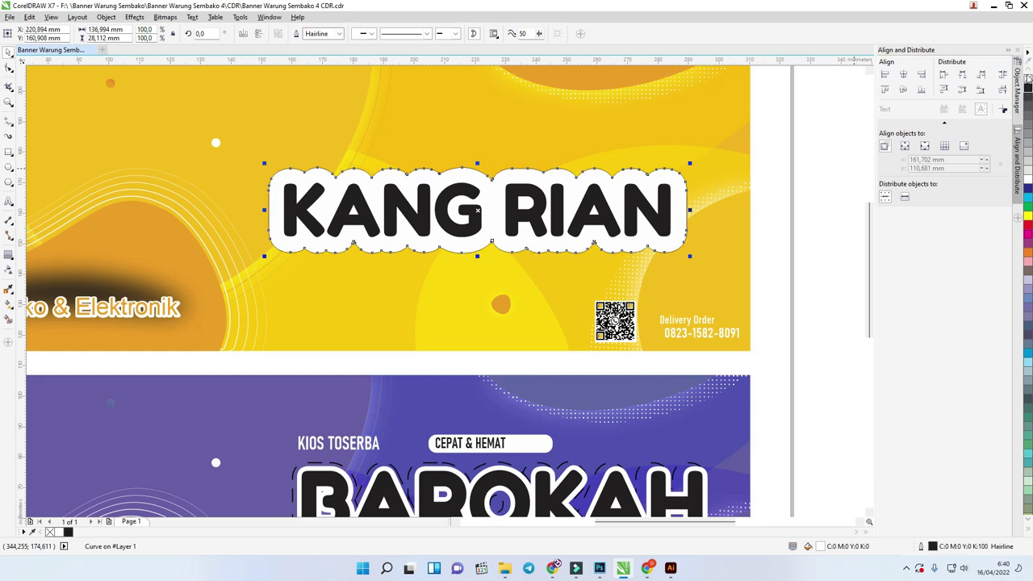
{"action": "left_click", "coordinate": [1027, 65]}
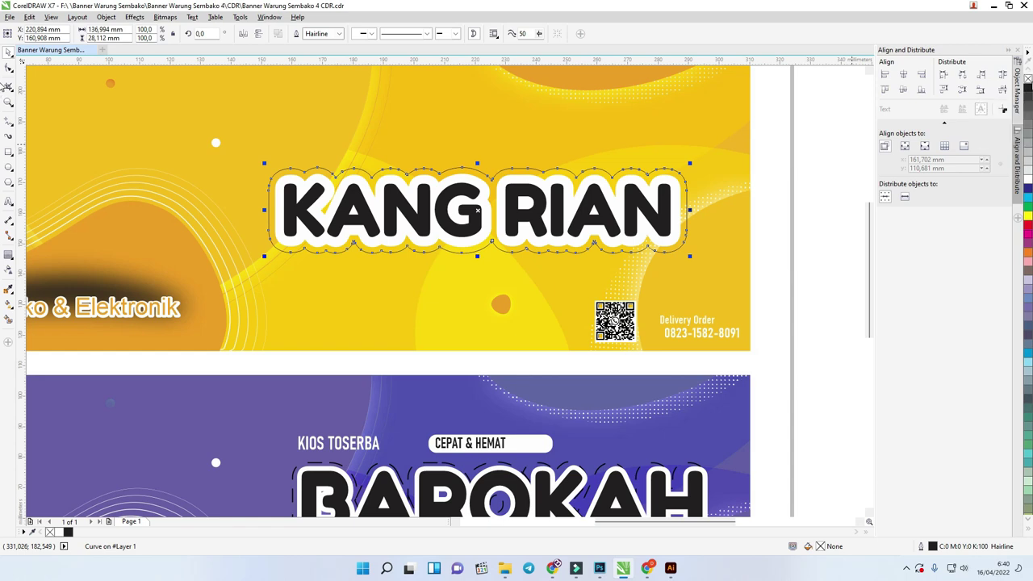
- Set the outline width of the outermost headline contour to 0.75 mm
{"action": "left_click", "coordinate": [339, 34]}
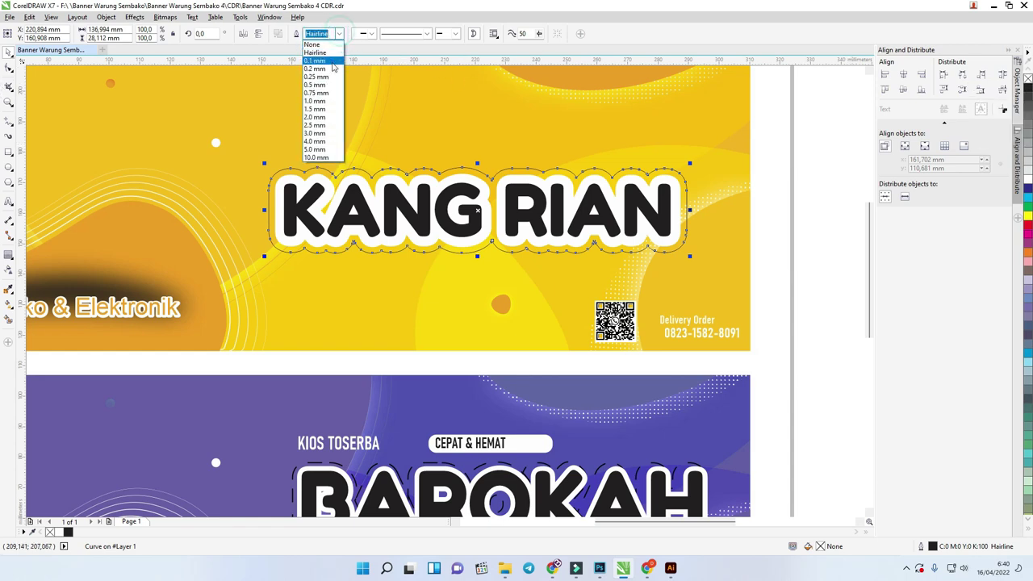
{"action": "left_click", "coordinate": [327, 76]}
{"action": "left_click", "coordinate": [339, 34]}
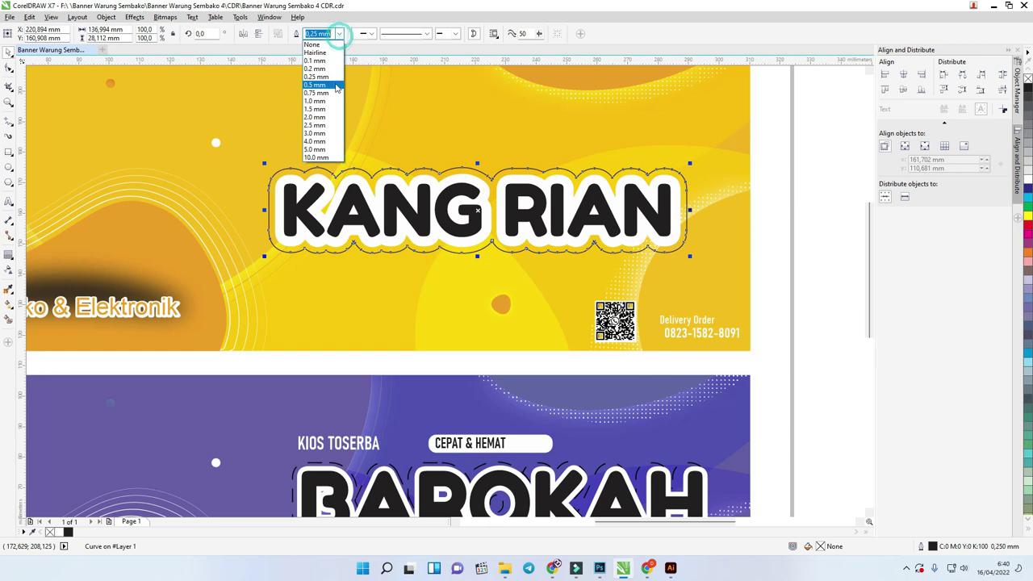
{"action": "left_click", "coordinate": [334, 92]}
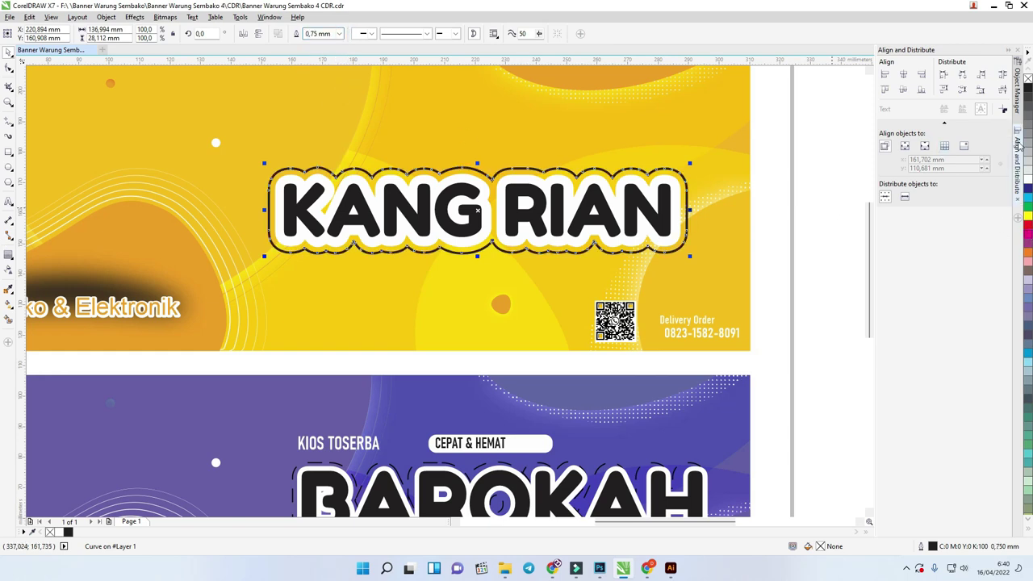
- Show the object properties and apply a short-dashed line style to the outermost contour's outline
{"action": "left_click", "coordinate": [1018, 85]}
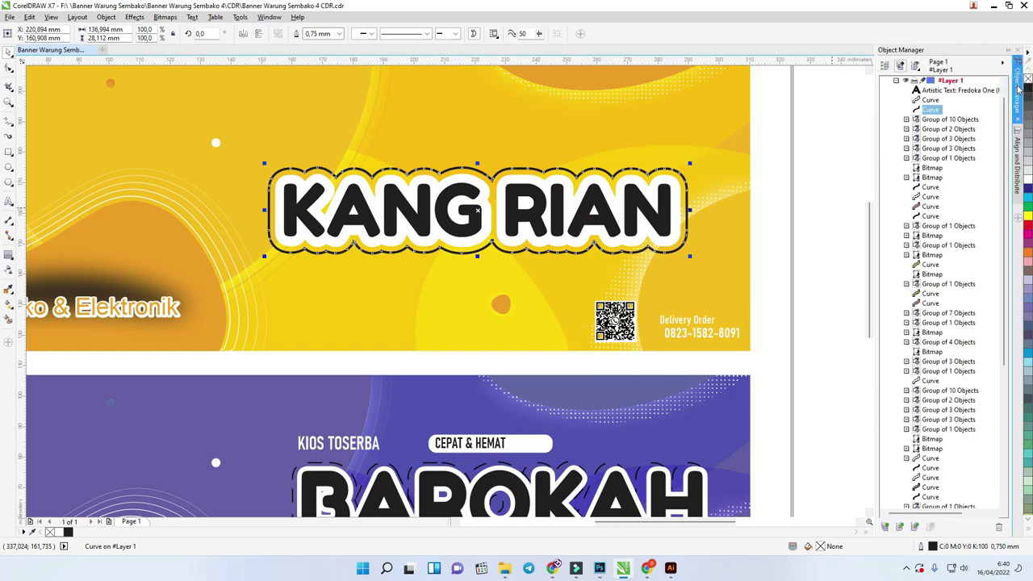
{"action": "left_click", "coordinate": [263, 18]}
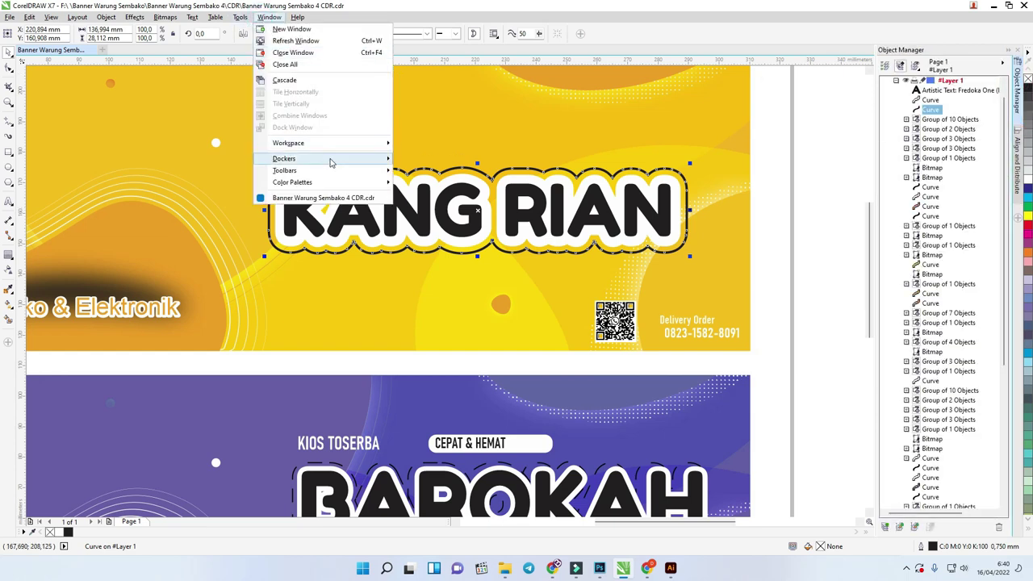
{"action": "mouse_move", "coordinate": [331, 159]}
{"action": "left_click", "coordinate": [437, 159]}
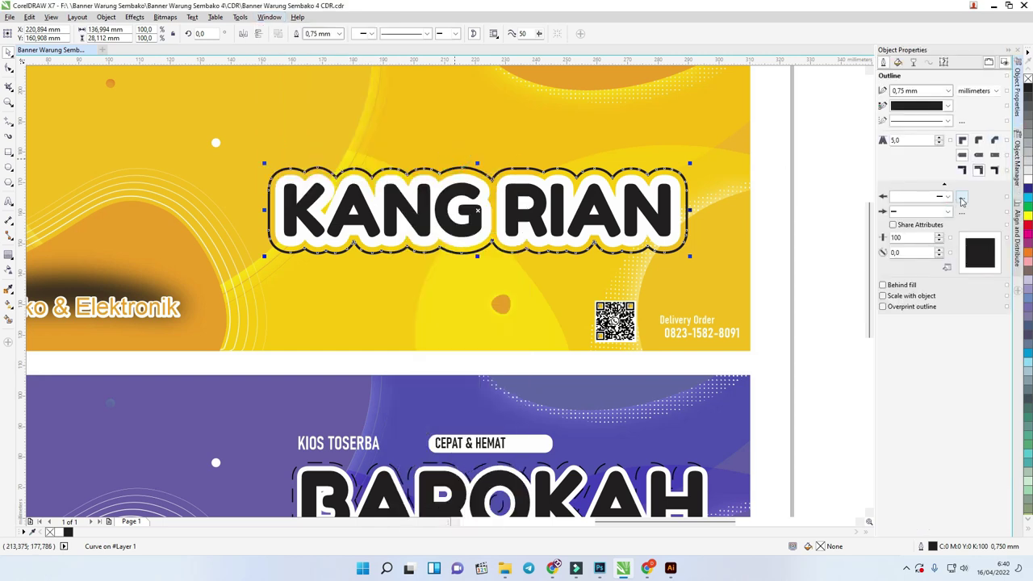
{"action": "left_click", "coordinate": [947, 120]}
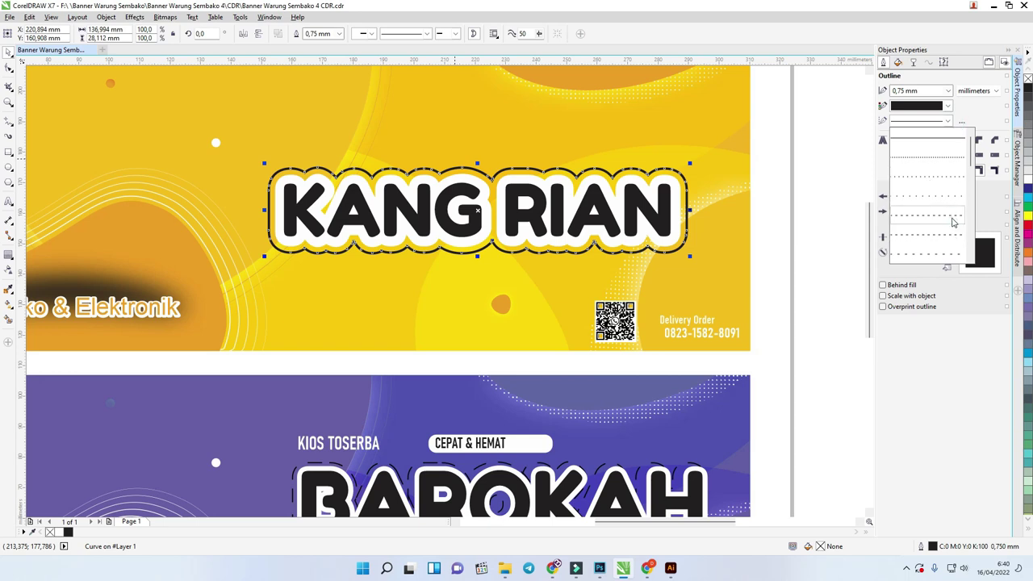
{"action": "left_click", "coordinate": [953, 222]}
{"action": "left_click", "coordinate": [765, 175]}
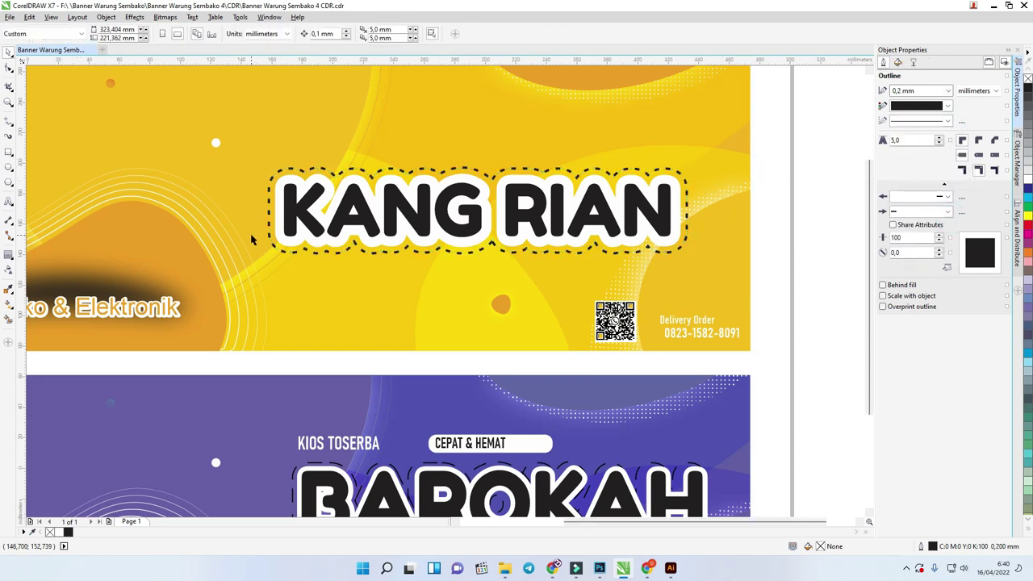
- Select the group holding the original BAROKAH headline artwork beside the page
{"action": "scroll", "coordinate": [266, 234], "scroll_direction": "down", "scroll_amount": 2}
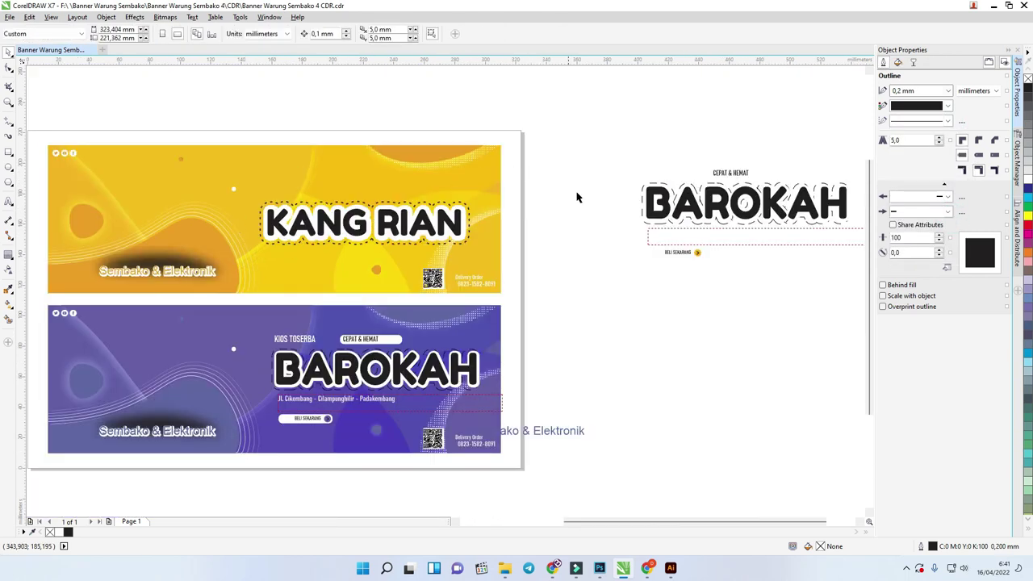
{"action": "scroll", "coordinate": [578, 197], "scroll_direction": "down", "scroll_amount": 2}
{"action": "scroll", "coordinate": [399, 230], "scroll_direction": "up", "scroll_amount": 2}
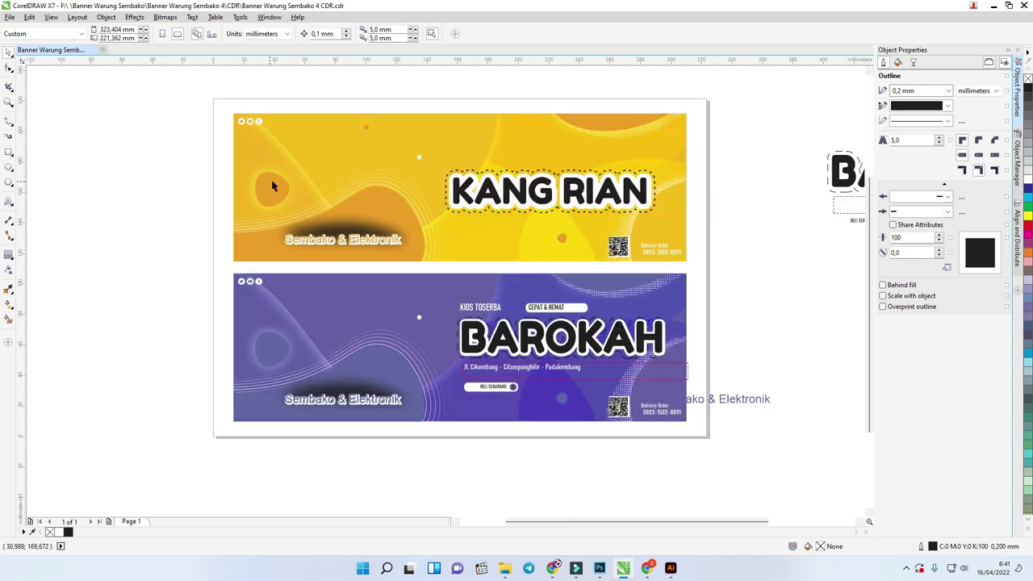
{"action": "scroll", "coordinate": [314, 203], "scroll_direction": "down", "scroll_amount": 2}
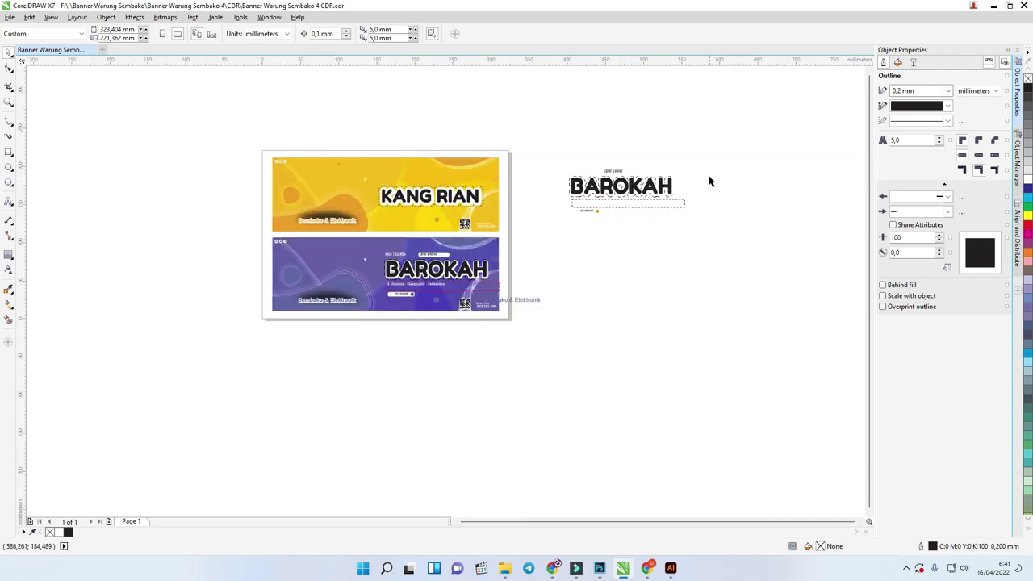
{"action": "left_click", "coordinate": [621, 190]}
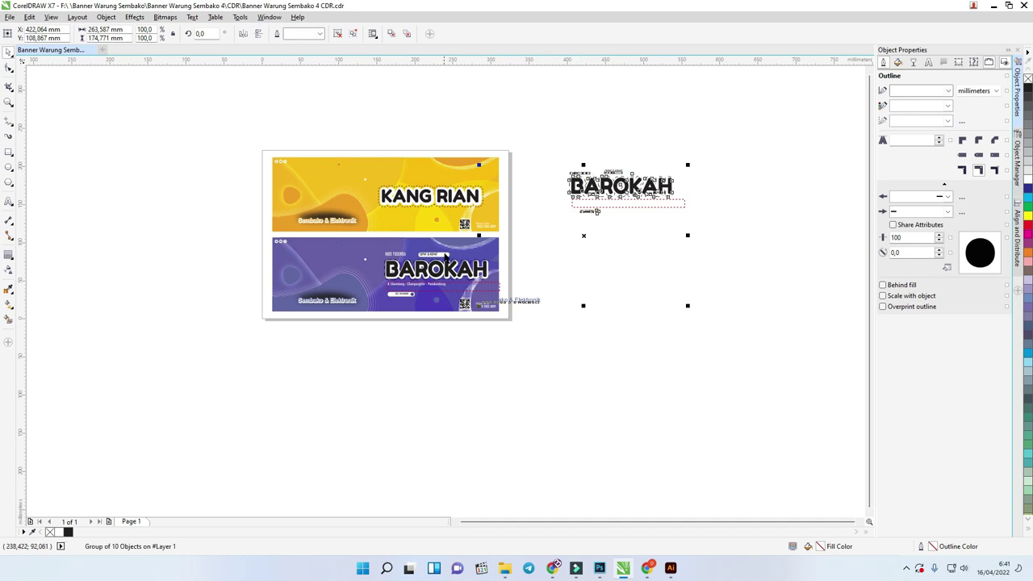
{"action": "scroll", "coordinate": [432, 242], "scroll_direction": "up", "scroll_amount": 2}
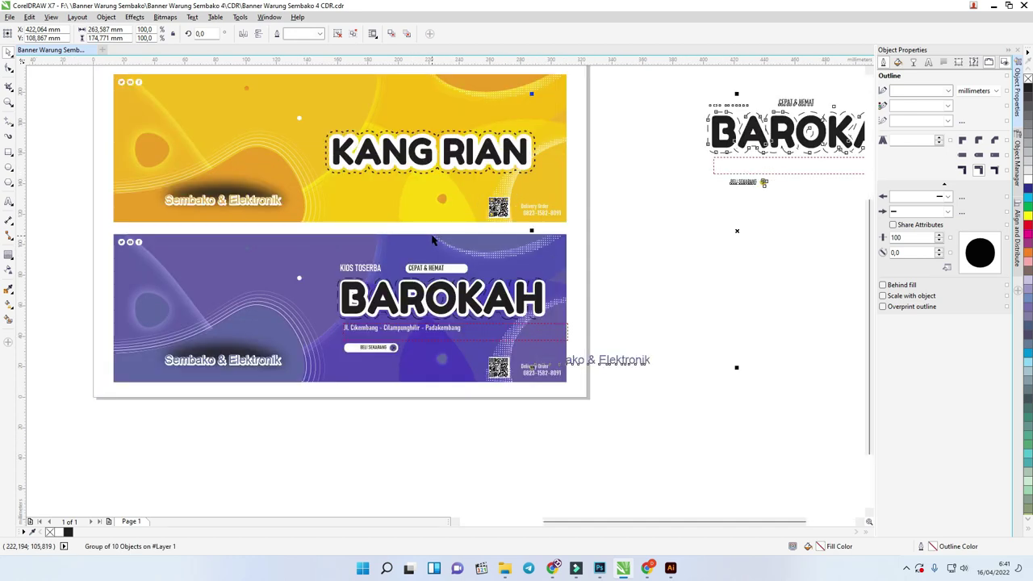